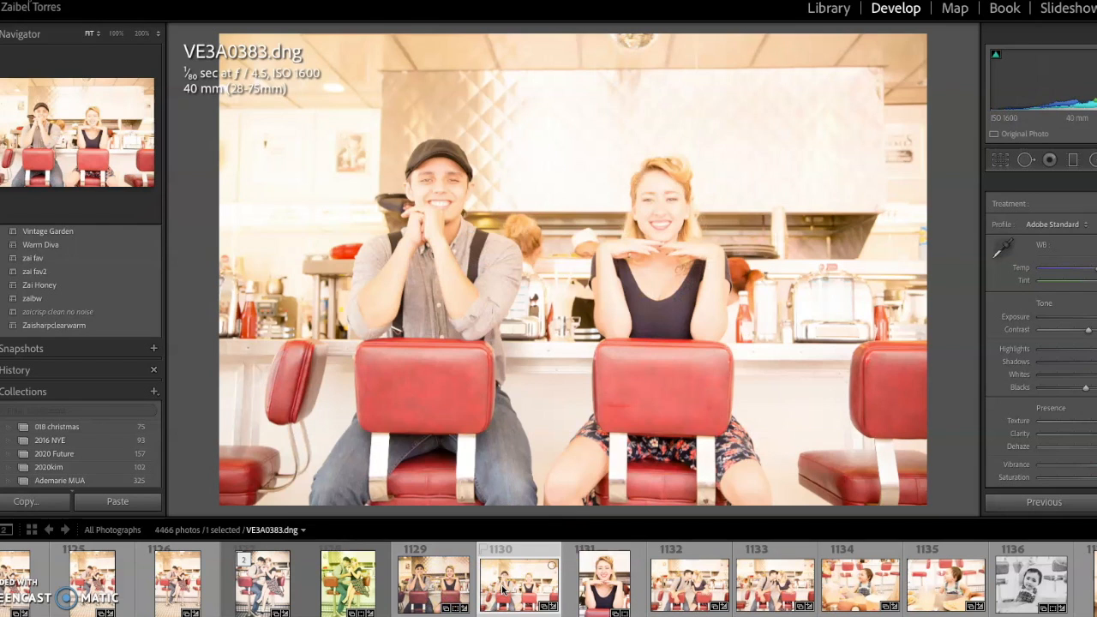
# Step: Open VE3A0384.dng, change the crop's aspect ratio, and reposition the photo within the crop around the woman
pyautogui.click(593, 590)
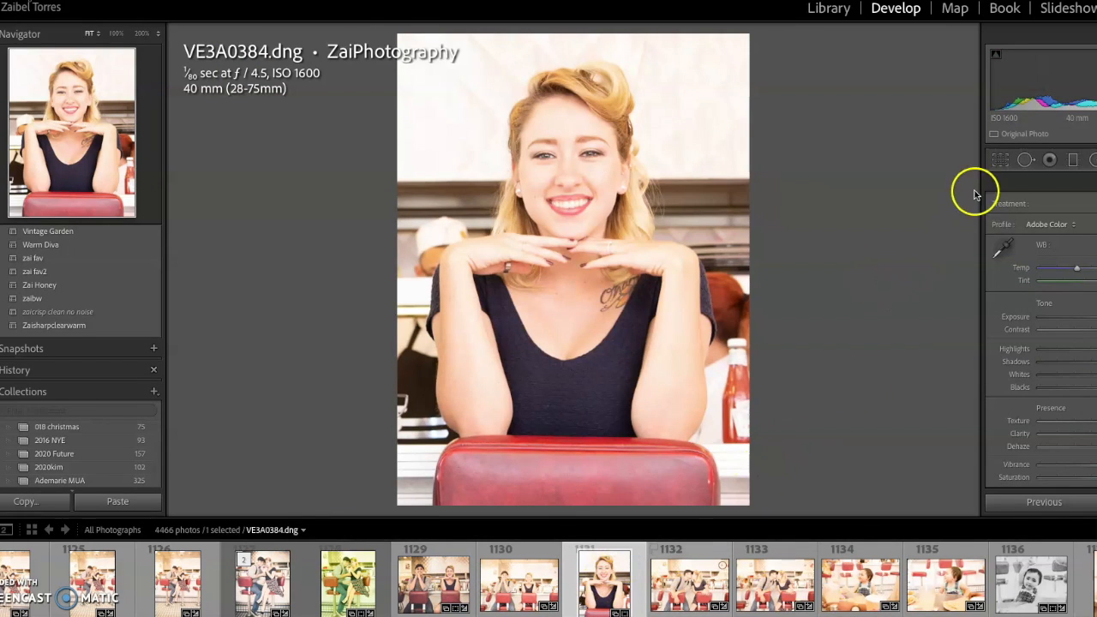
pyautogui.click(999, 162)
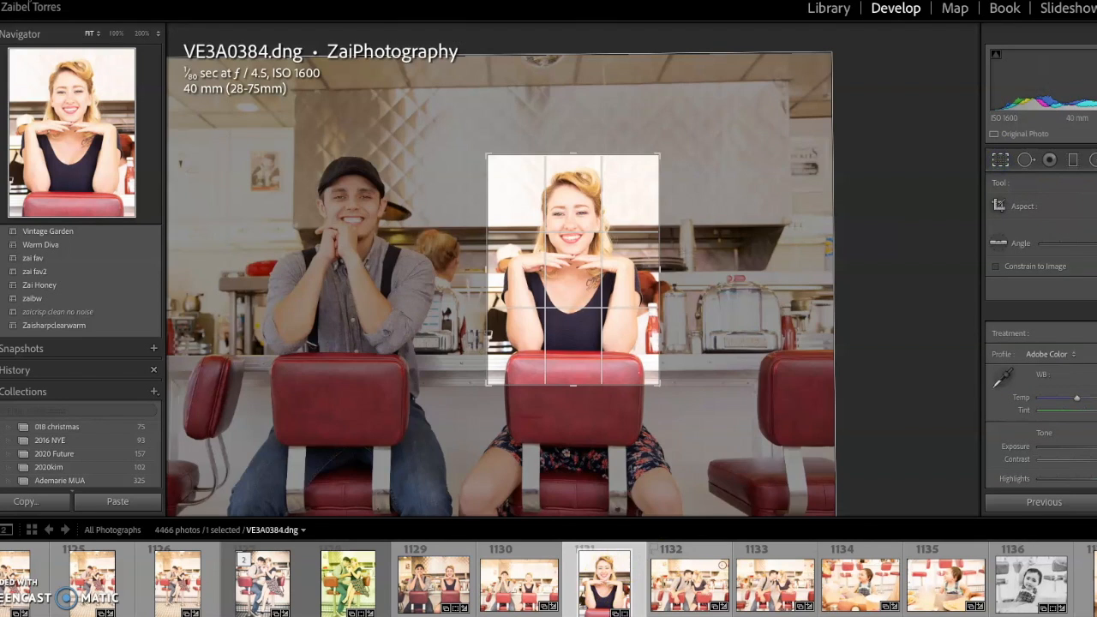
pyautogui.click(1094, 206)
pyautogui.click(1092, 238)
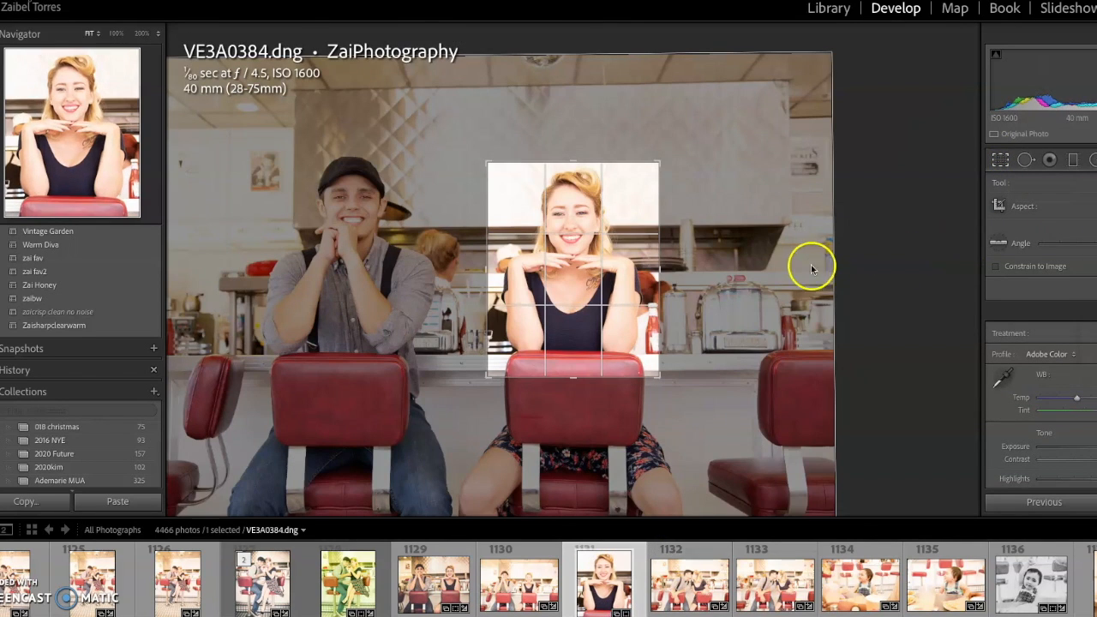
pyautogui.moveTo(597, 291); pyautogui.dragTo(598, 297)
pyautogui.moveTo(678, 299); pyautogui.dragTo(673, 300)
pyautogui.moveTo(812, 315); pyautogui.dragTo(811, 313)
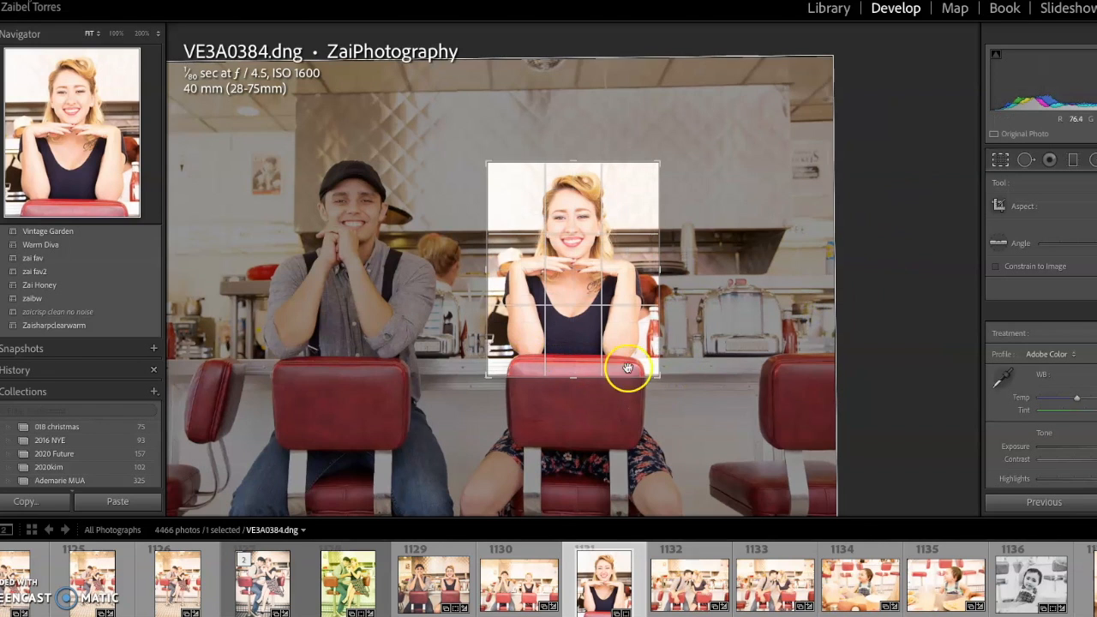
pyautogui.click(1000, 161)
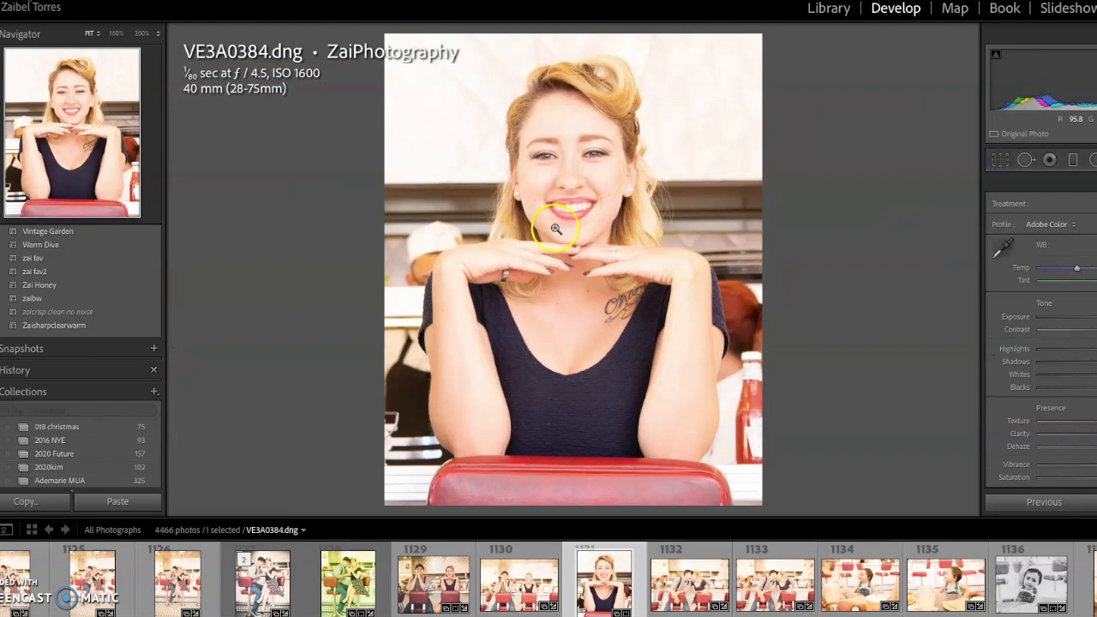
# Step: Cool the portrait's white balance temperature slightly and reduce its exposure and highlights
pyautogui.click(558, 198)
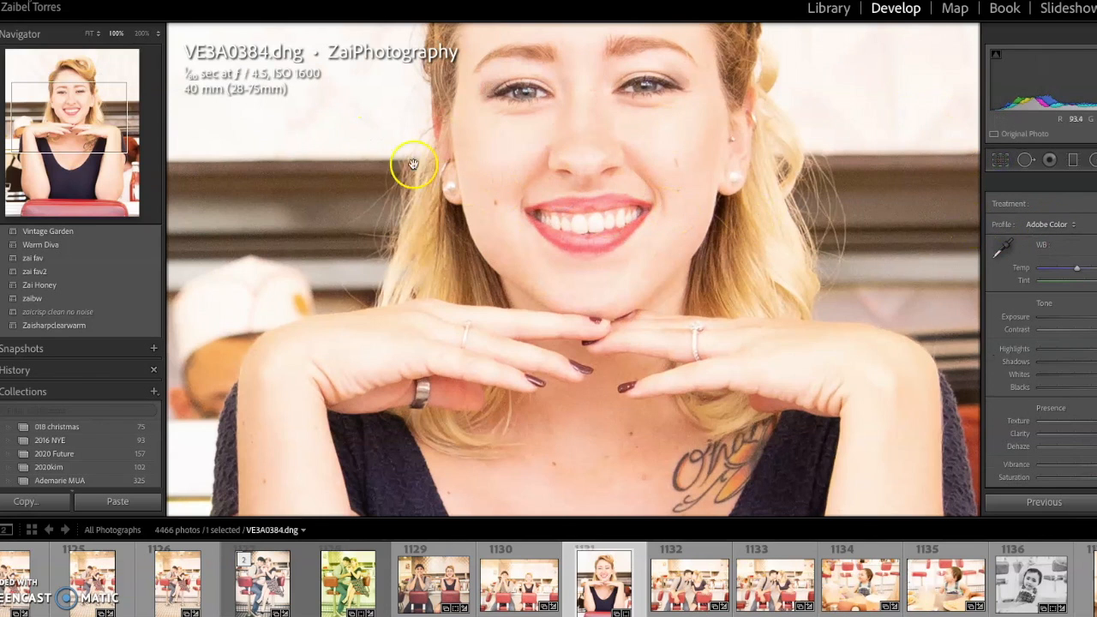
pyautogui.click(62, 96)
pyautogui.moveTo(62, 96); pyautogui.dragTo(73, 94)
pyautogui.moveTo(1077, 268); pyautogui.dragTo(1070, 268)
pyautogui.moveTo(1096, 317); pyautogui.dragTo(1092, 317)
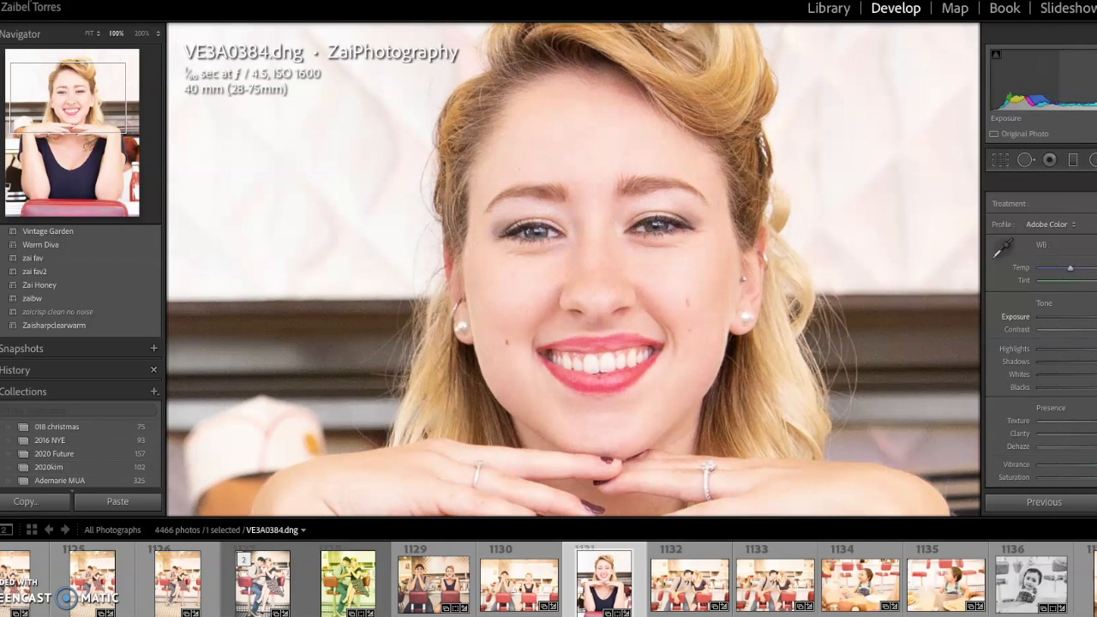
pyautogui.moveTo(1096, 349); pyautogui.dragTo(1083, 349)
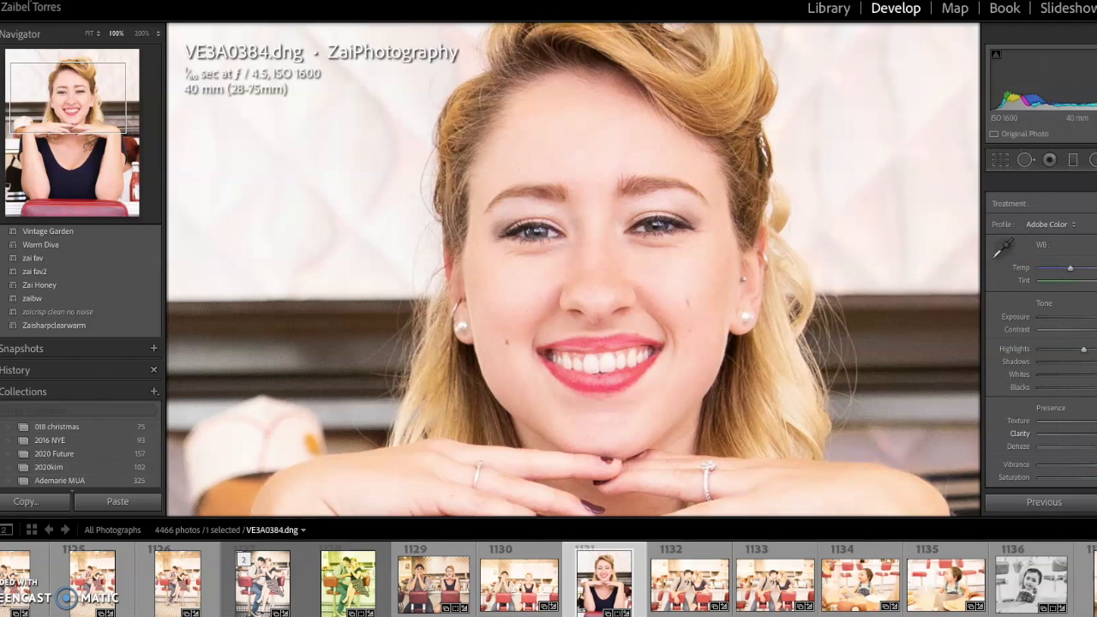
# Step: Apply moderate luminance noise reduction to smooth the grain in the portrait
pyautogui.scroll(-15, 1085, 404)
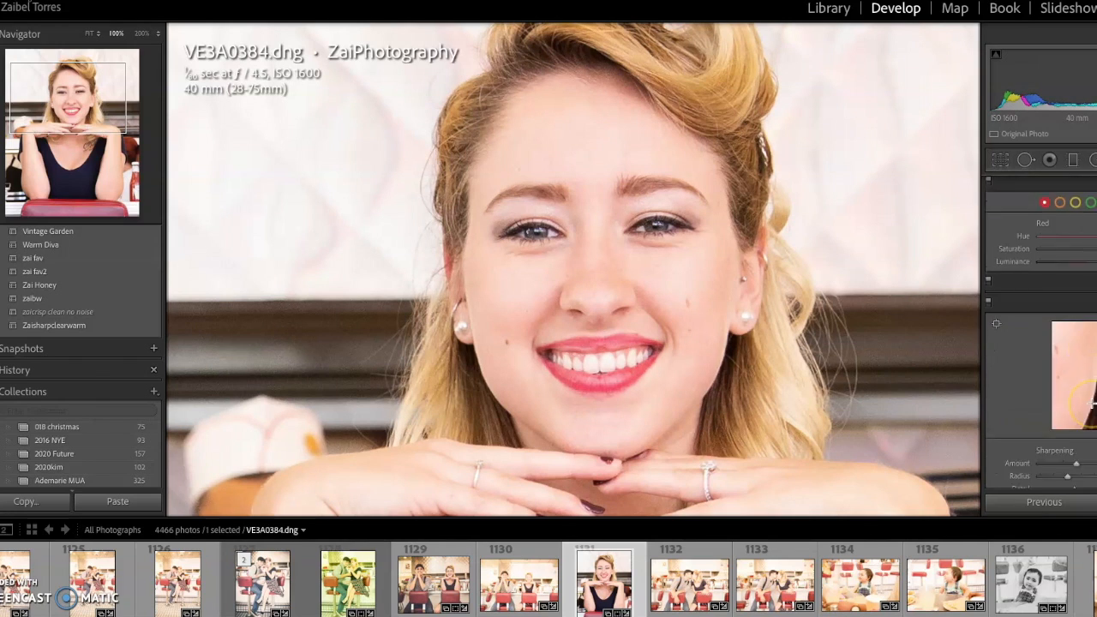
pyautogui.scroll(-2, 1091, 403)
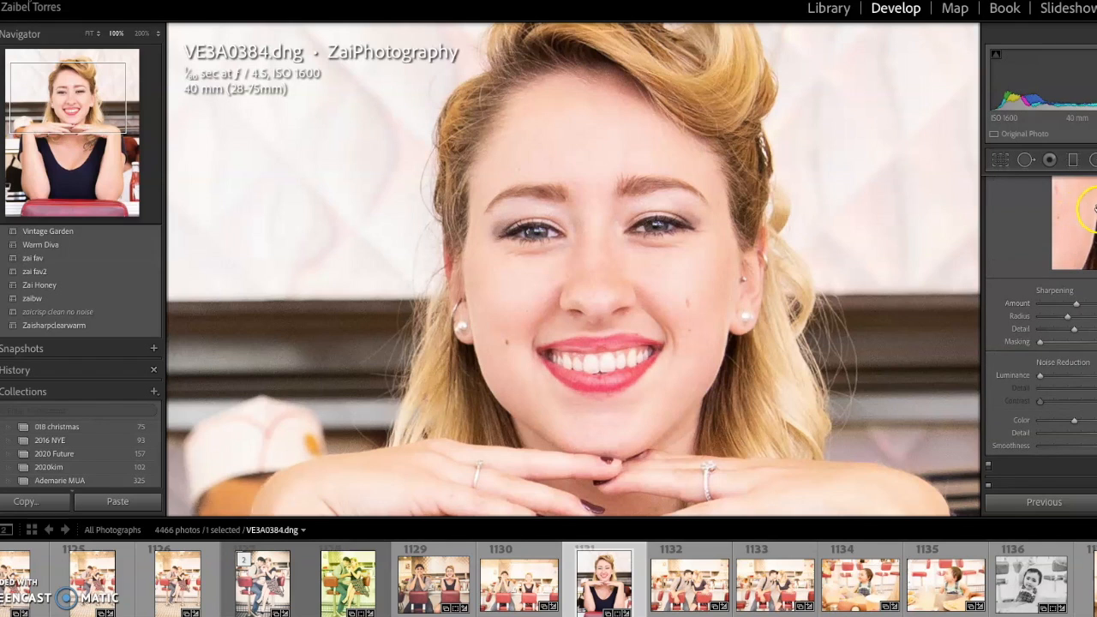
pyautogui.click(1071, 375)
pyautogui.moveTo(1071, 376); pyautogui.dragTo(1068, 376)
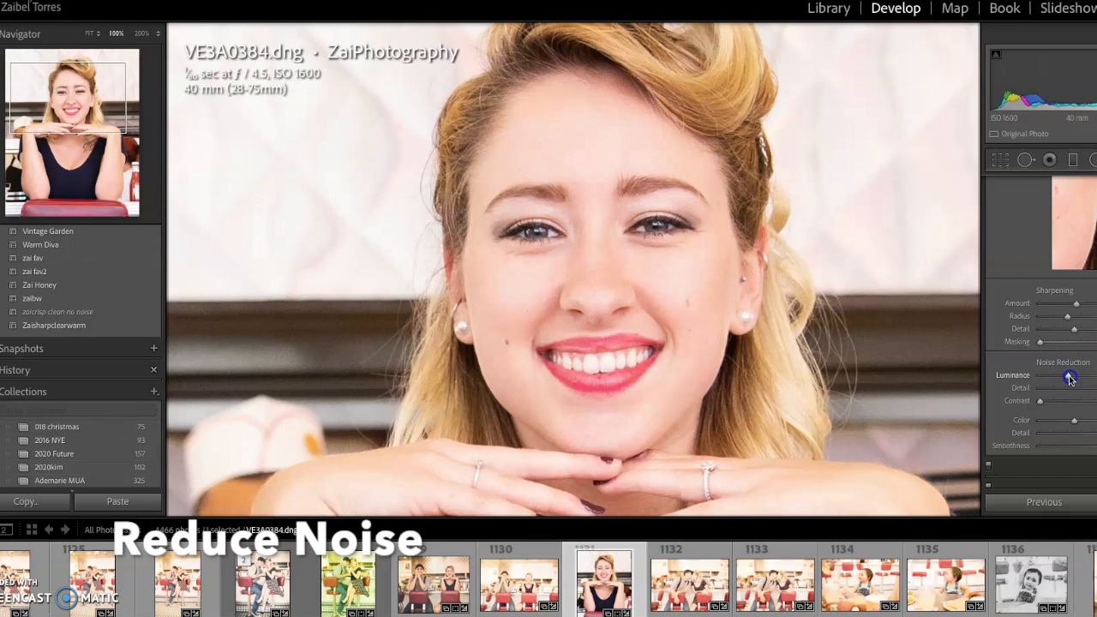
pyautogui.scroll(-1, 1068, 376)
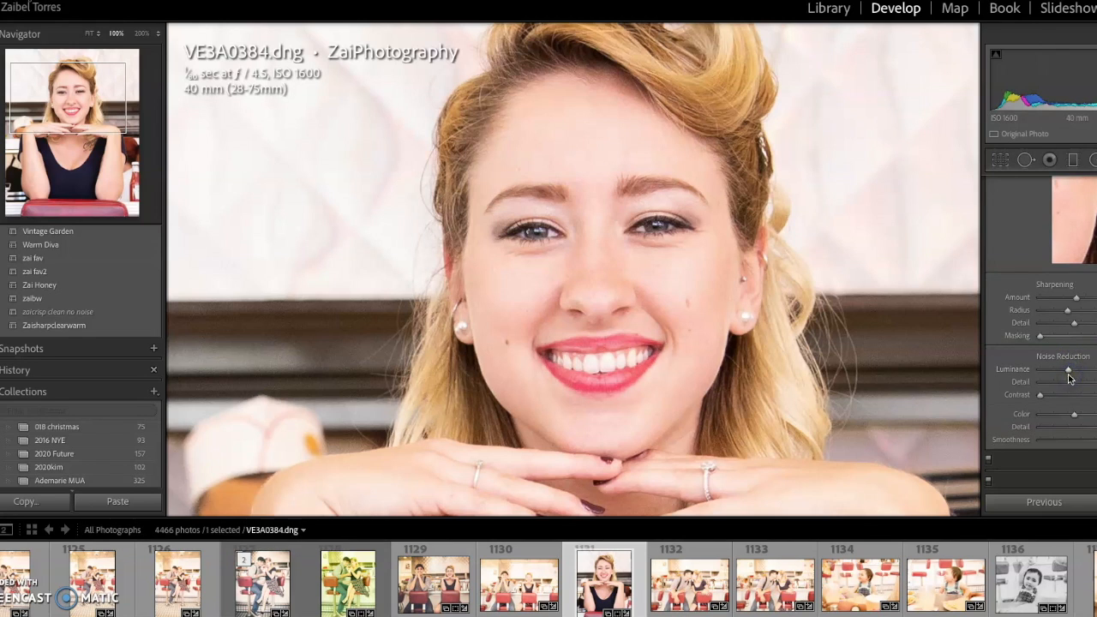
pyautogui.scroll(-1, 1069, 375)
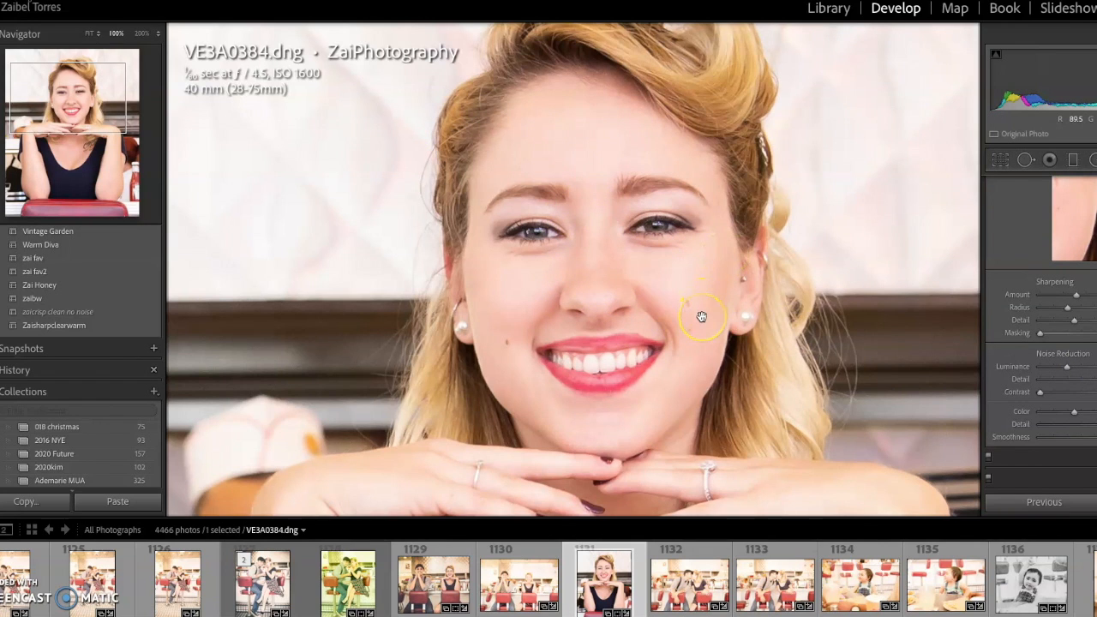
pyautogui.scroll(5, 702, 317)
pyautogui.scroll(-5, 701, 316)
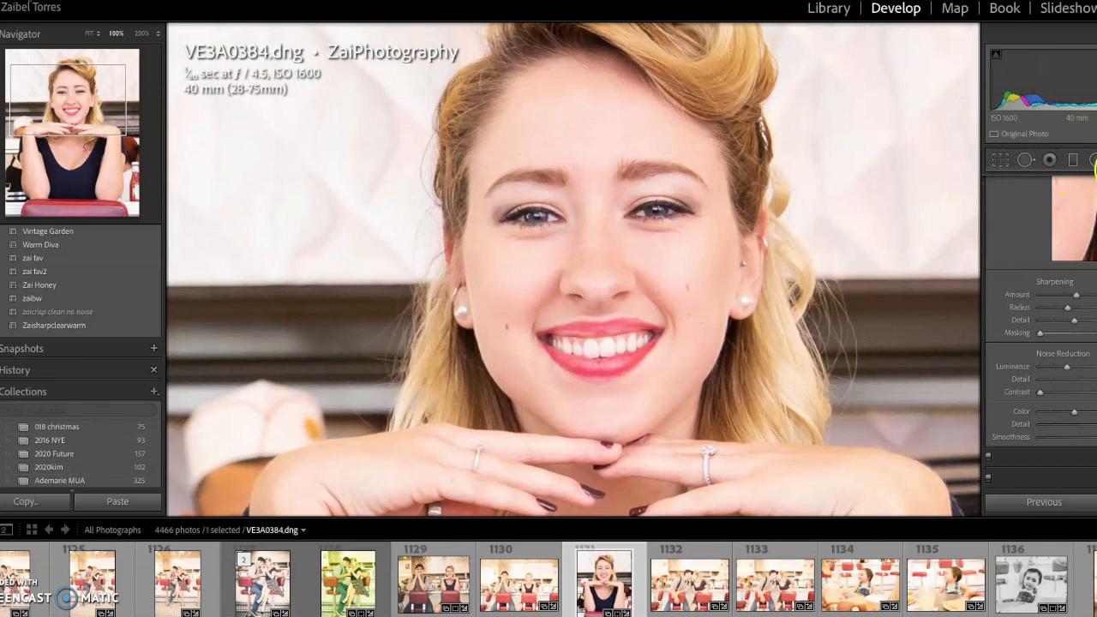
# Step: Brush the Iris Enhance effect over the irises of both eyes
pyautogui.click(1095, 160)
pyautogui.click(1061, 206)
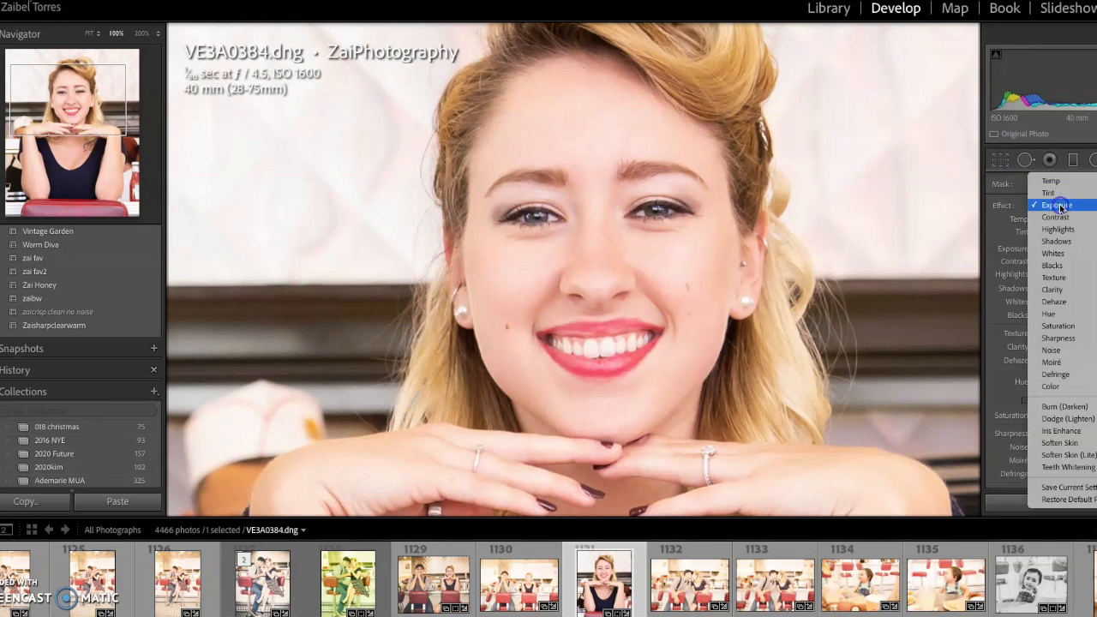
pyautogui.click(1062, 432)
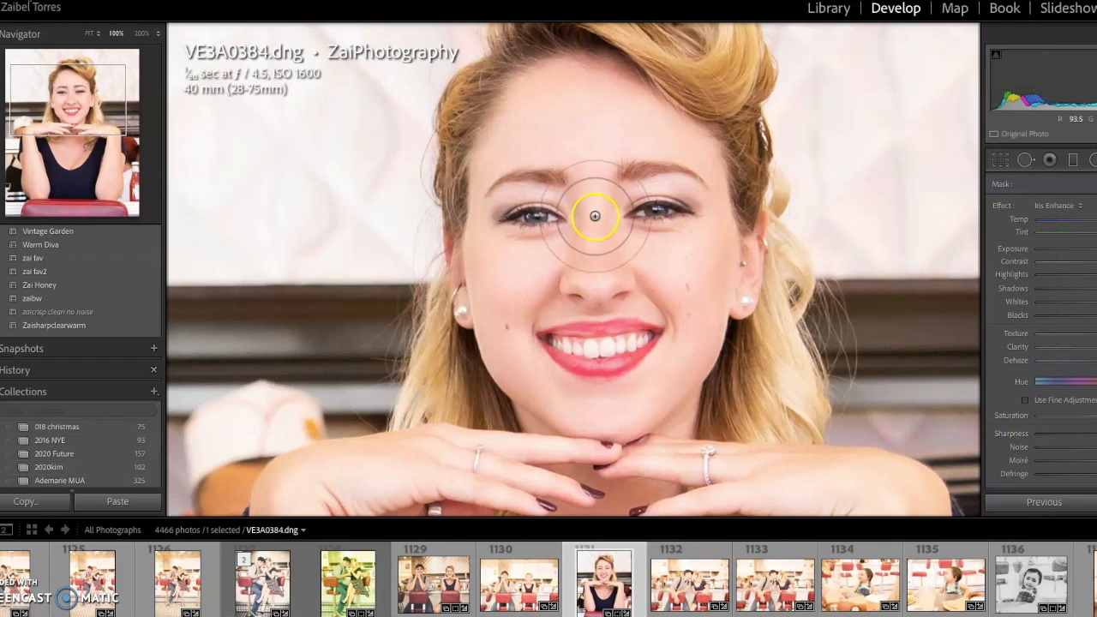
pyautogui.moveTo(620, 208); pyautogui.dragTo(655, 210)
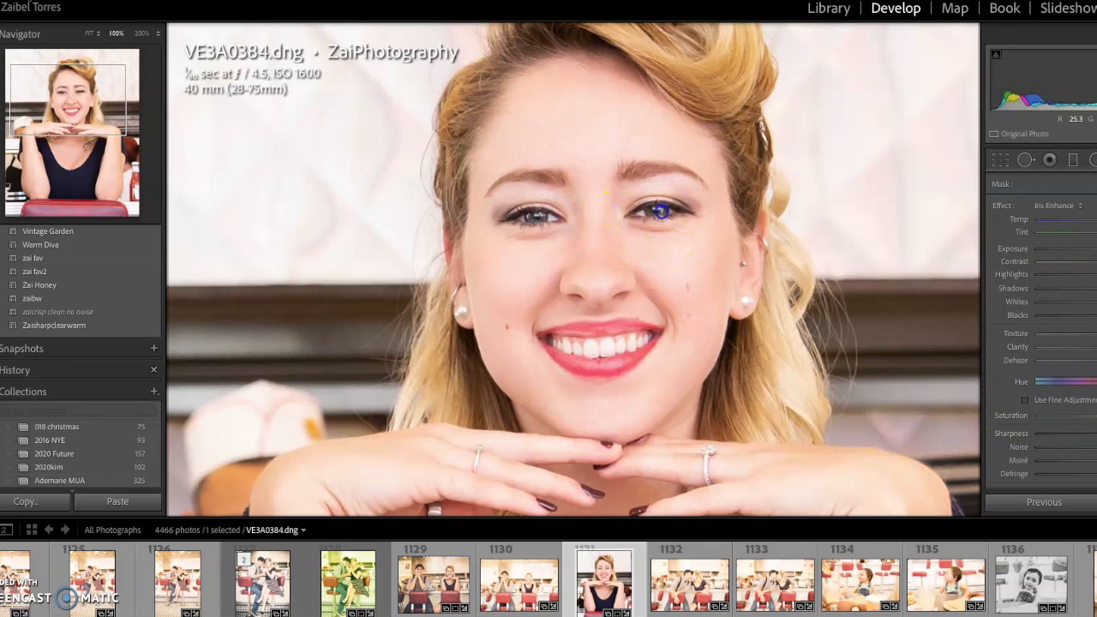
pyautogui.moveTo(539, 215); pyautogui.dragTo(535, 217)
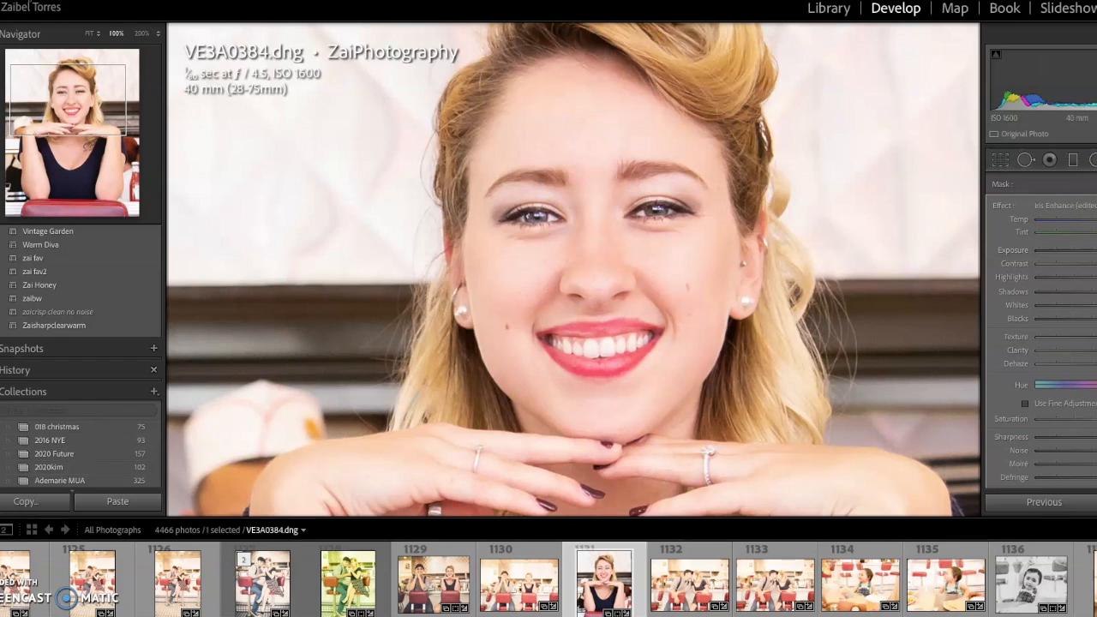
# Step: Switch the adjustment brush effect to the Teeth Whitening preset
pyautogui.click(1072, 206)
pyautogui.click(1068, 240)
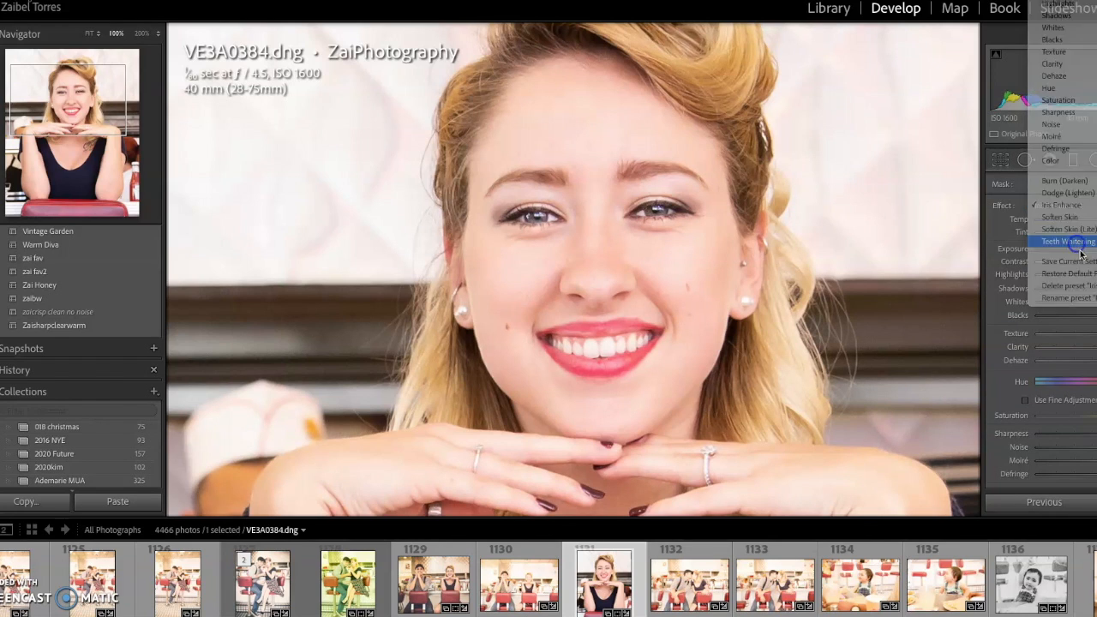
pyautogui.rightClick(589, 347)
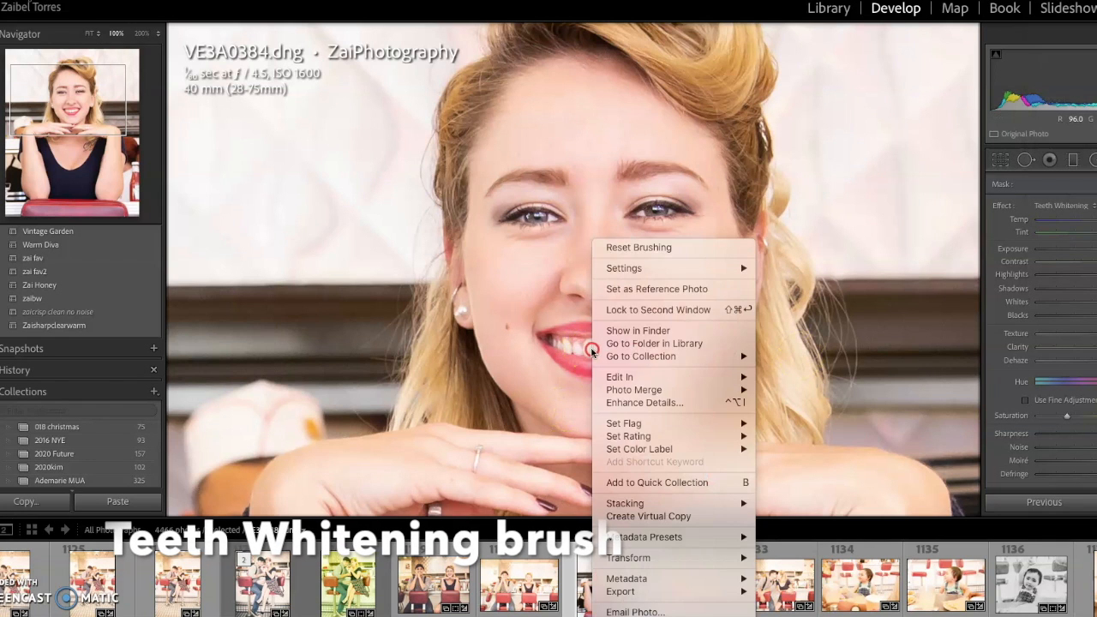
pyautogui.click(597, 345)
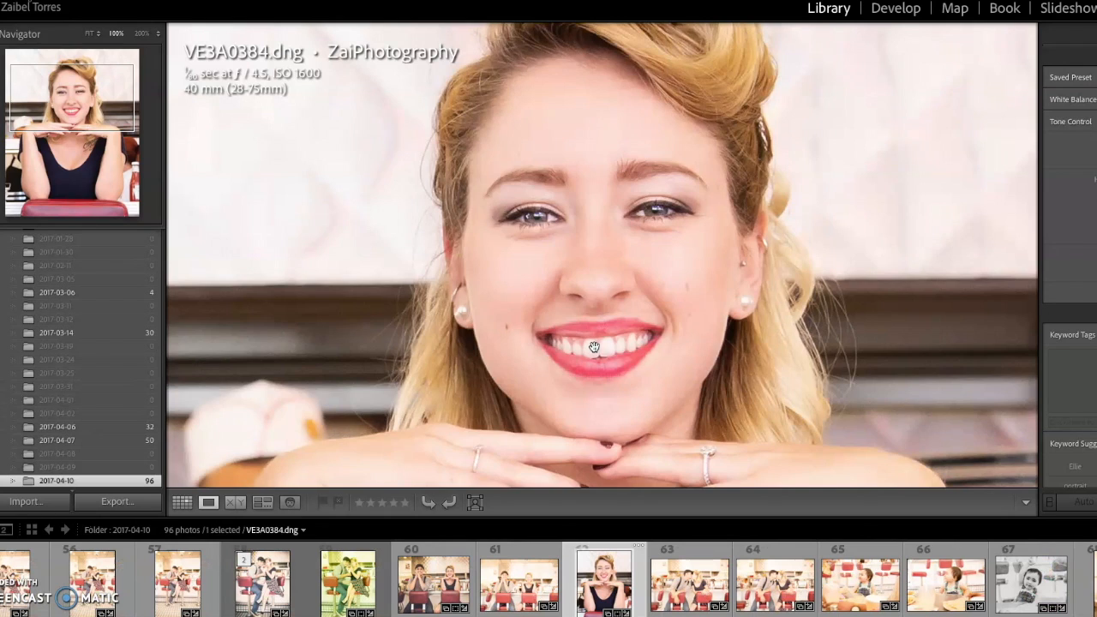
pyautogui.click(592, 347)
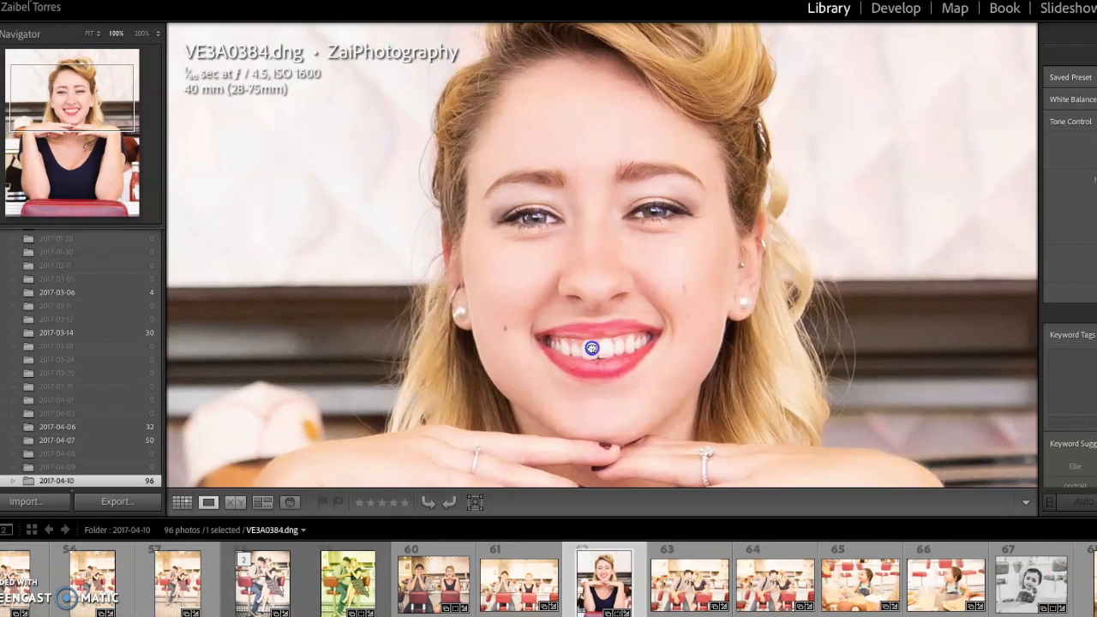
pyautogui.click(895, 9)
pyautogui.click(1093, 161)
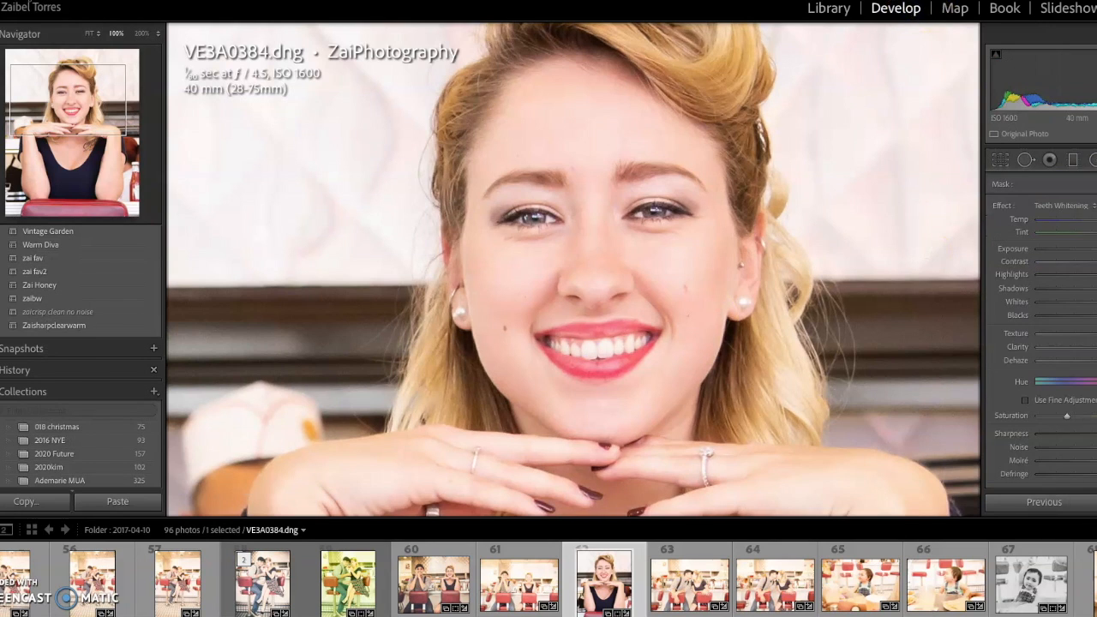
# Step: Brush the Teeth Whitening effect across all of the woman's visible teeth
pyautogui.click(594, 347)
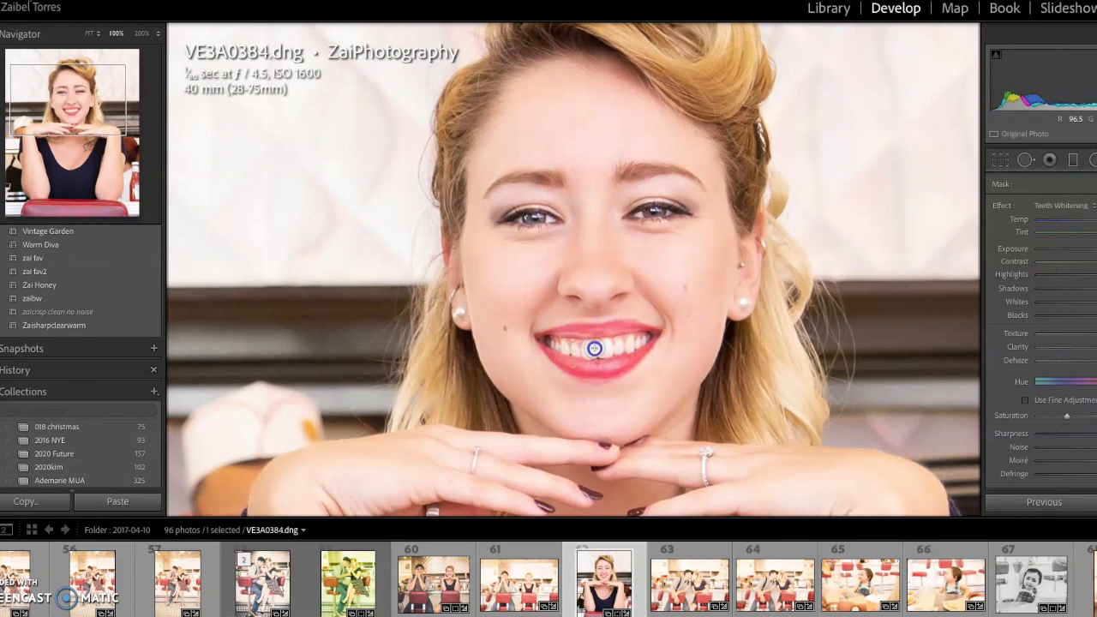
pyautogui.moveTo(594, 350); pyautogui.dragTo(626, 342)
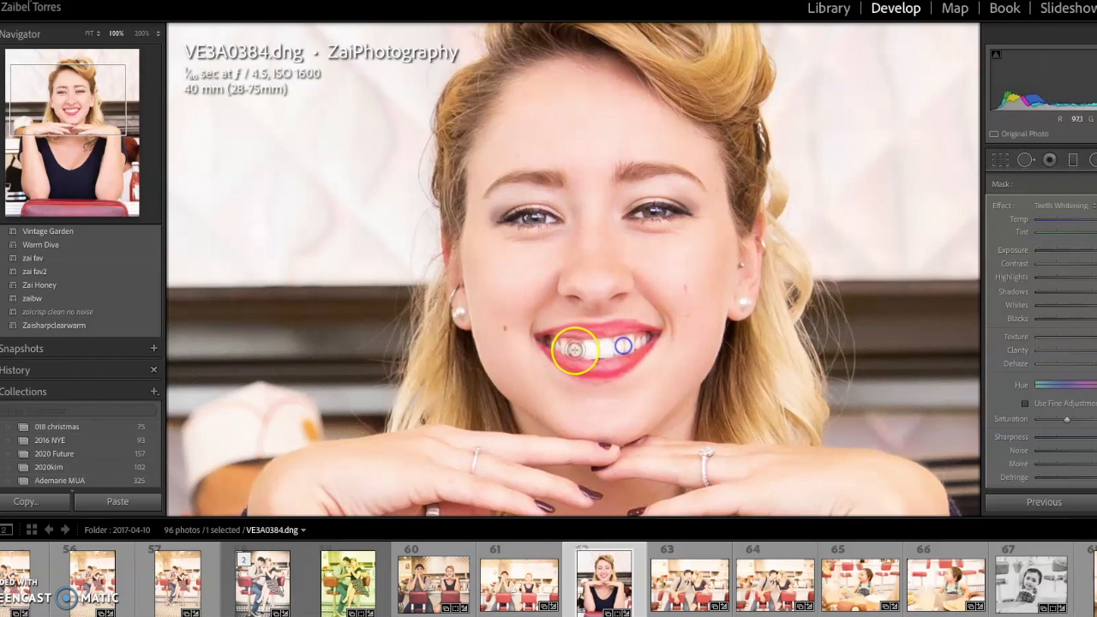
pyautogui.click(574, 350)
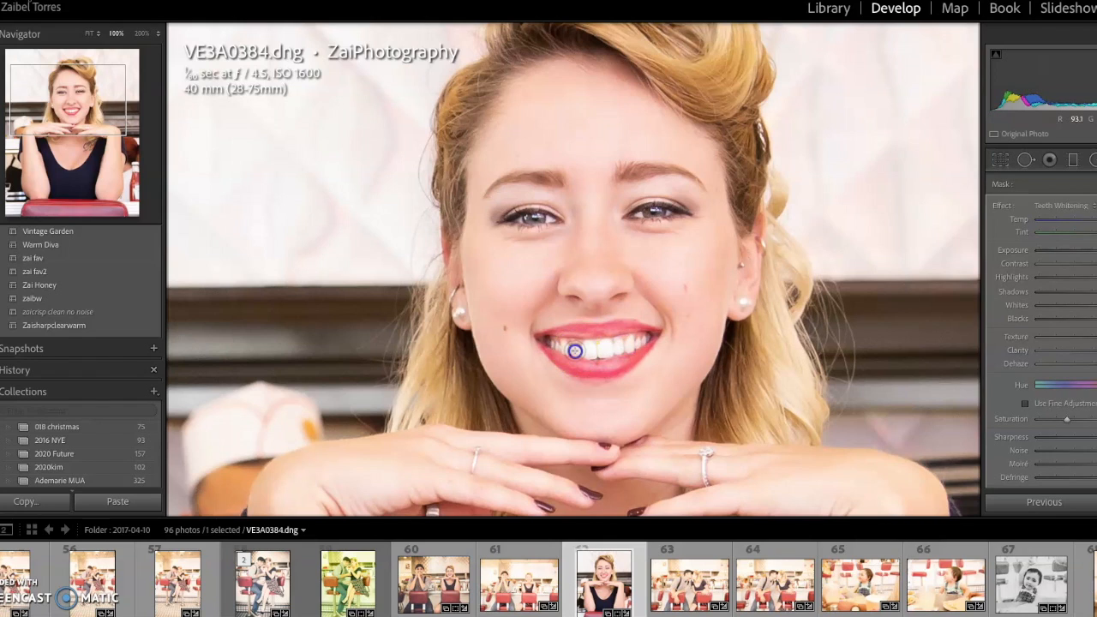
pyautogui.moveTo(554, 345); pyautogui.dragTo(630, 343)
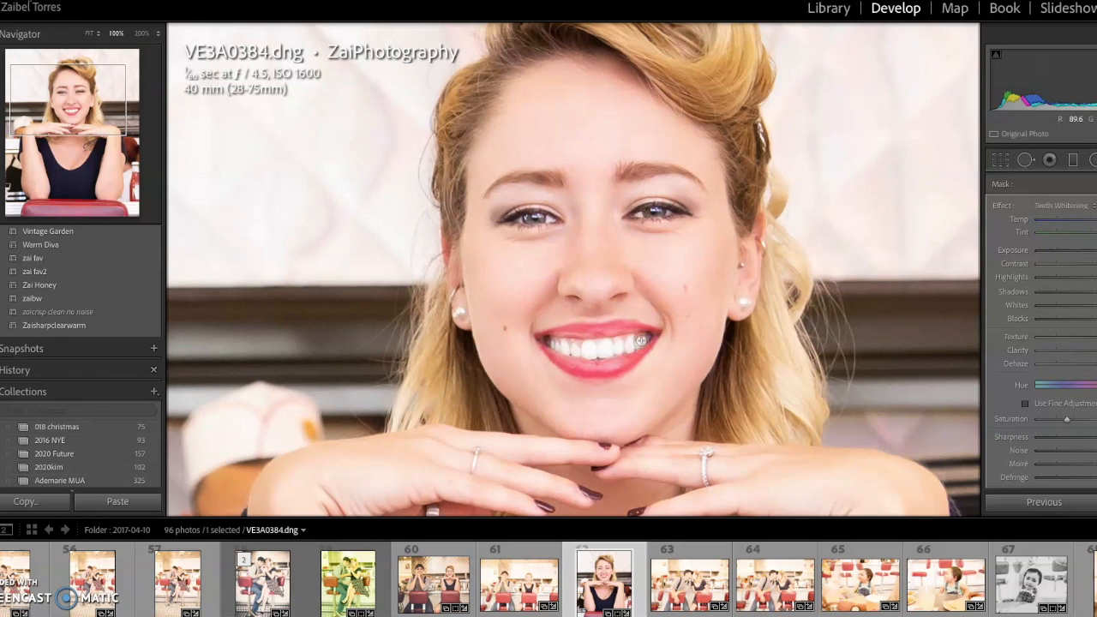
# Step: Erase the whitening mask that spilled onto the upper lip and touch up the brushing over the teeth
pyautogui.keyDown('alt'); pyautogui.click(553, 337); pyautogui.keyUp('alt')
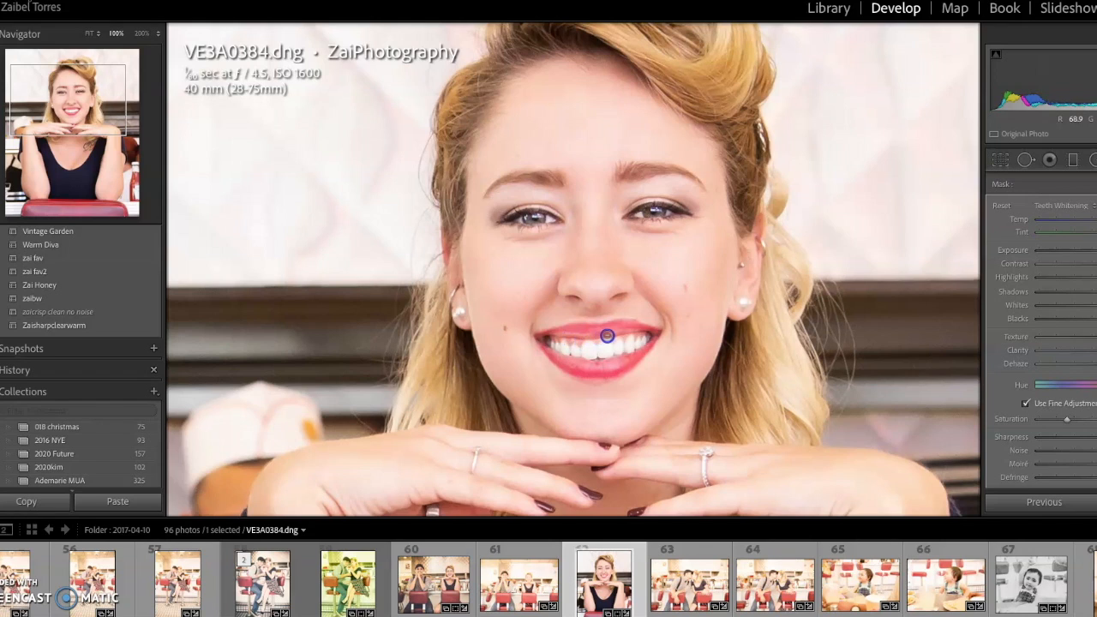
pyautogui.moveTo(637, 334); pyautogui.dragTo(649, 337)
pyautogui.click(607, 342)
pyautogui.moveTo(632, 346); pyautogui.dragTo(575, 347)
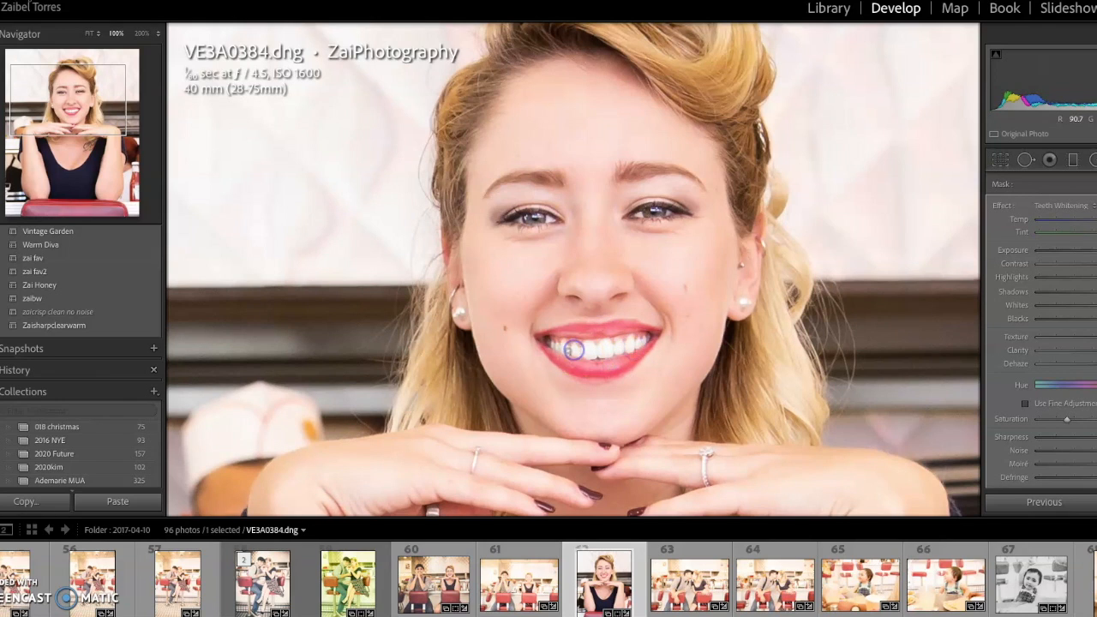
# Step: Brush the Teeth Whitening effect over the whites of both eyes and close the adjustment brush
pyautogui.click(552, 221)
pyautogui.click(521, 220)
pyautogui.click(638, 216)
pyautogui.moveTo(638, 216); pyautogui.dragTo(670, 214)
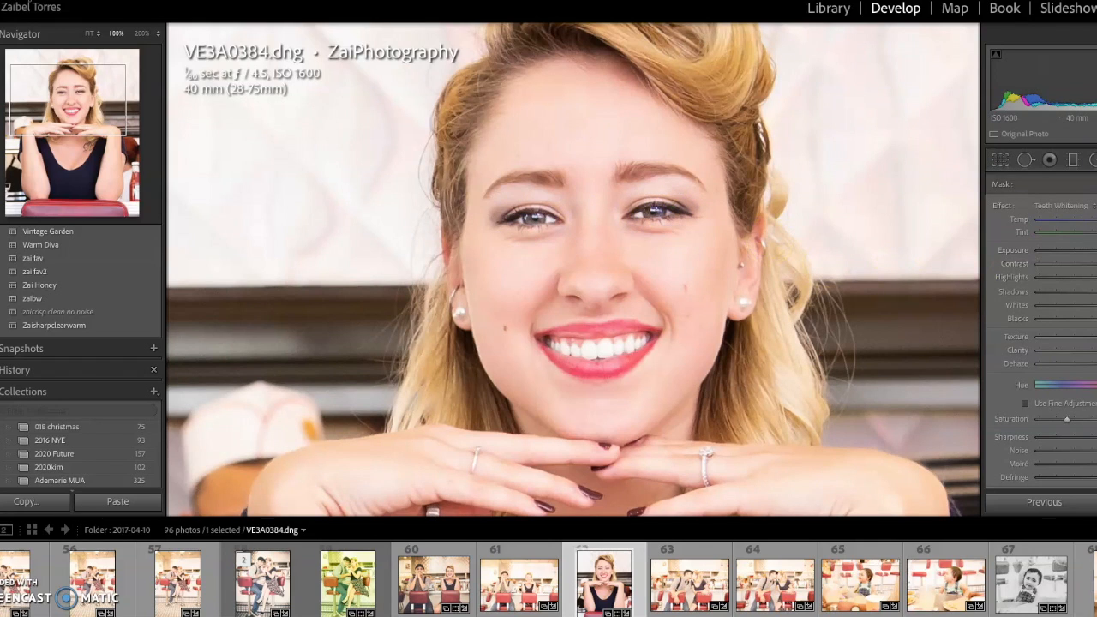
pyautogui.press('k')
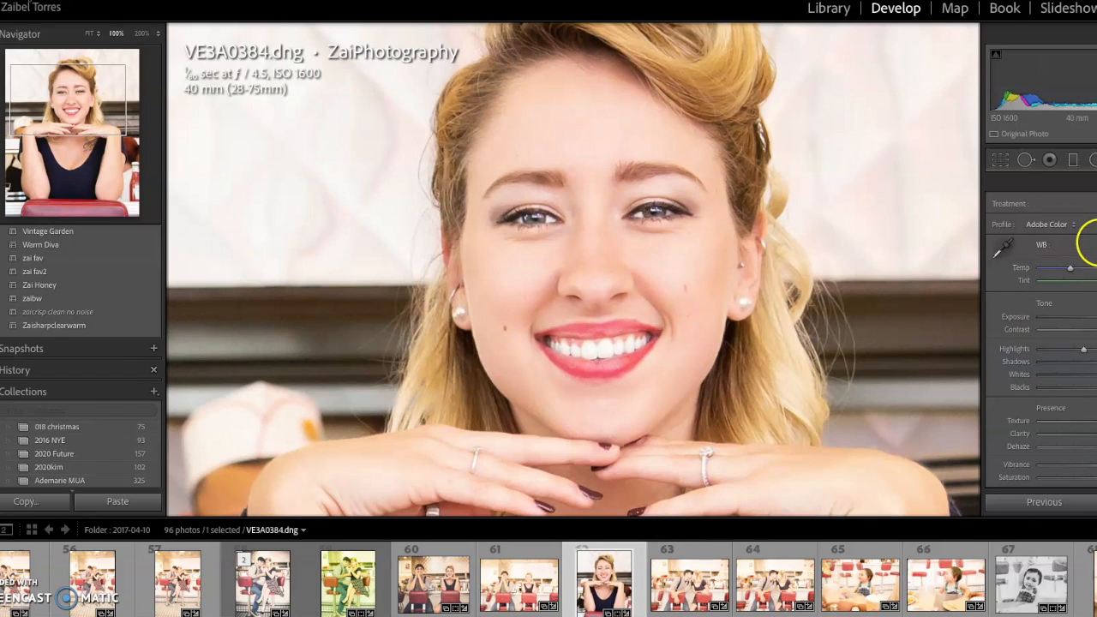
# Step: Switch the adjustment brush to the Soften Skin (Lite) preset and brush it over both of the woman's cheeks
pyautogui.press('k')
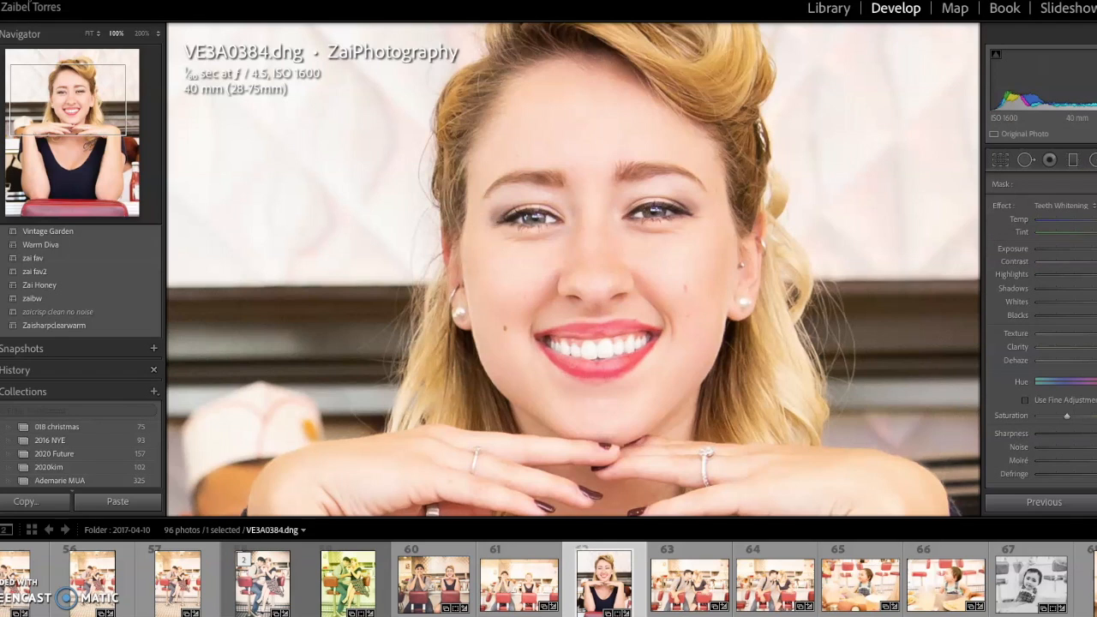
pyautogui.click(1071, 207)
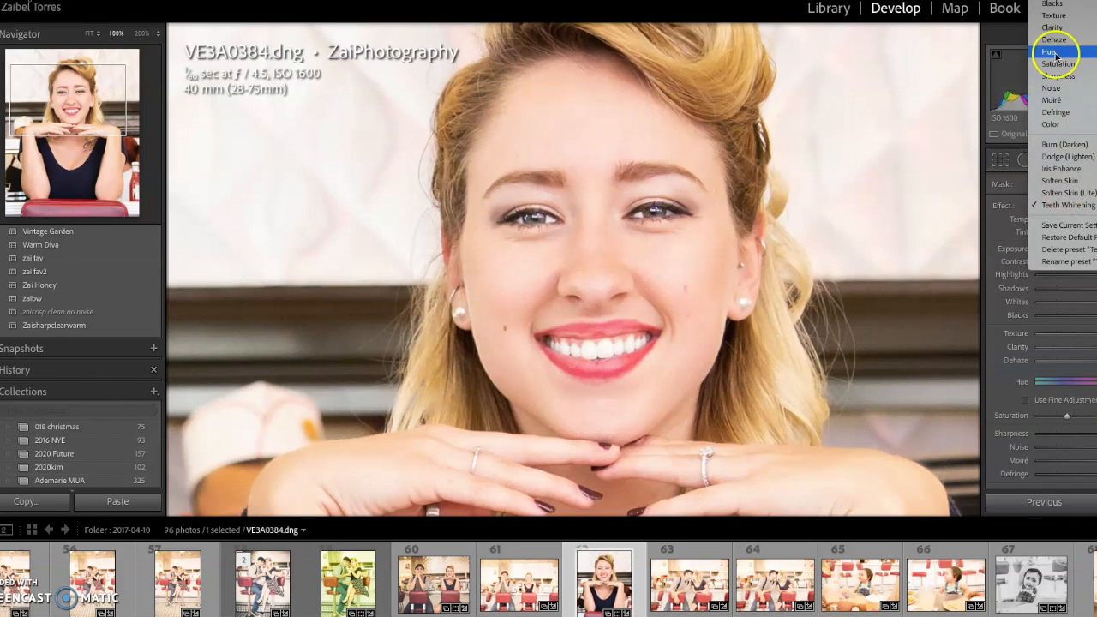
pyautogui.click(1076, 193)
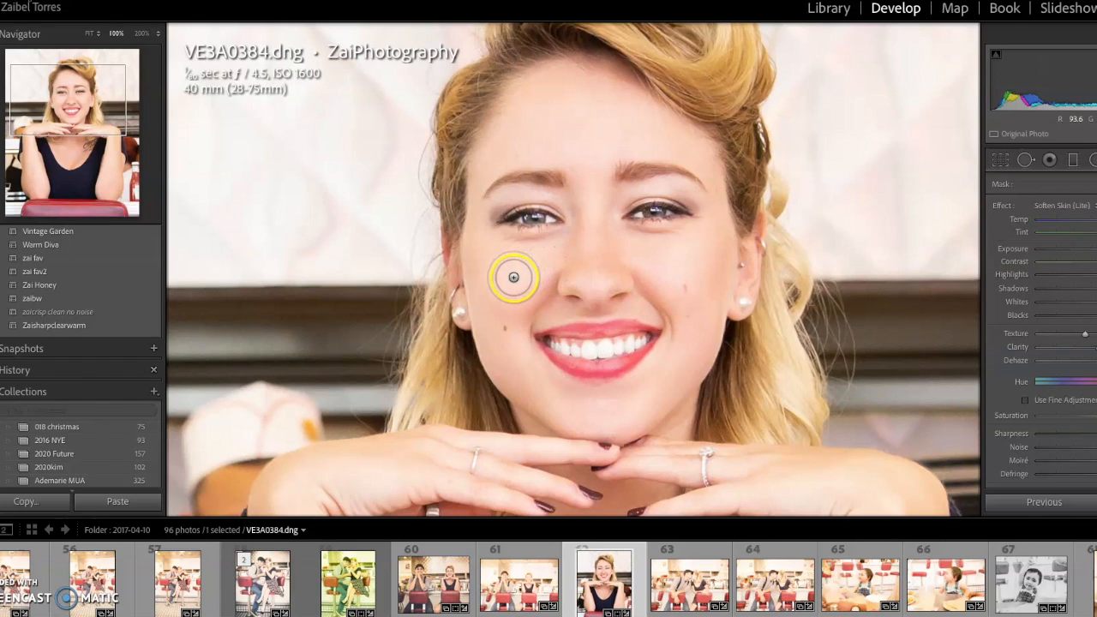
pyautogui.click(674, 266)
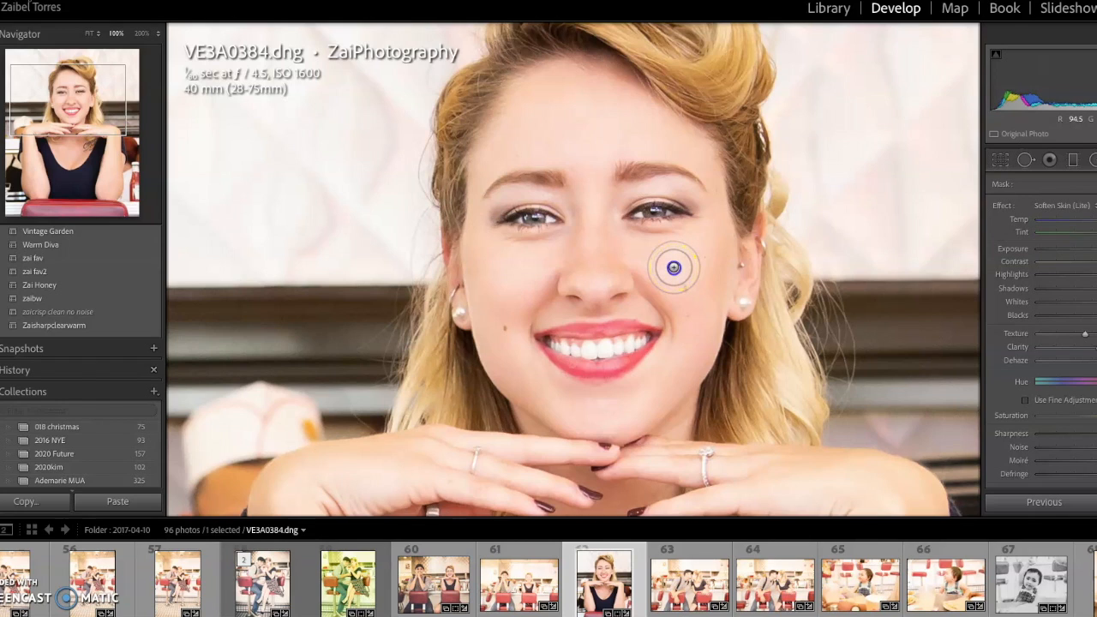
pyautogui.moveTo(537, 276)
pyautogui.mouseDown()
pyautogui.moveTo(621, 292)
pyautogui.moveTo(395, 259)
pyautogui.moveTo(478, 259)
pyautogui.moveTo(509, 272)
pyautogui.mouseUp()
pyautogui.moveTo(674, 271); pyautogui.dragTo(716, 242)
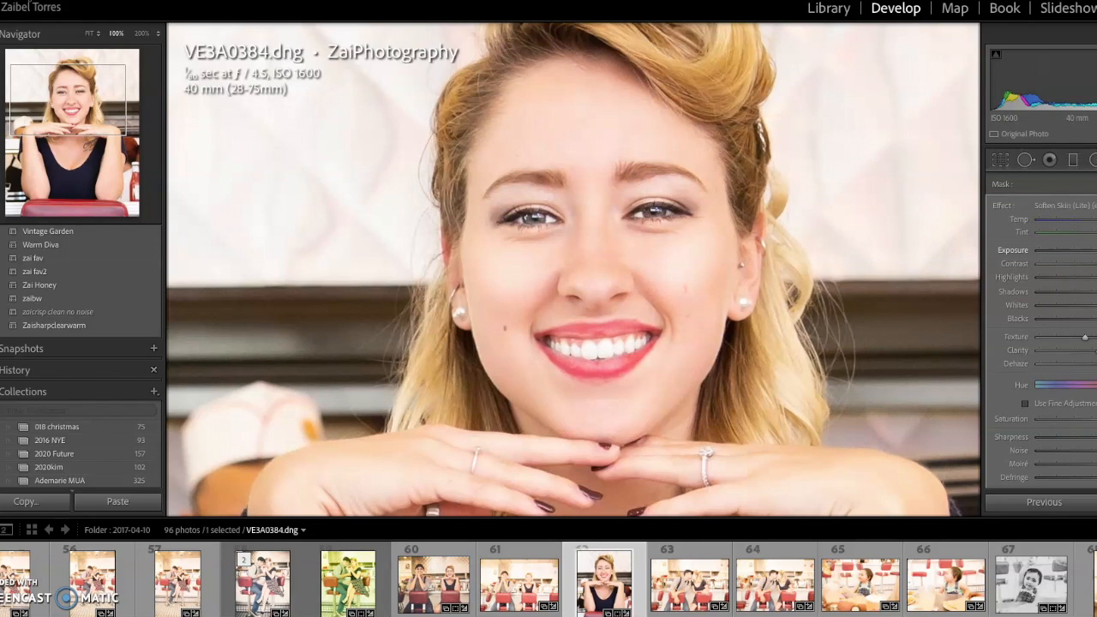
# Step: Continue the skin softening along the side of the face, under the eye and around both eyelids, and close the adjustment brush
pyautogui.click(477, 253)
pyautogui.click(665, 245)
pyautogui.moveTo(665, 244)
pyautogui.mouseDown()
pyautogui.moveTo(723, 230)
pyautogui.moveTo(664, 220)
pyautogui.moveTo(633, 189)
pyautogui.moveTo(624, 216)
pyautogui.moveTo(680, 189)
pyautogui.mouseUp()
pyautogui.moveTo(539, 196); pyautogui.dragTo(513, 199)
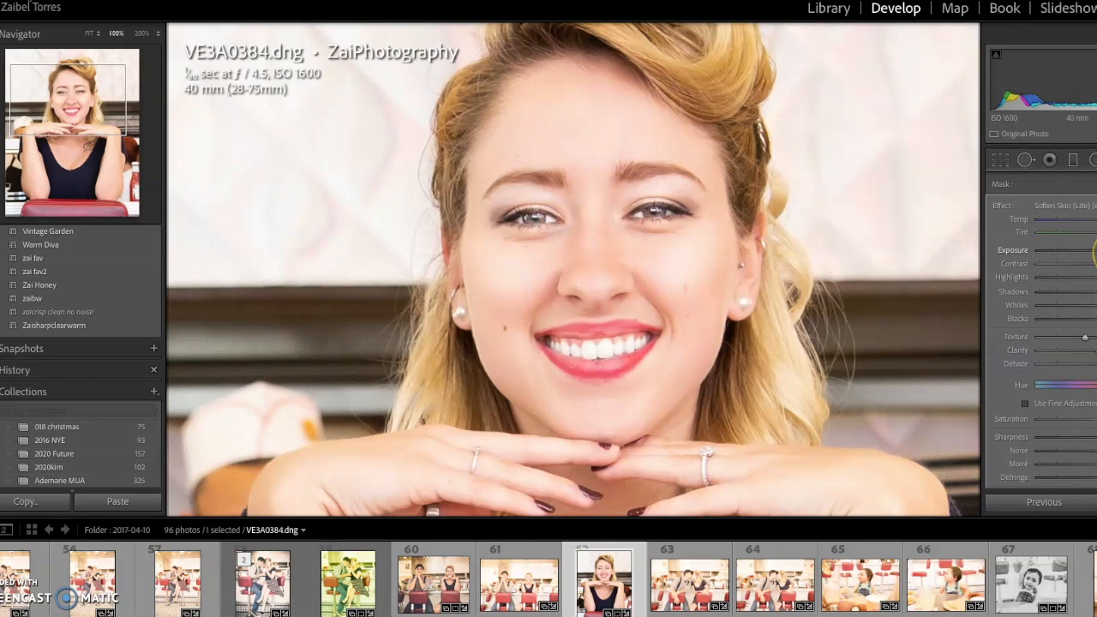
pyautogui.click(1096, 160)
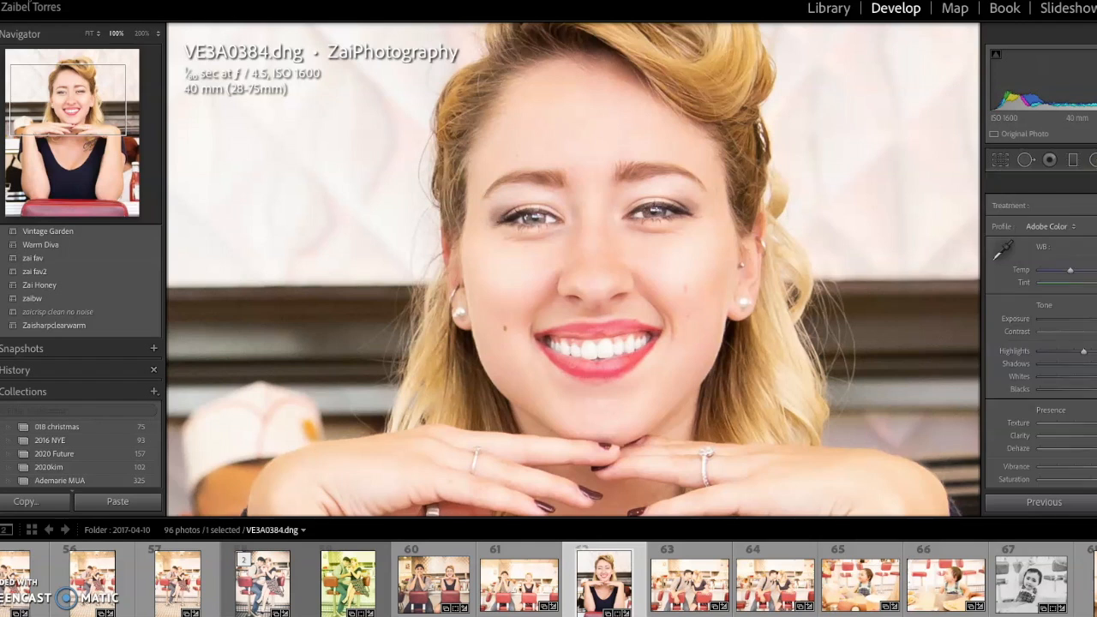
# Step: Brush the Clarity effect over both eyes and their lashes with a smaller adjustment brush, and close the brush
pyautogui.click(1096, 160)
pyautogui.click(1075, 208)
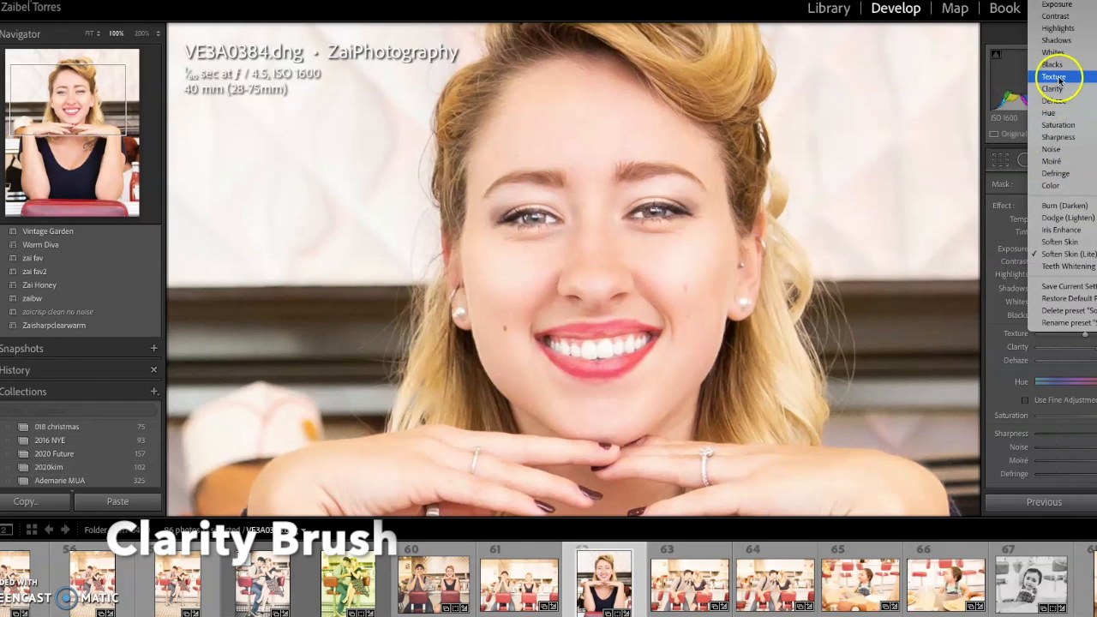
pyautogui.click(1052, 88)
pyautogui.scroll(-3, 634, 212)
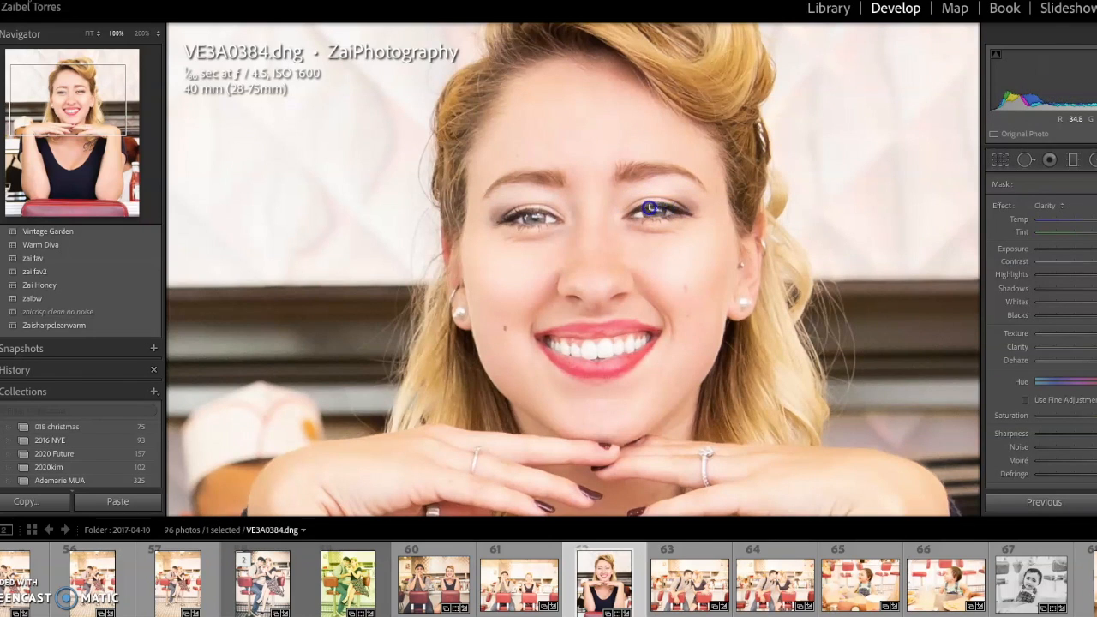
pyautogui.click(686, 211)
pyautogui.moveTo(547, 220)
pyautogui.mouseDown()
pyautogui.moveTo(502, 221)
pyautogui.moveTo(514, 212)
pyautogui.mouseUp()
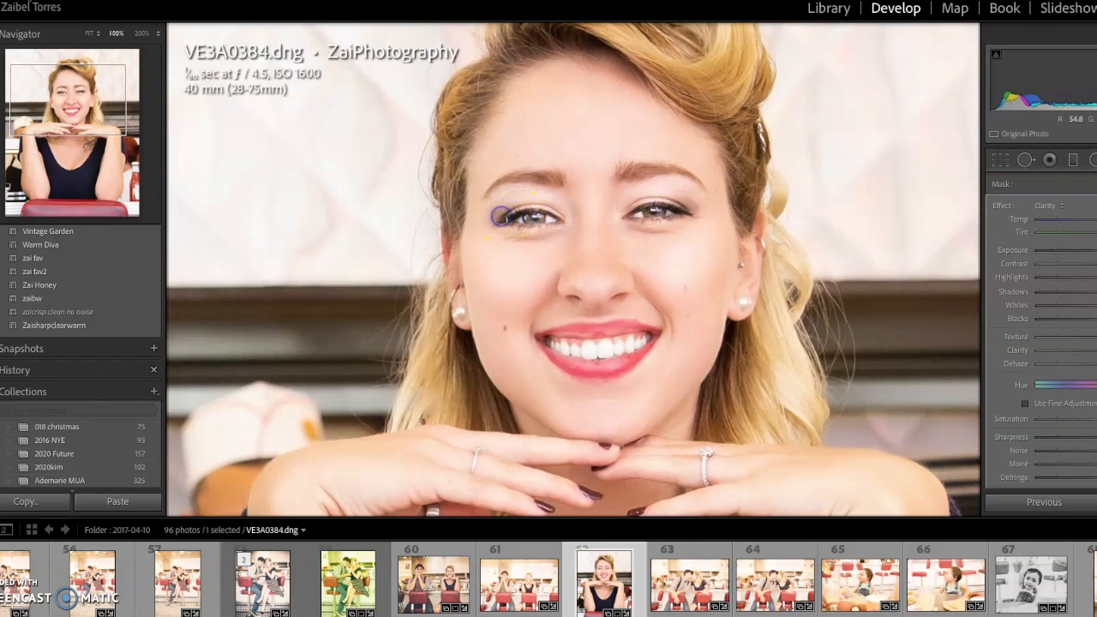
pyautogui.moveTo(657, 220); pyautogui.dragTo(682, 217)
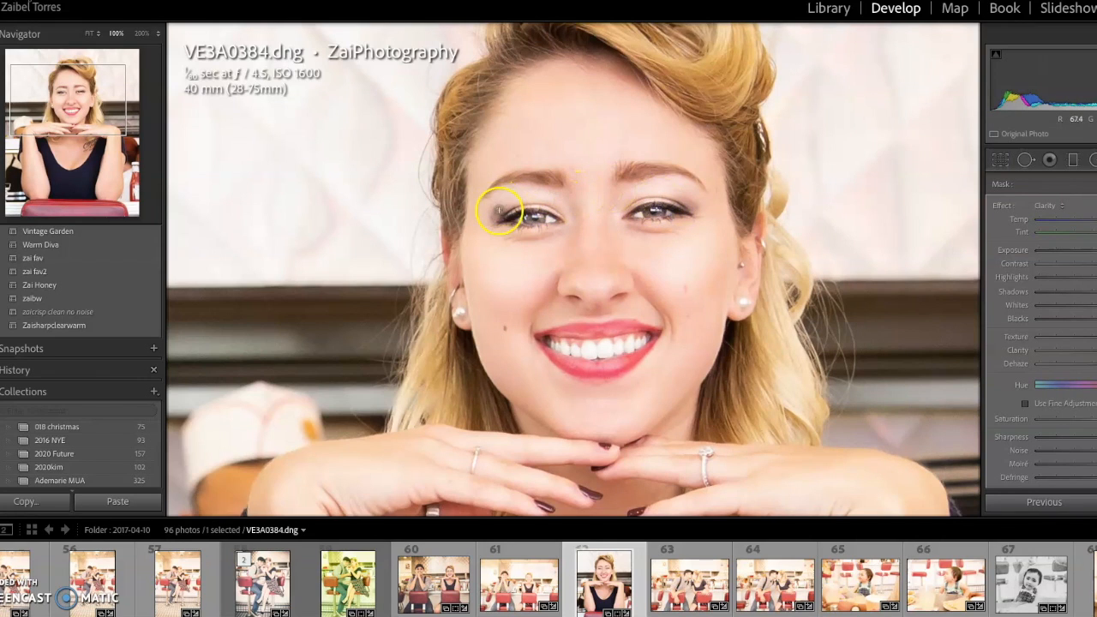
pyautogui.moveTo(499, 212); pyautogui.dragTo(501, 213)
pyautogui.moveTo(660, 208); pyautogui.dragTo(691, 203)
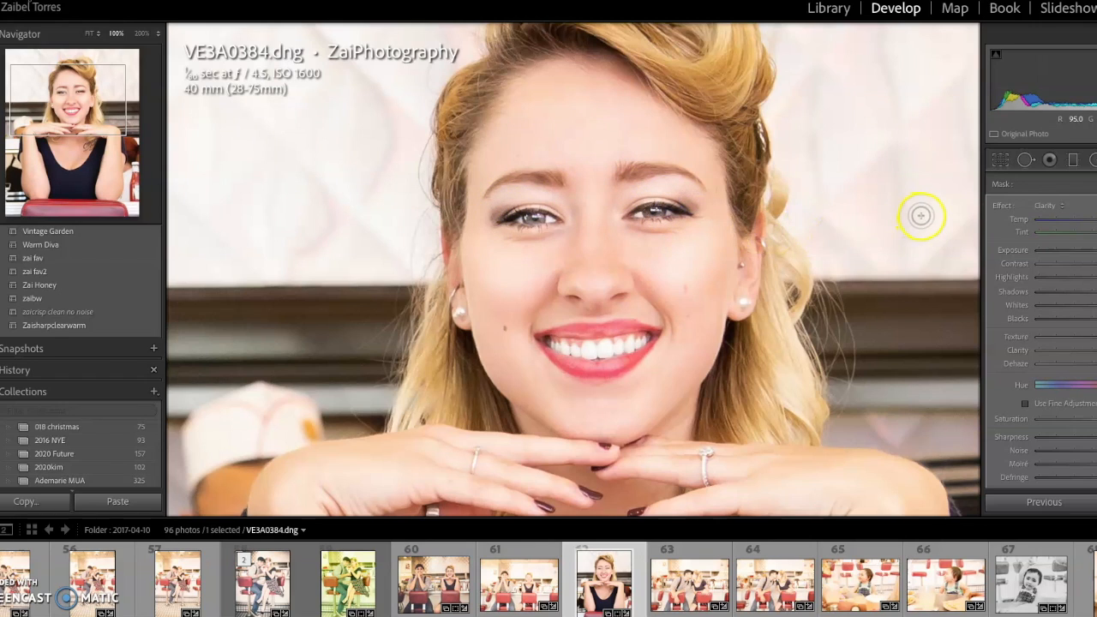
pyautogui.press('k')
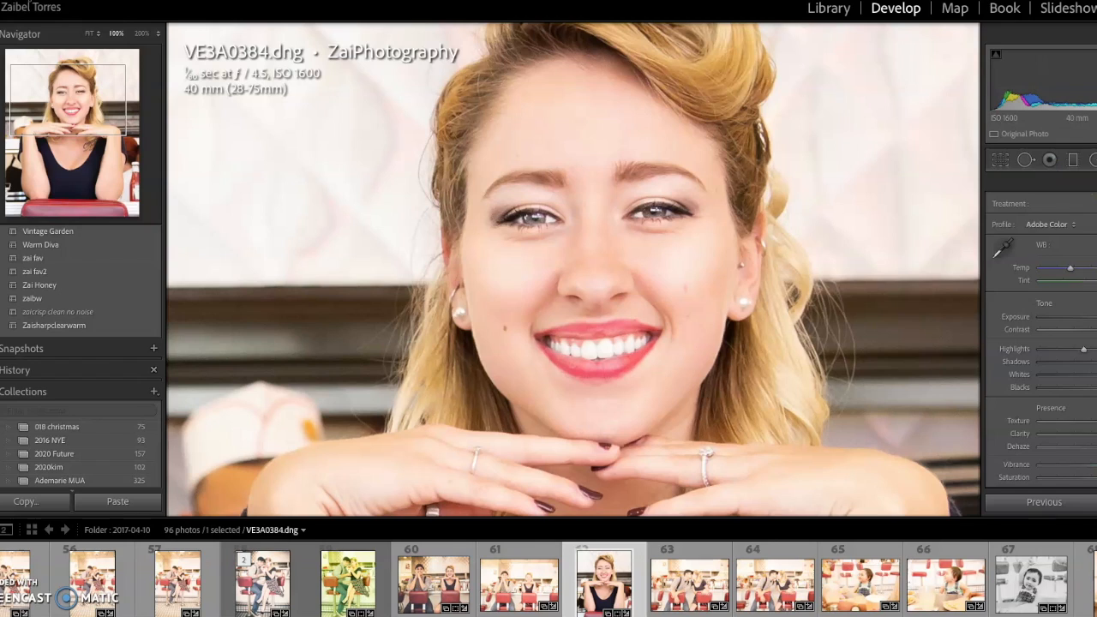
# Step: Switch the adjustment brush to the Burn (Darken) preset and darken the outer contours of both cheeks
pyautogui.press('k')
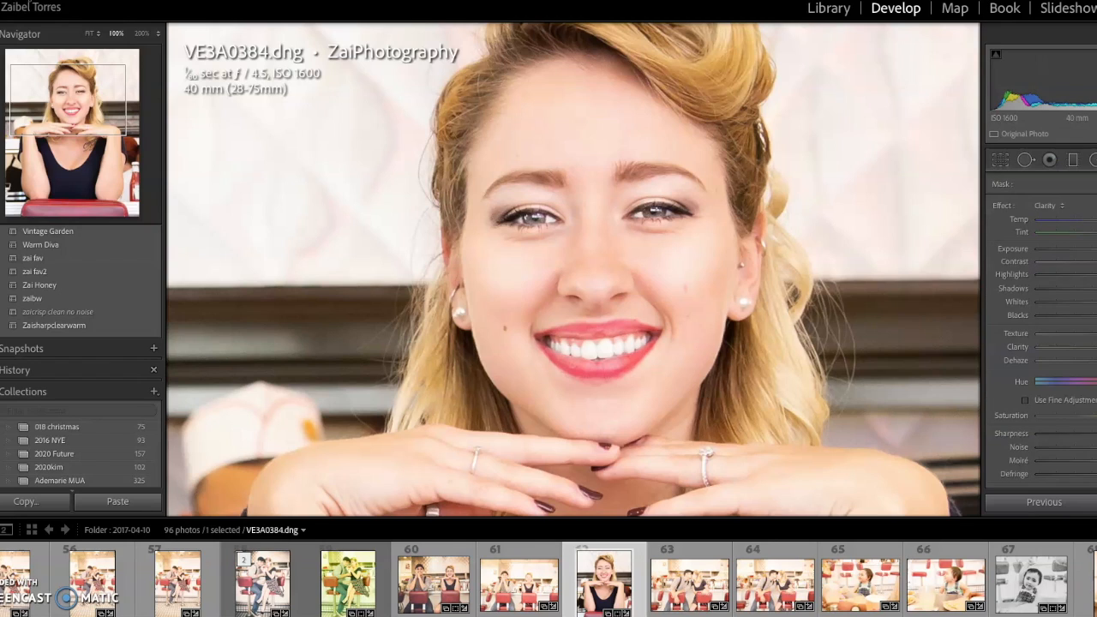
pyautogui.click(1059, 207)
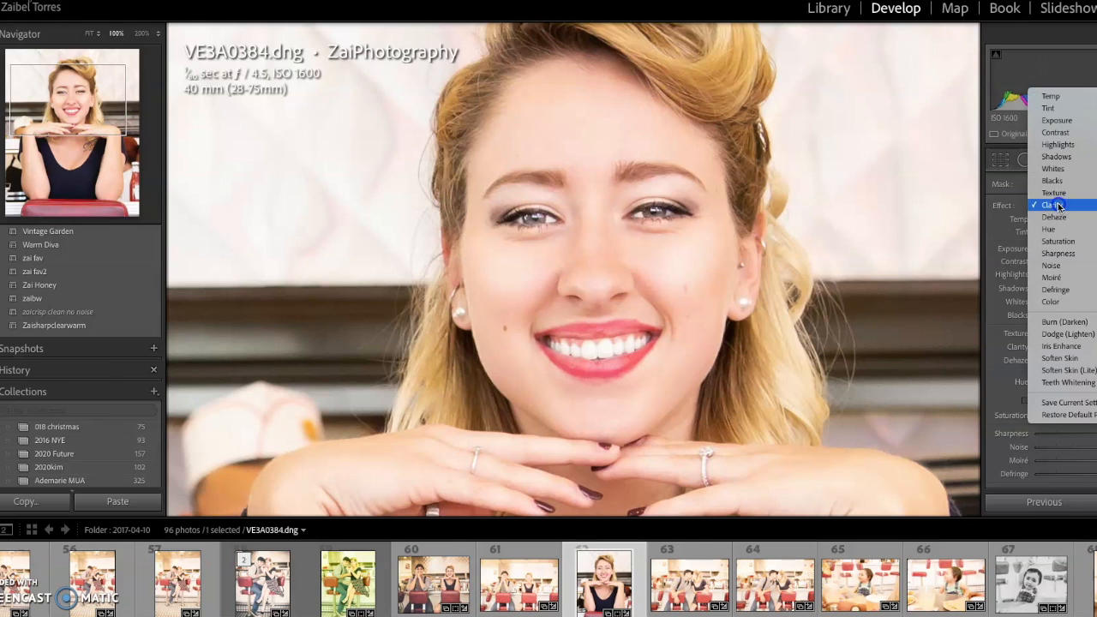
pyautogui.click(1059, 206)
pyautogui.click(1059, 207)
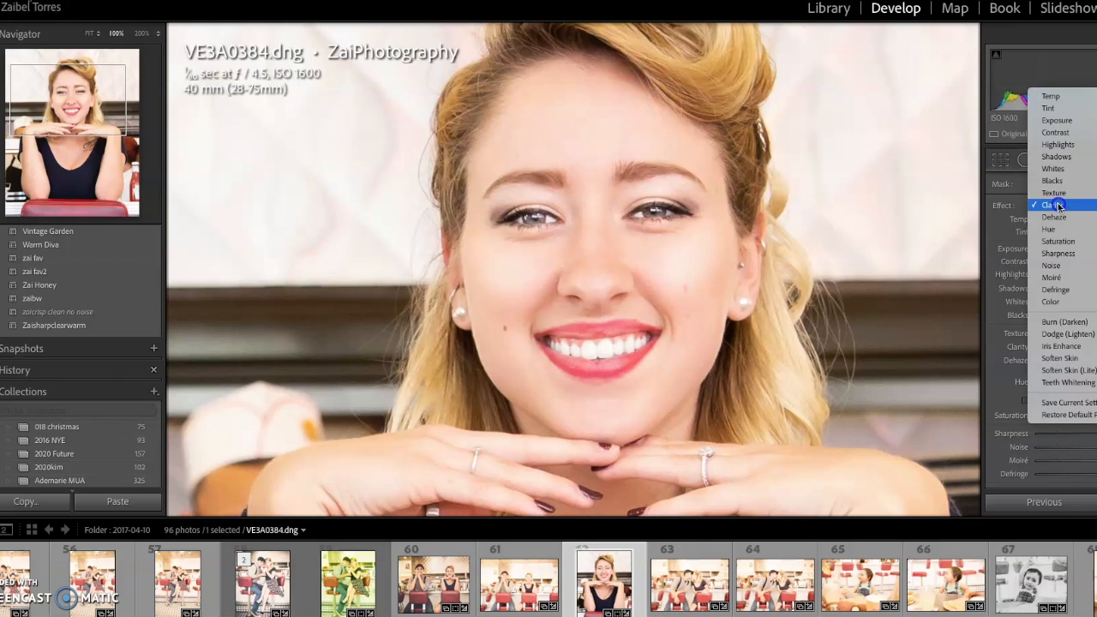
pyautogui.click(1063, 321)
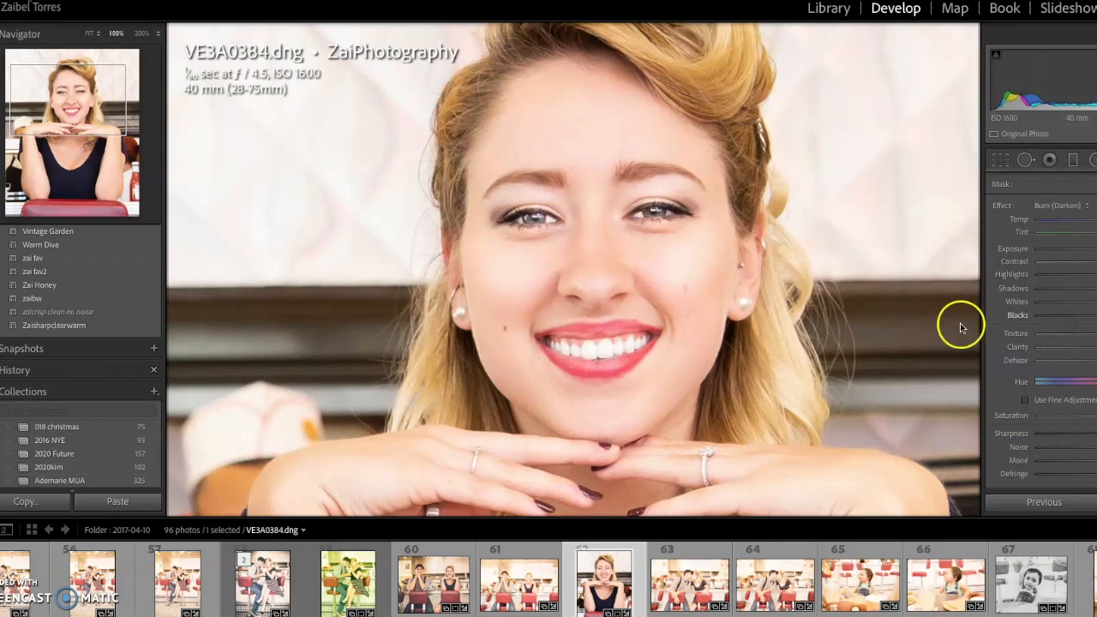
pyautogui.click(698, 320)
pyautogui.click(465, 291)
pyautogui.click(469, 296)
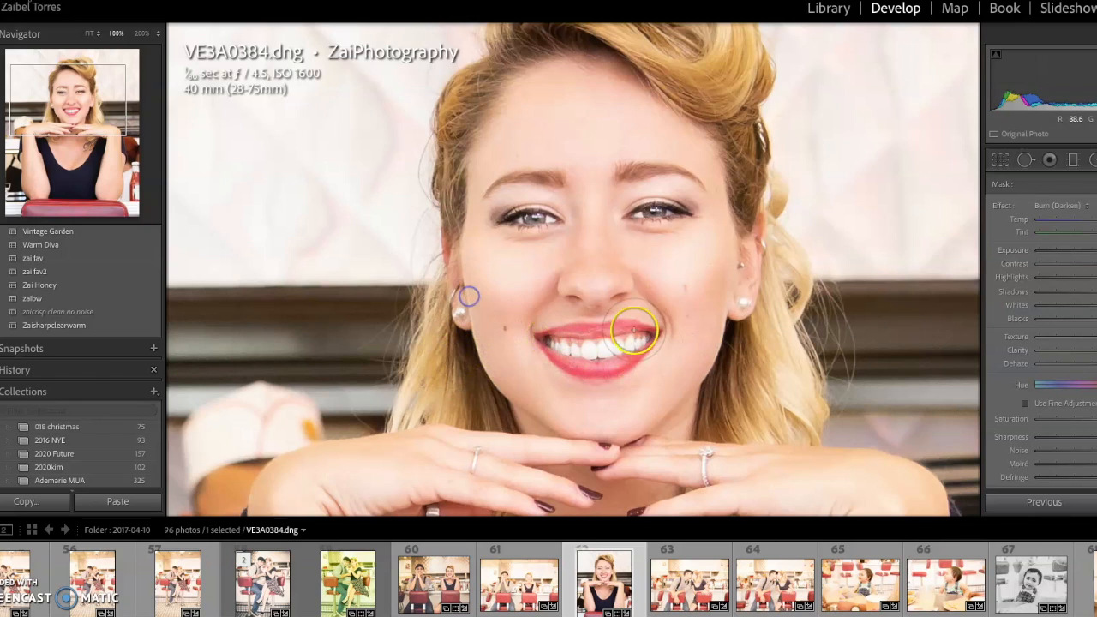
pyautogui.click(703, 321)
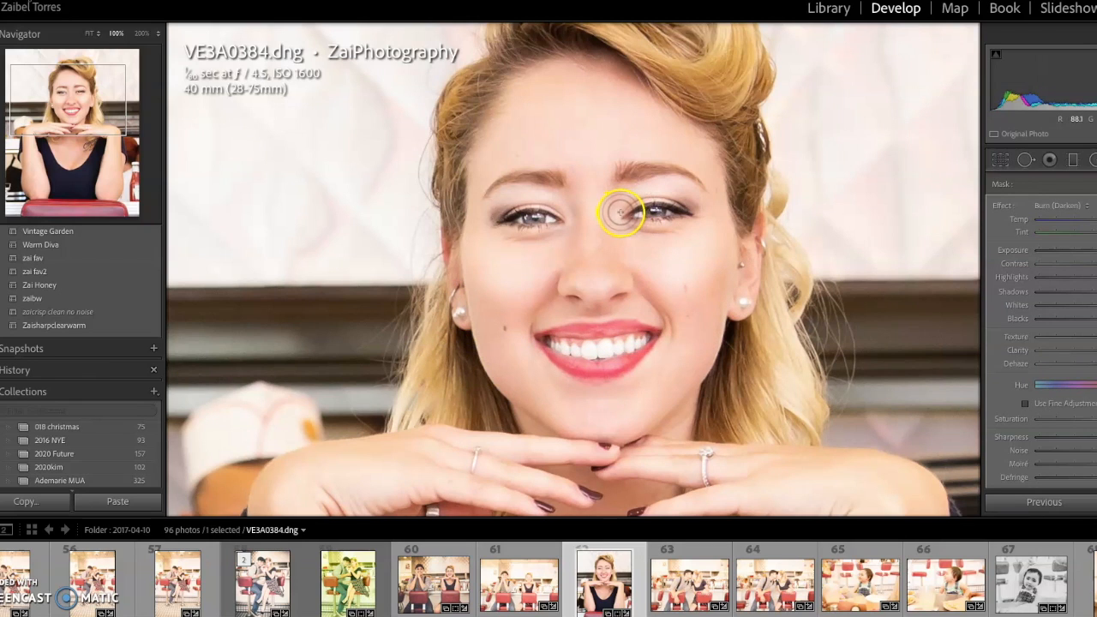
# Step: Darken the corners of the eyes and both eyebrows with the Burn (Darken) brush, and close the adjustment brush
pyautogui.click(551, 223)
pyautogui.click(528, 247)
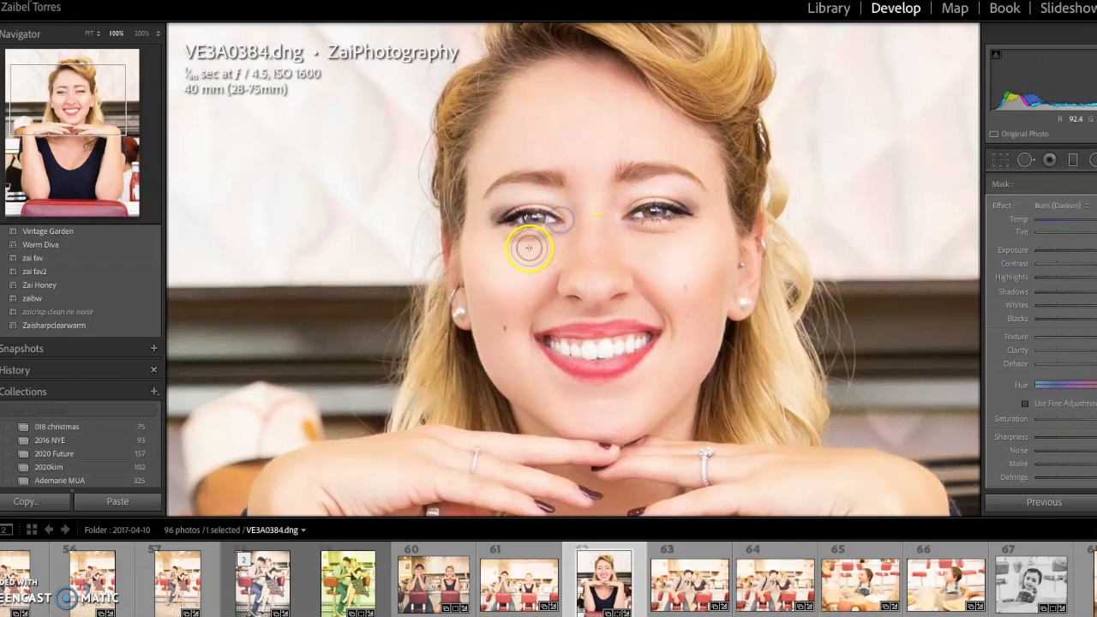
pyautogui.moveTo(497, 214); pyautogui.dragTo(486, 208)
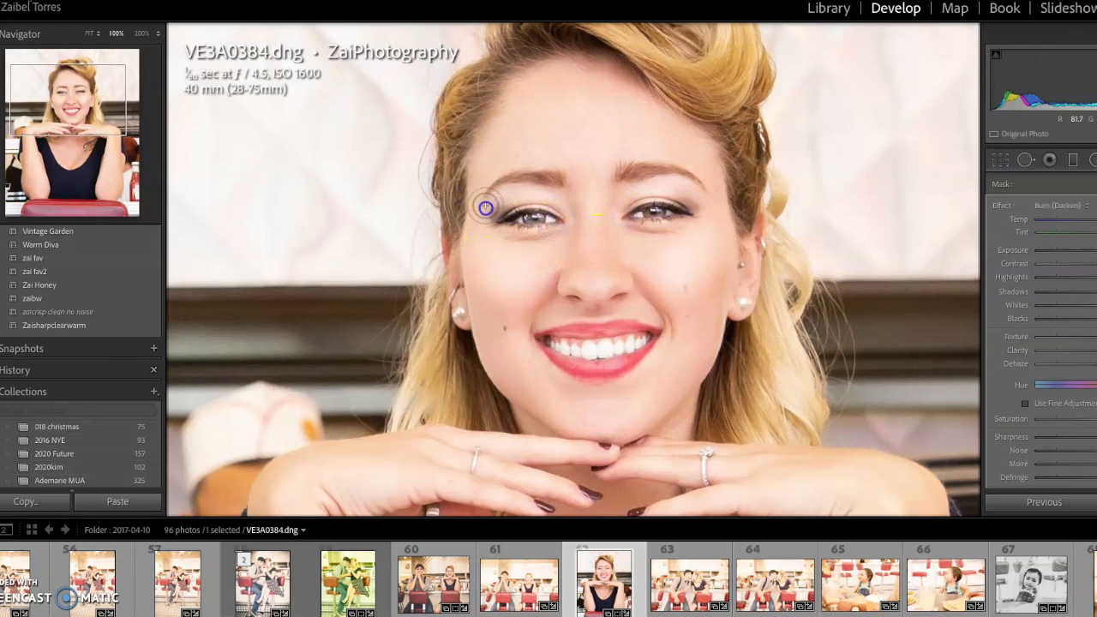
pyautogui.moveTo(692, 199); pyautogui.dragTo(692, 196)
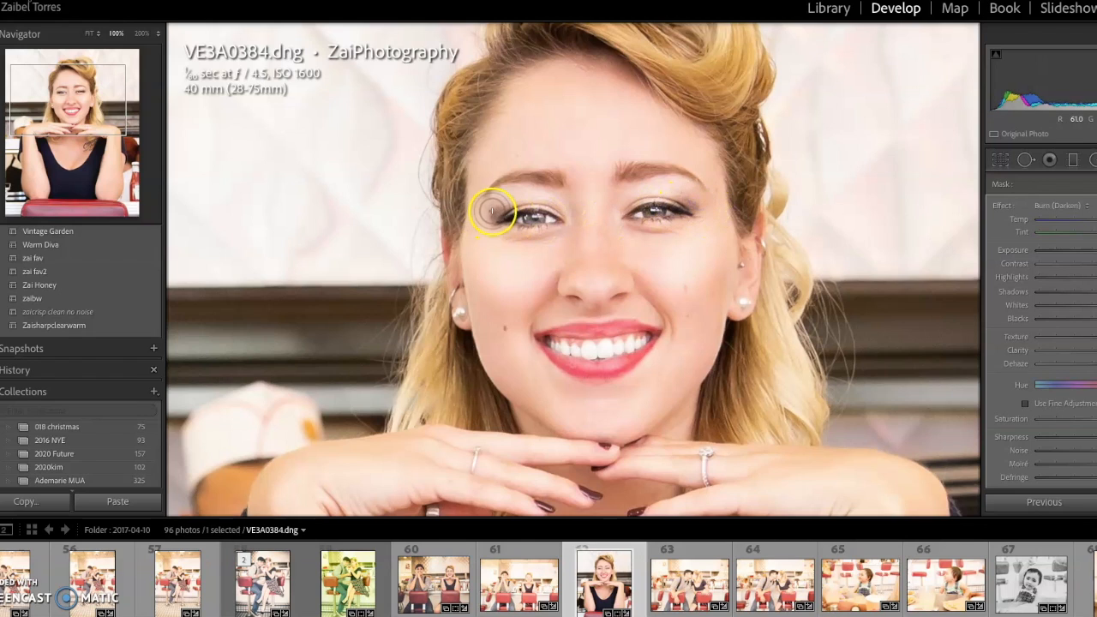
pyautogui.moveTo(560, 176); pyautogui.dragTo(513, 178)
pyautogui.moveTo(657, 169); pyautogui.dragTo(687, 173)
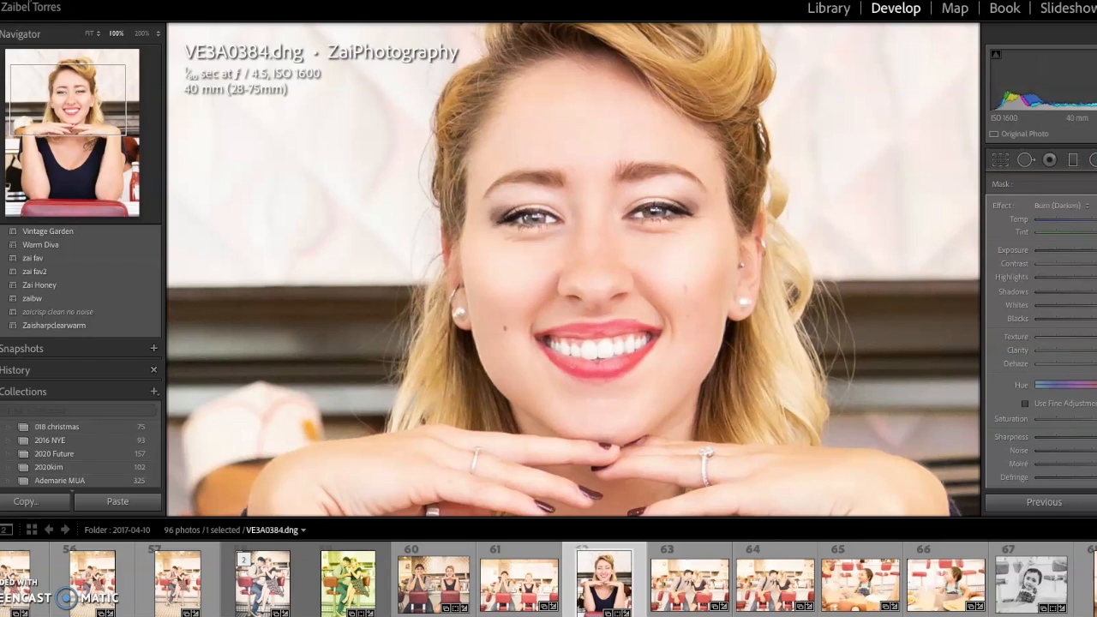
pyautogui.press('k')
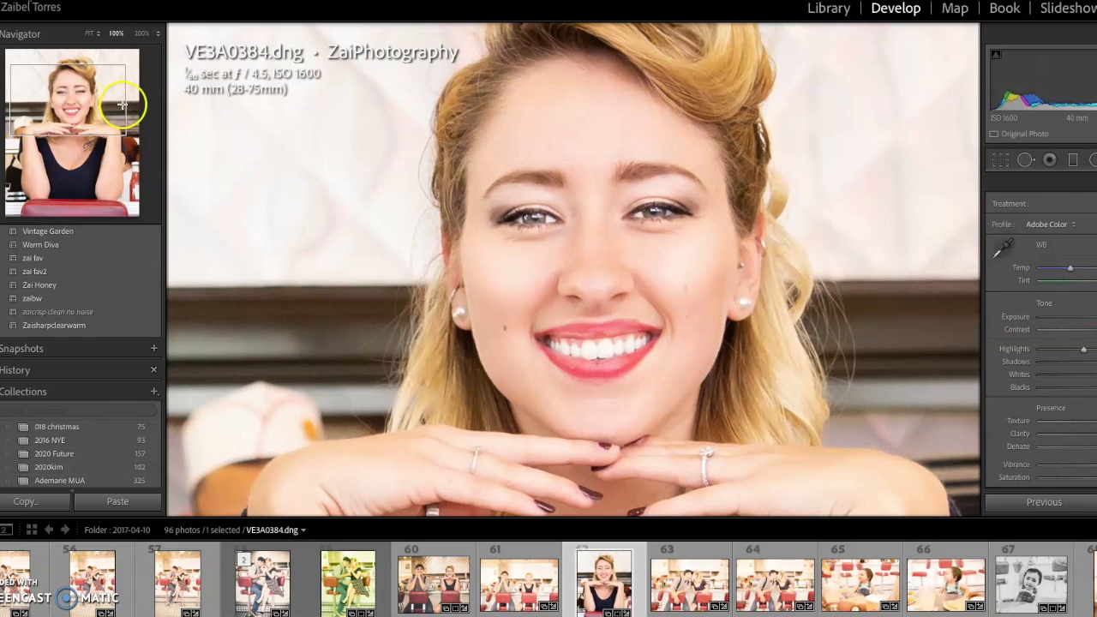
# Step: Start a new adjustment brush with the Exposure effect and adjust its Clarity on the fitted full portrait
pyautogui.click(89, 33)
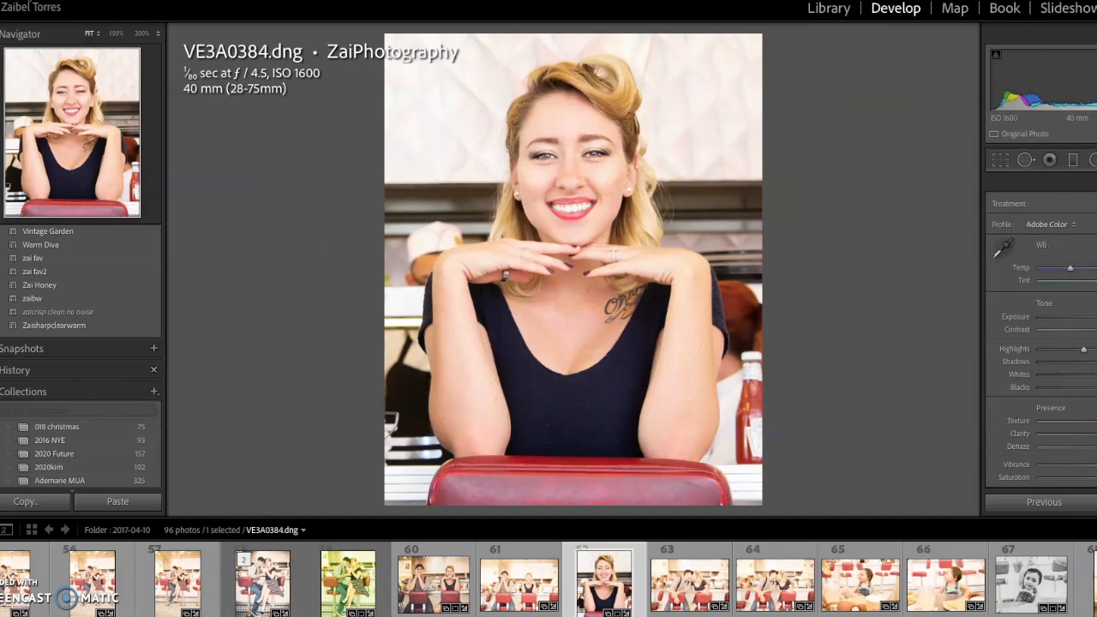
pyautogui.click(1096, 160)
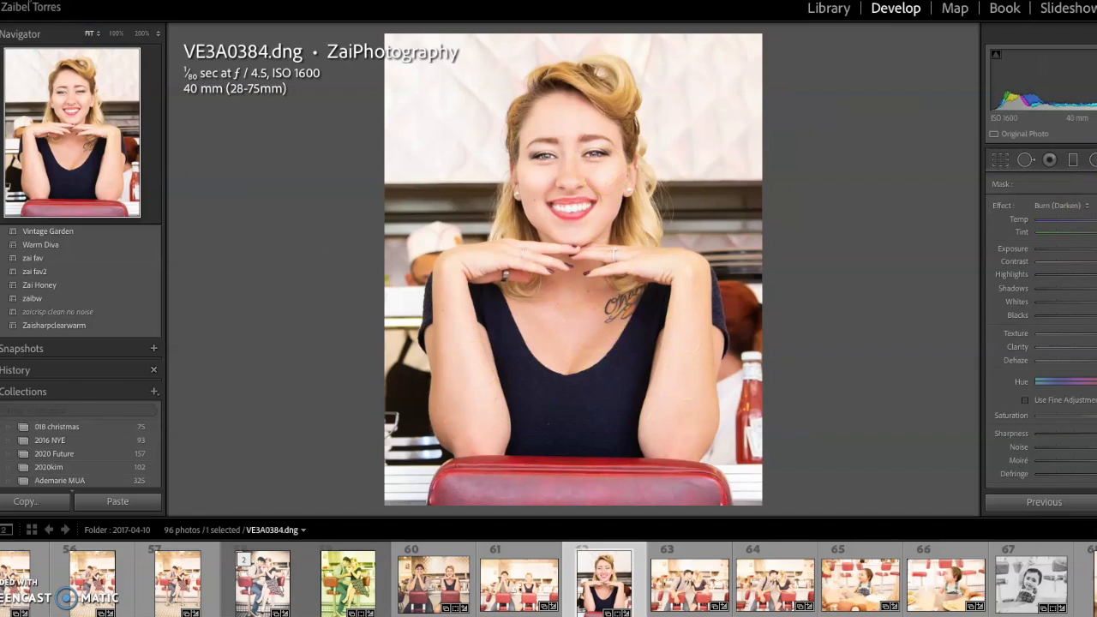
pyautogui.click(1096, 160)
pyautogui.click(1096, 160)
pyautogui.click(1070, 204)
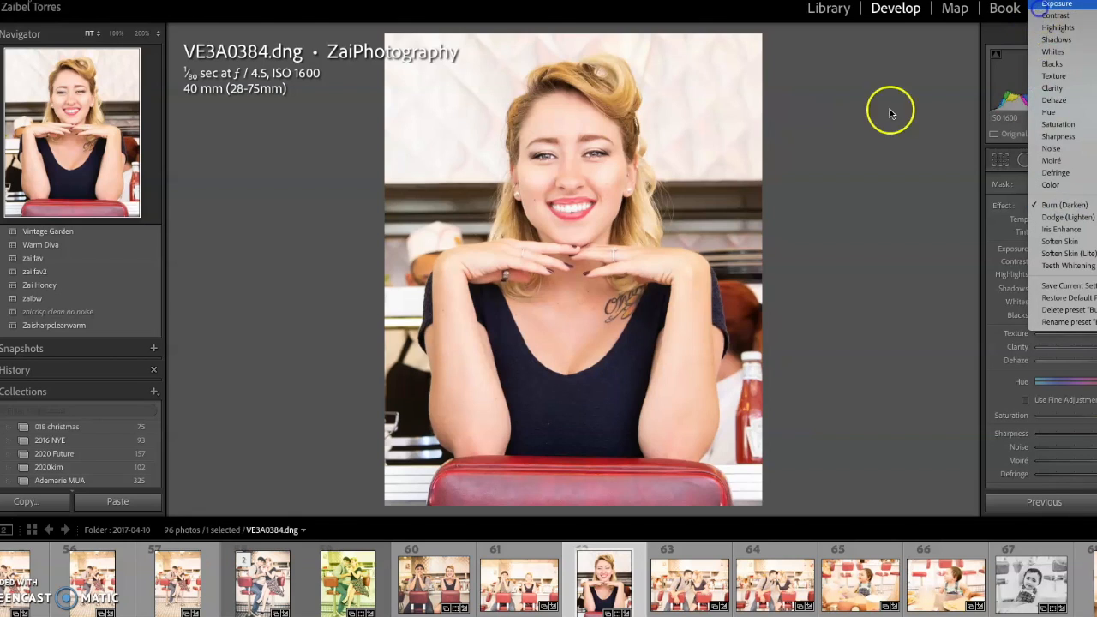
pyautogui.click(1056, 4)
pyautogui.moveTo(1095, 347); pyautogui.dragTo(1093, 346)
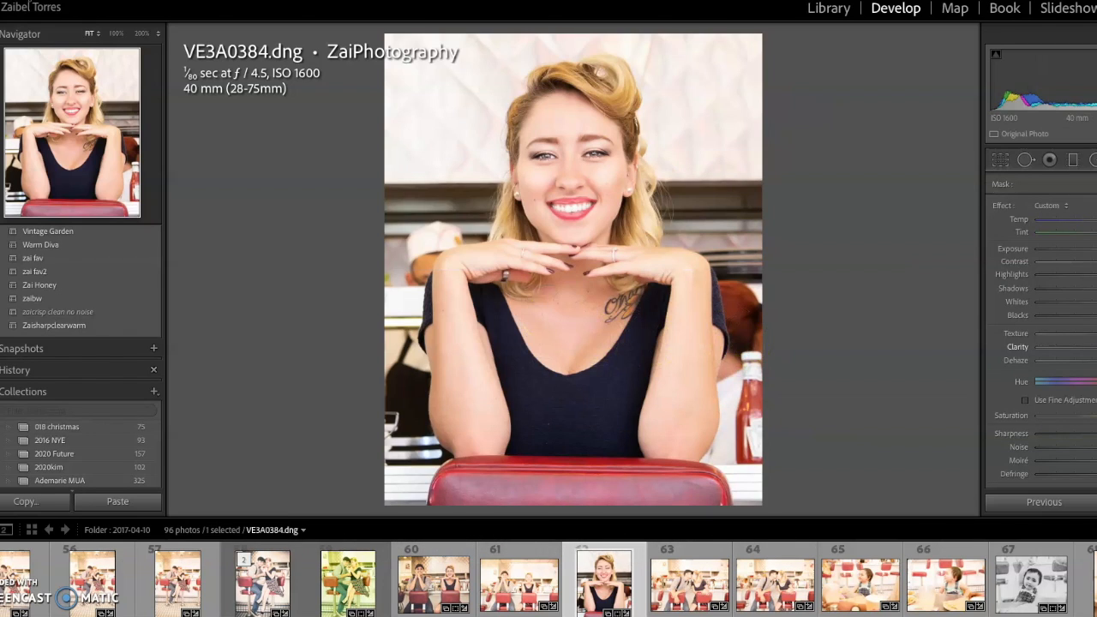
# Step: Brush the custom adjustment over the skin of the woman's chest and both arms
pyautogui.moveTo(568, 326)
pyautogui.mouseDown()
pyautogui.moveTo(594, 319)
pyautogui.moveTo(533, 309)
pyautogui.moveTo(562, 351)
pyautogui.mouseUp()
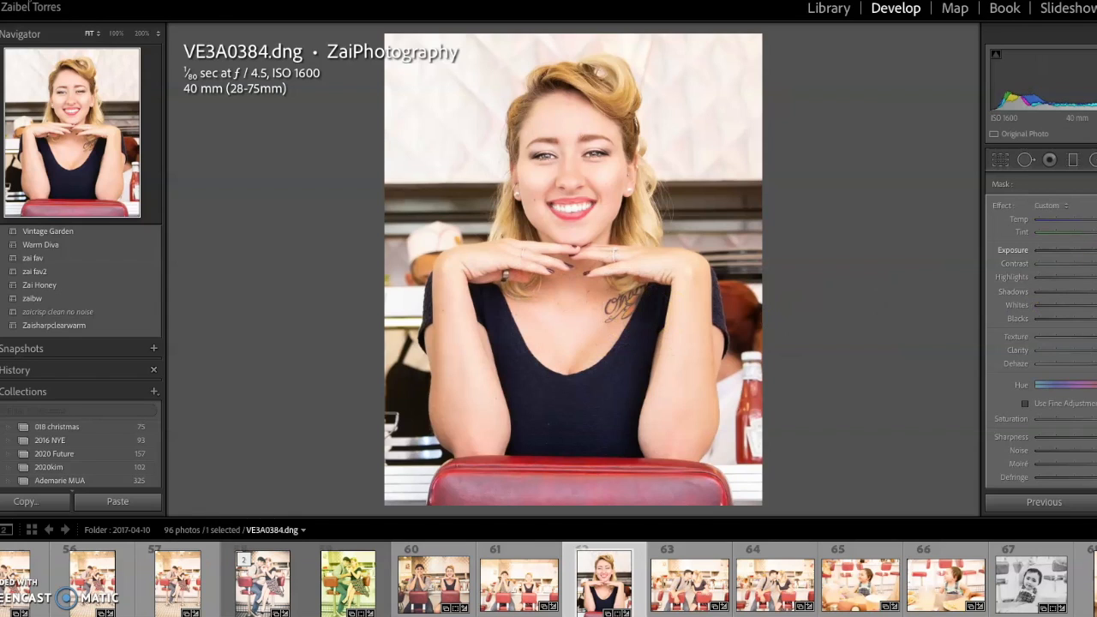
pyautogui.moveTo(564, 314)
pyautogui.mouseDown()
pyautogui.moveTo(526, 294)
pyautogui.moveTo(450, 311)
pyautogui.moveTo(453, 369)
pyautogui.mouseUp()
pyautogui.click(708, 328)
pyautogui.moveTo(709, 326)
pyautogui.mouseDown()
pyautogui.moveTo(699, 287)
pyautogui.moveTo(693, 428)
pyautogui.mouseUp()
pyautogui.moveTo(568, 292)
pyautogui.mouseDown()
pyautogui.moveTo(571, 282)
pyautogui.moveTo(578, 302)
pyautogui.moveTo(612, 323)
pyautogui.mouseUp()
pyautogui.moveTo(588, 361)
pyautogui.mouseDown()
pyautogui.moveTo(595, 350)
pyautogui.moveTo(504, 326)
pyautogui.moveTo(506, 294)
pyautogui.moveTo(550, 319)
pyautogui.mouseUp()
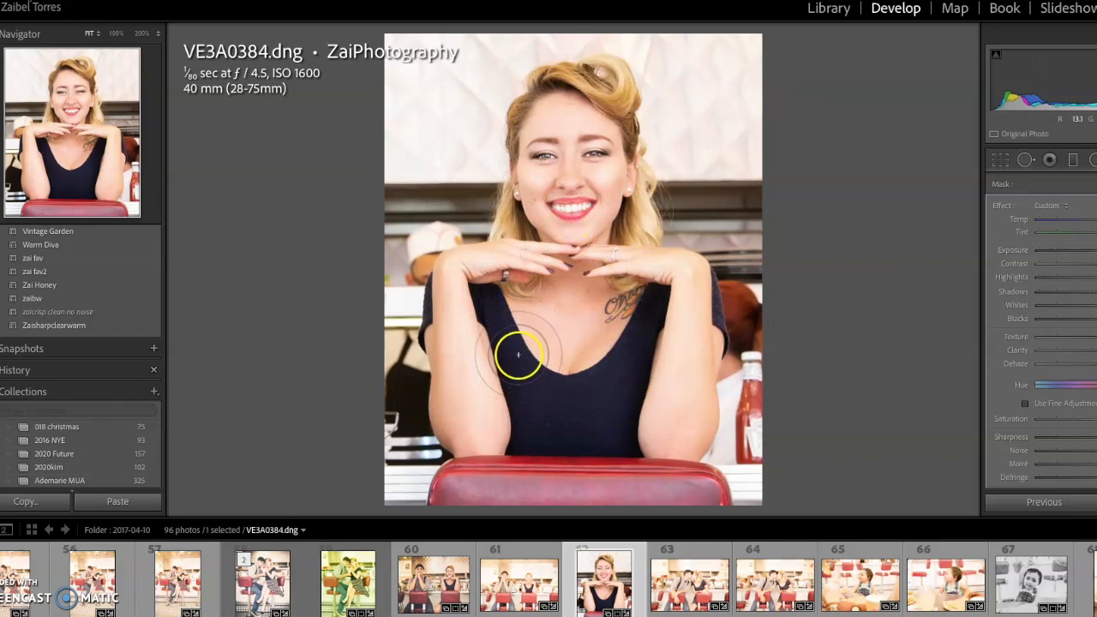
pyautogui.moveTo(695, 157)
pyautogui.mouseDown()
pyautogui.moveTo(679, 281)
pyautogui.moveTo(674, 271)
pyautogui.moveTo(692, 299)
pyautogui.mouseUp()
pyautogui.moveTo(692, 419); pyautogui.dragTo(689, 432)
pyautogui.moveTo(556, 416)
pyautogui.mouseDown()
pyautogui.moveTo(443, 330)
pyautogui.moveTo(560, 285)
pyautogui.moveTo(549, 257)
pyautogui.moveTo(605, 296)
pyautogui.mouseUp()
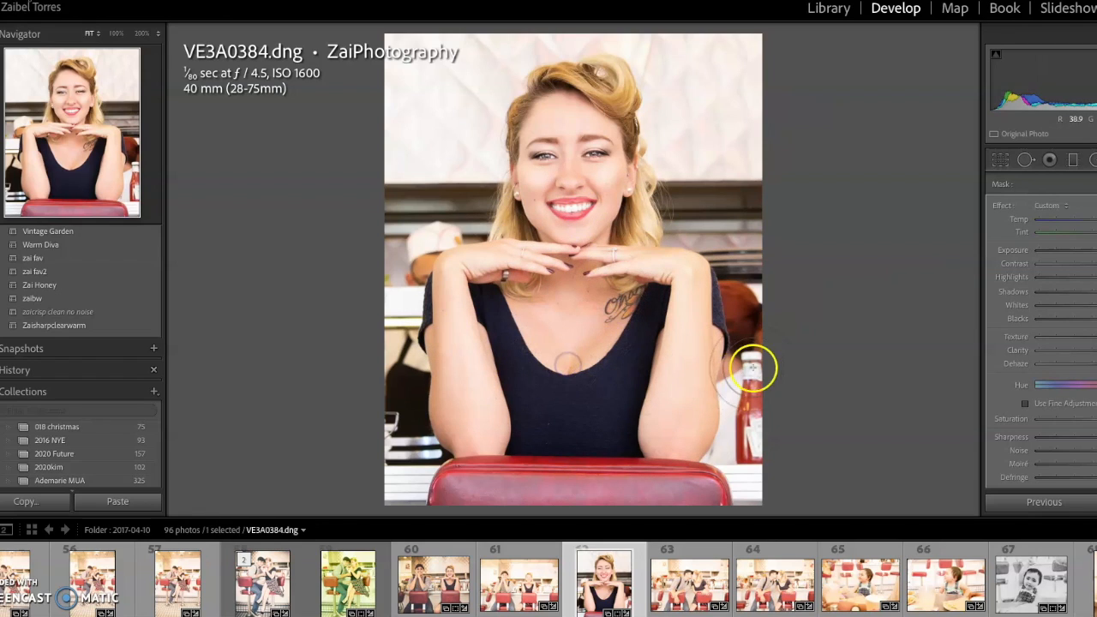
# Step: Close the adjustment brush and retouch the fingernail beneath the chin with Spot Removal, sampling from another dark polished nail on that hand
pyautogui.click(994, 165)
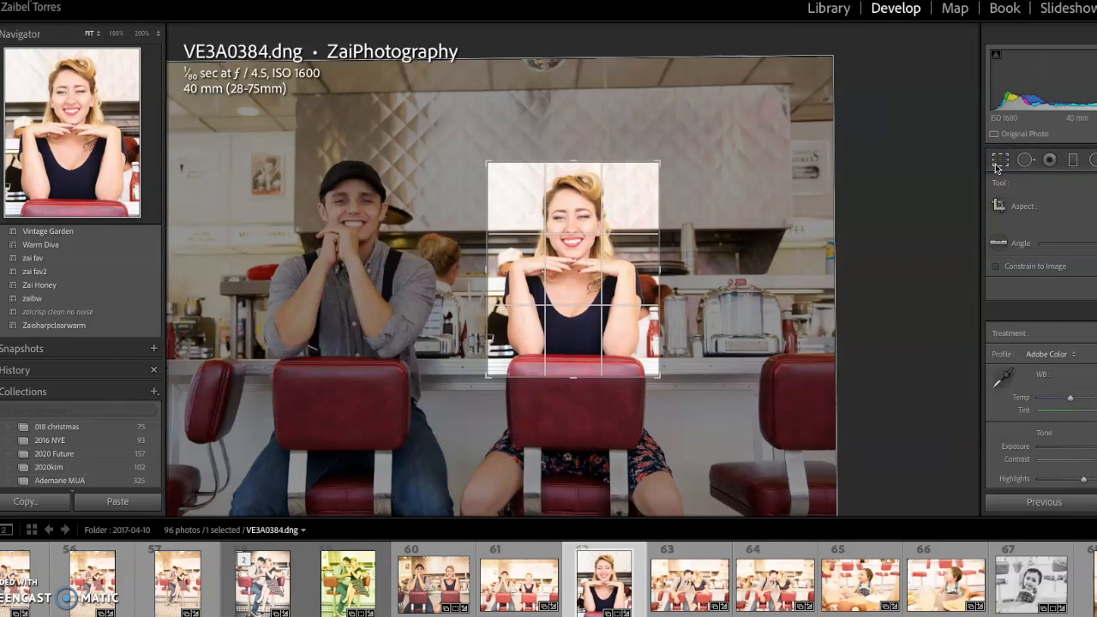
pyautogui.click(998, 161)
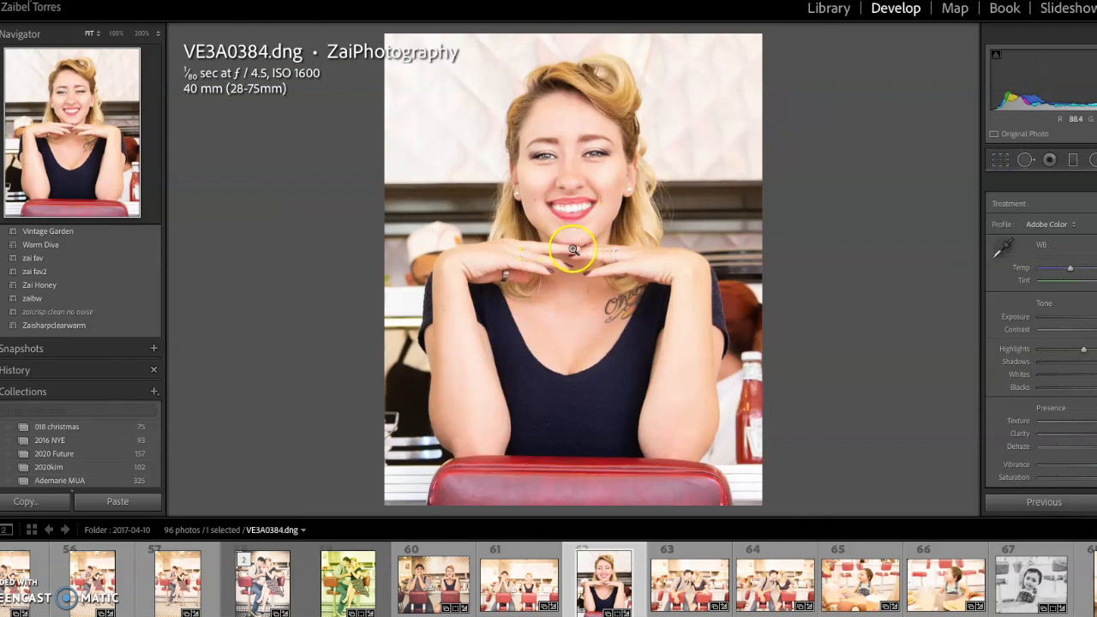
pyautogui.click(571, 247)
pyautogui.click(588, 242)
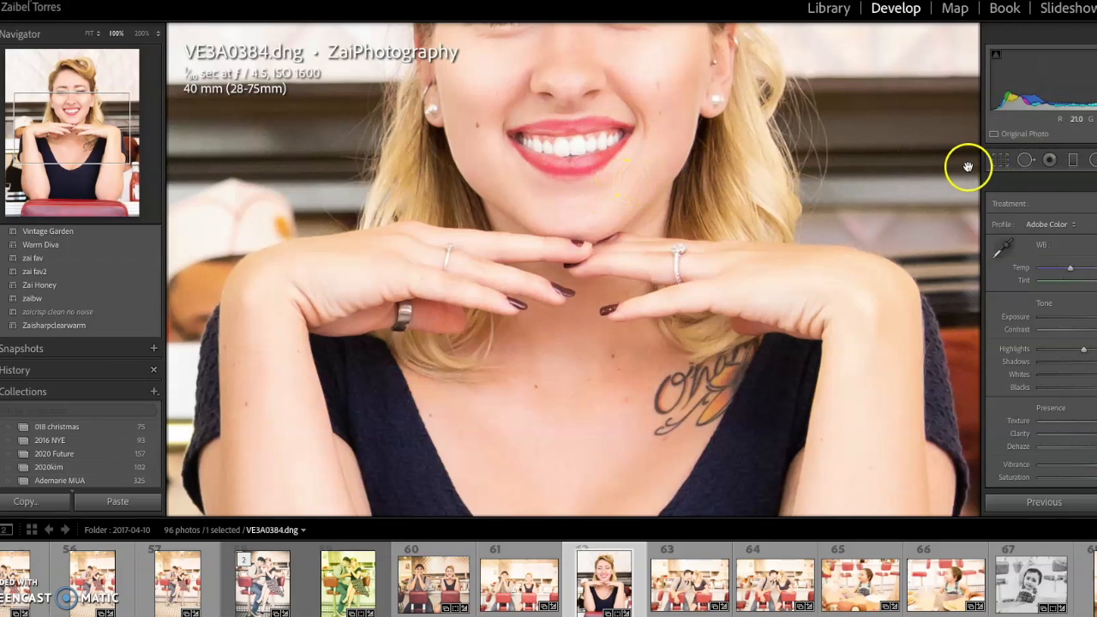
pyautogui.click(1025, 159)
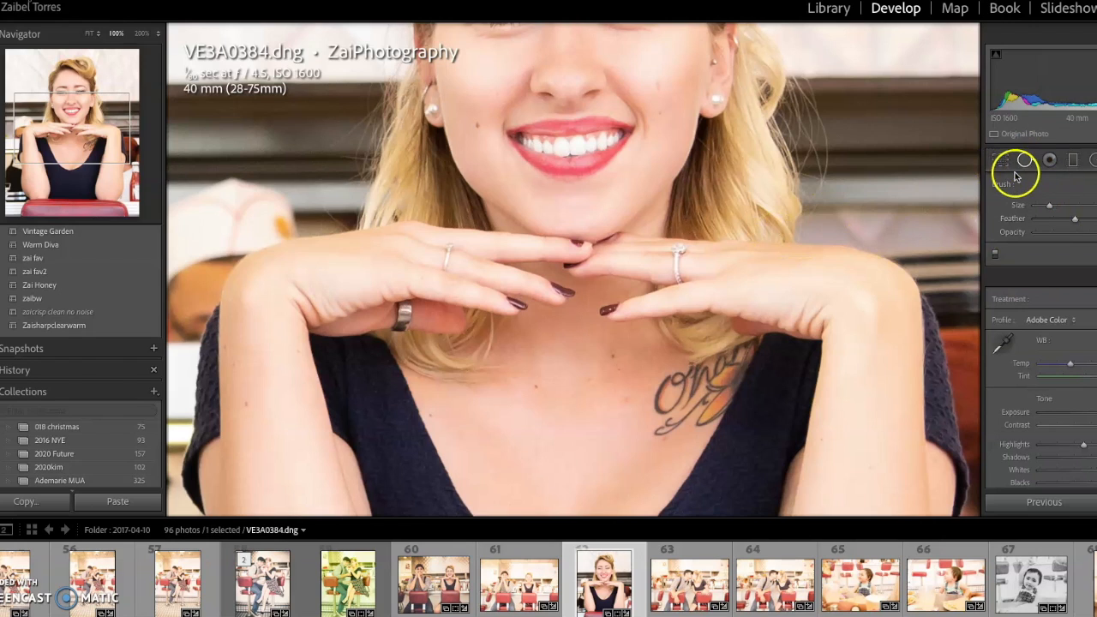
pyautogui.scroll(5, 593, 247)
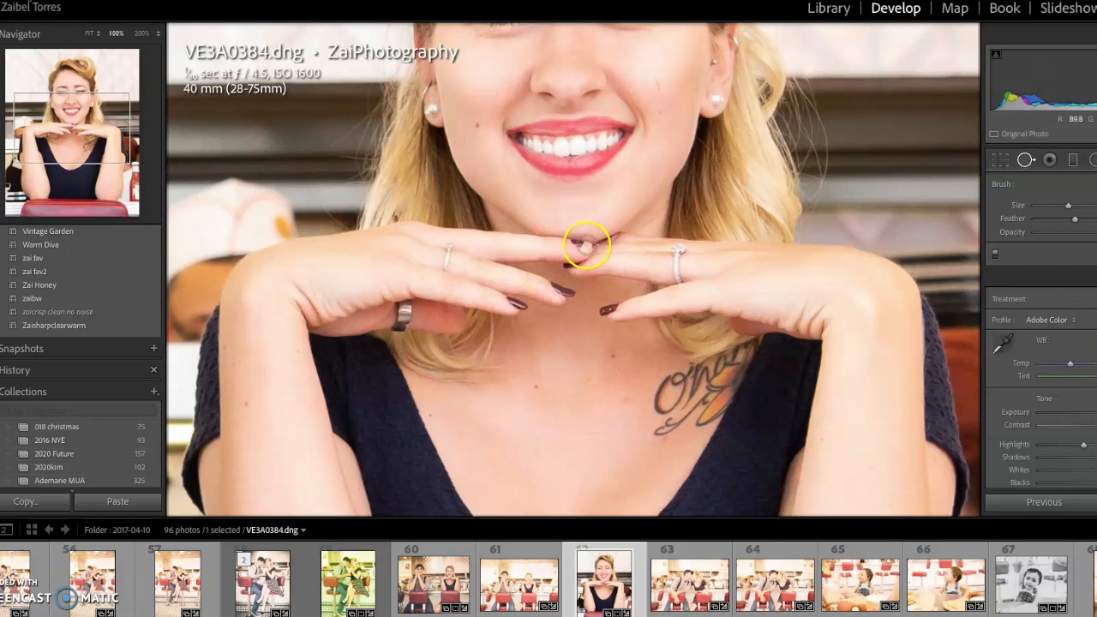
pyautogui.click(585, 246)
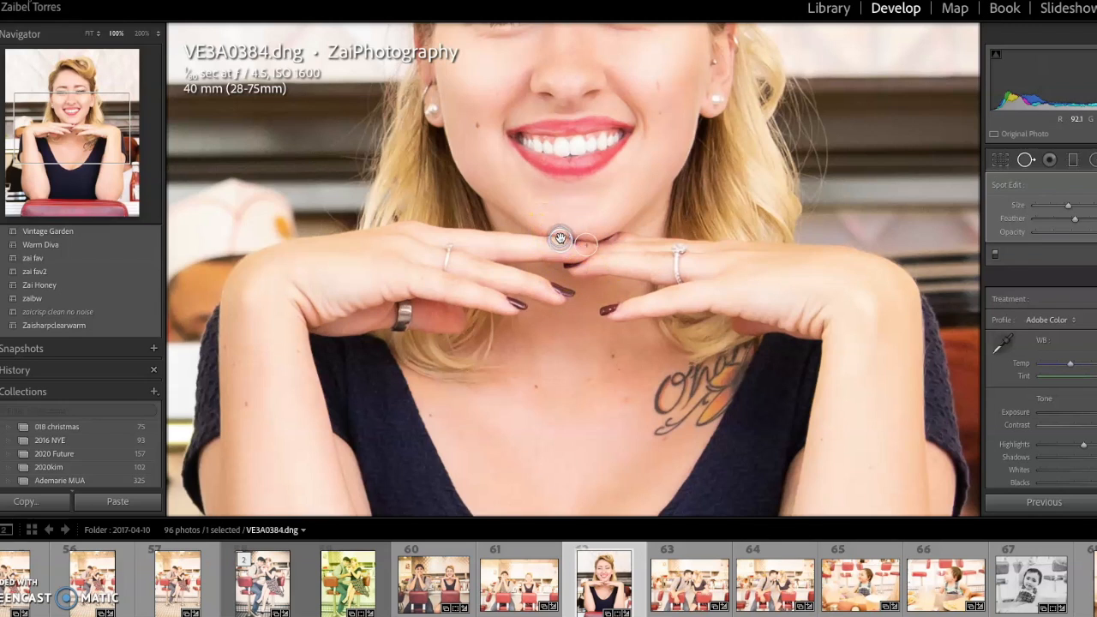
pyautogui.moveTo(558, 240); pyautogui.dragTo(562, 287)
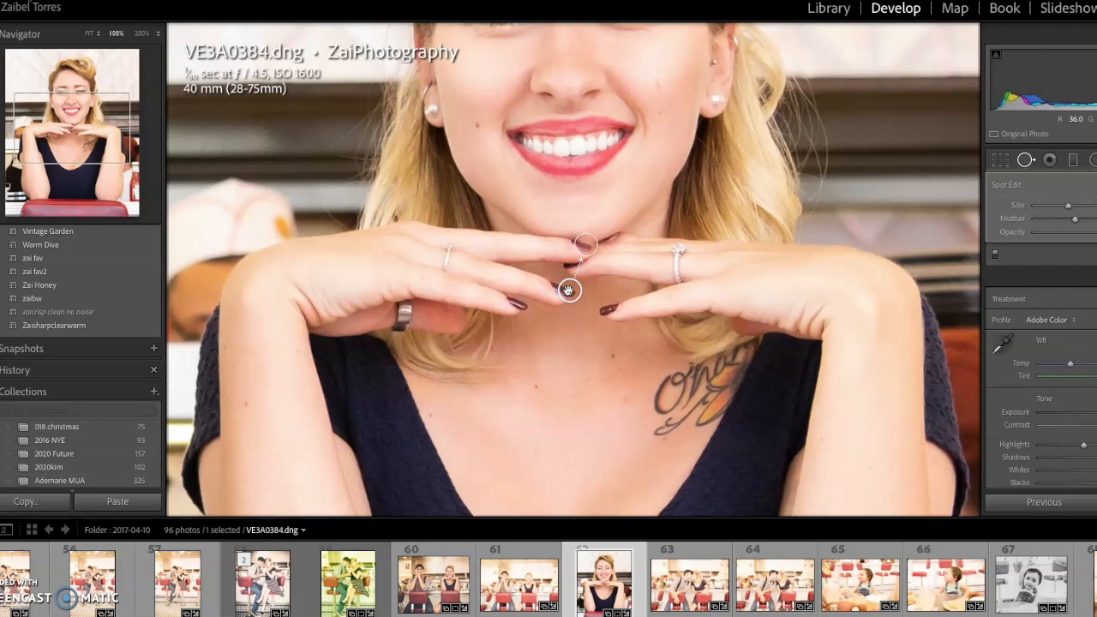
# Step: Fine-tune the placement of the fingernail's healing spot and its source nail, and close Spot Removal
pyautogui.click(589, 248)
pyautogui.click(568, 290)
pyautogui.click(586, 243)
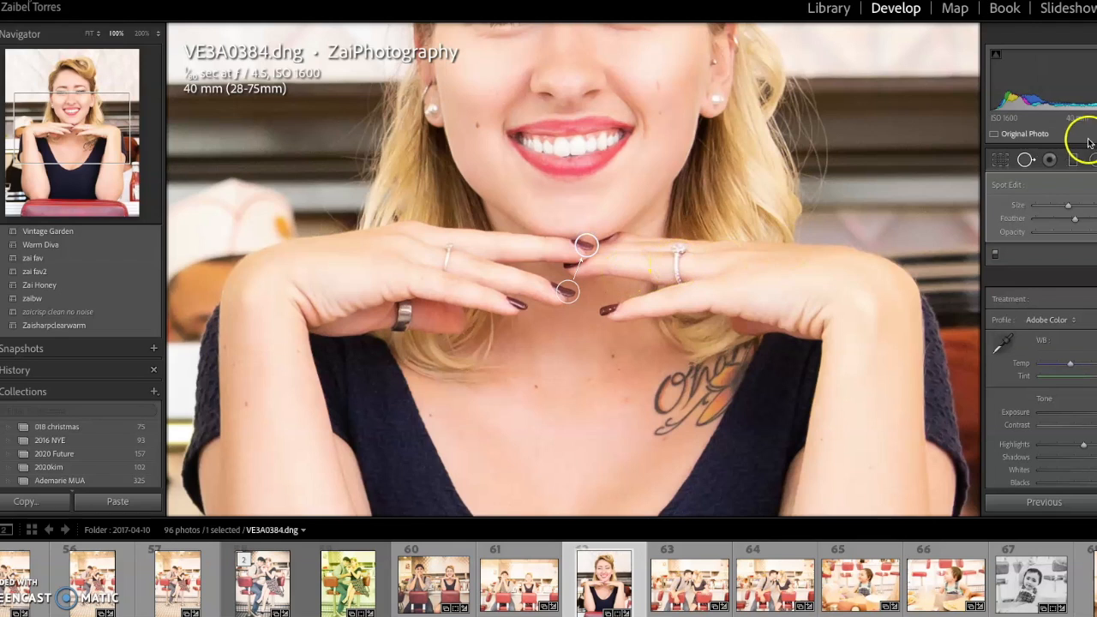
pyautogui.click(1026, 161)
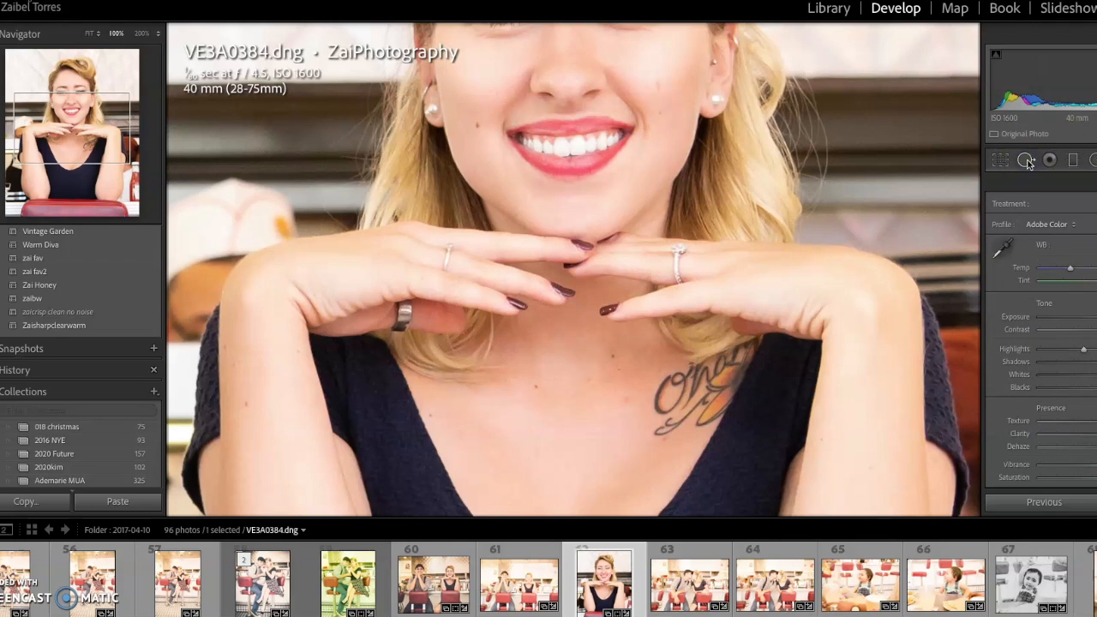
pyautogui.click(1026, 161)
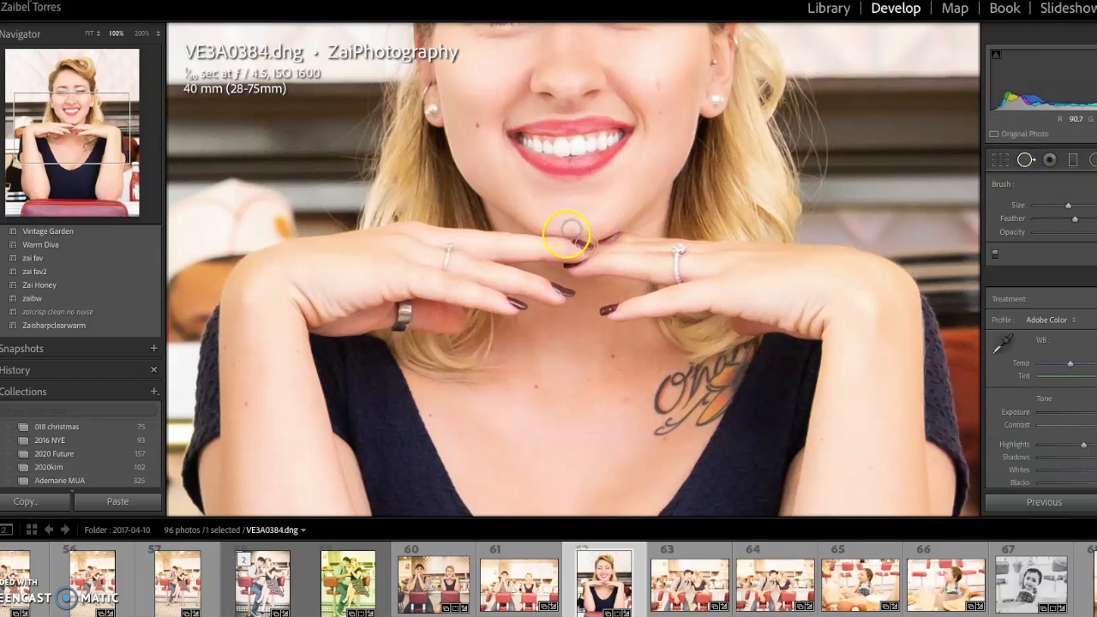
pyautogui.click(593, 241)
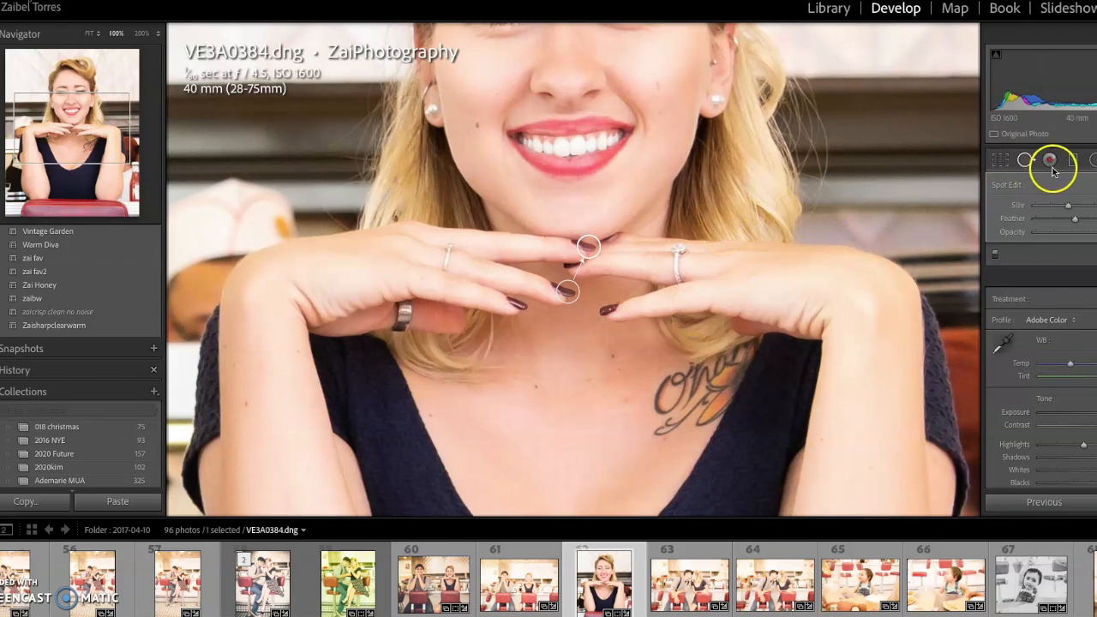
pyautogui.click(566, 293)
pyautogui.moveTo(565, 293); pyautogui.dragTo(564, 294)
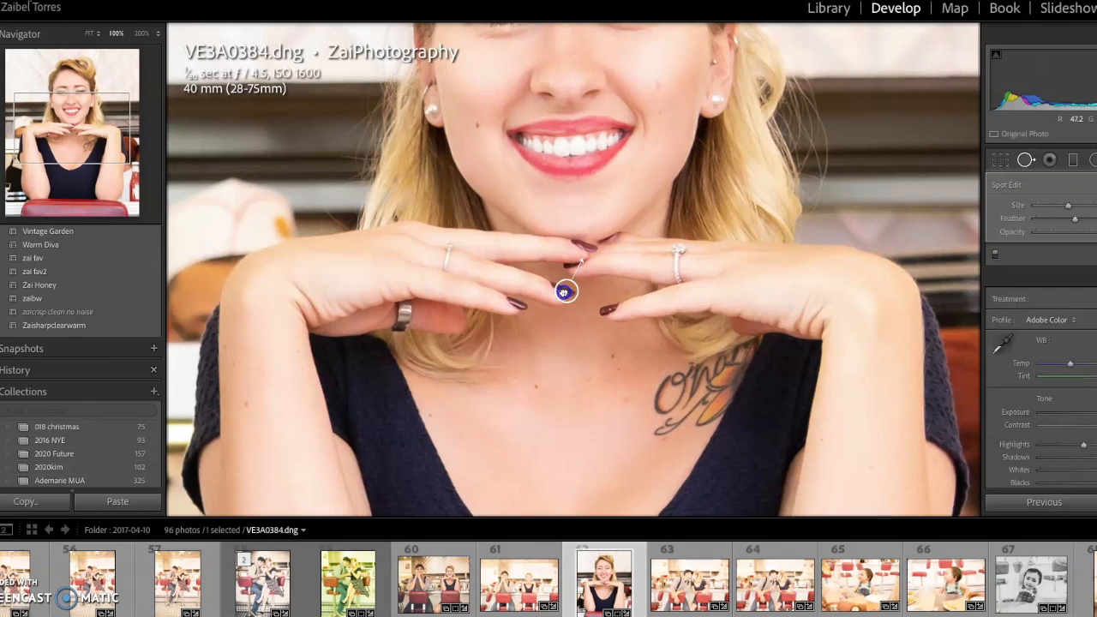
pyautogui.moveTo(591, 245)
pyautogui.mouseDown()
pyautogui.moveTo(608, 252)
pyautogui.moveTo(588, 247)
pyautogui.mouseUp()
pyautogui.click(1024, 160)
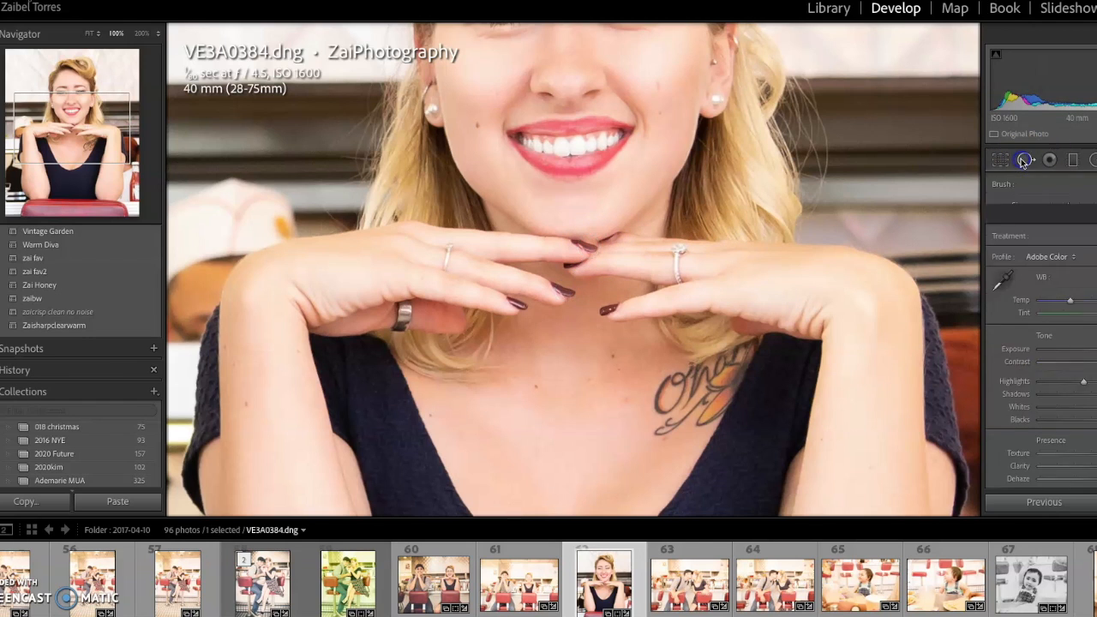
# Step: Reopen Spot Removal and reselect the healing spot on the fingernail beneath the chin to recentre it
pyautogui.click(591, 237)
pyautogui.click(568, 252)
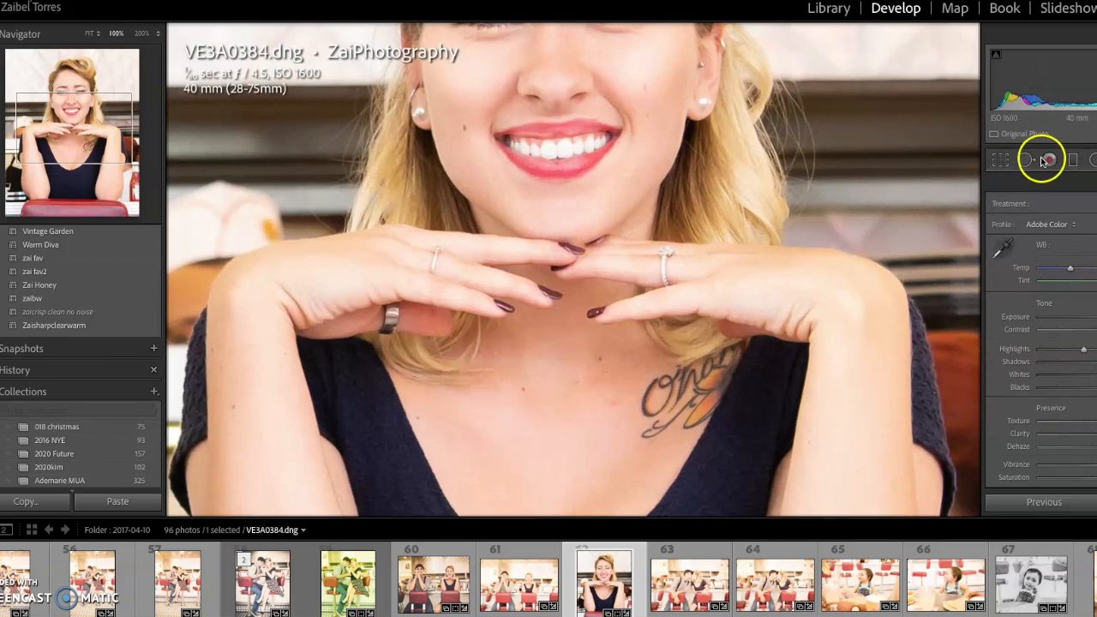
pyautogui.click(1096, 160)
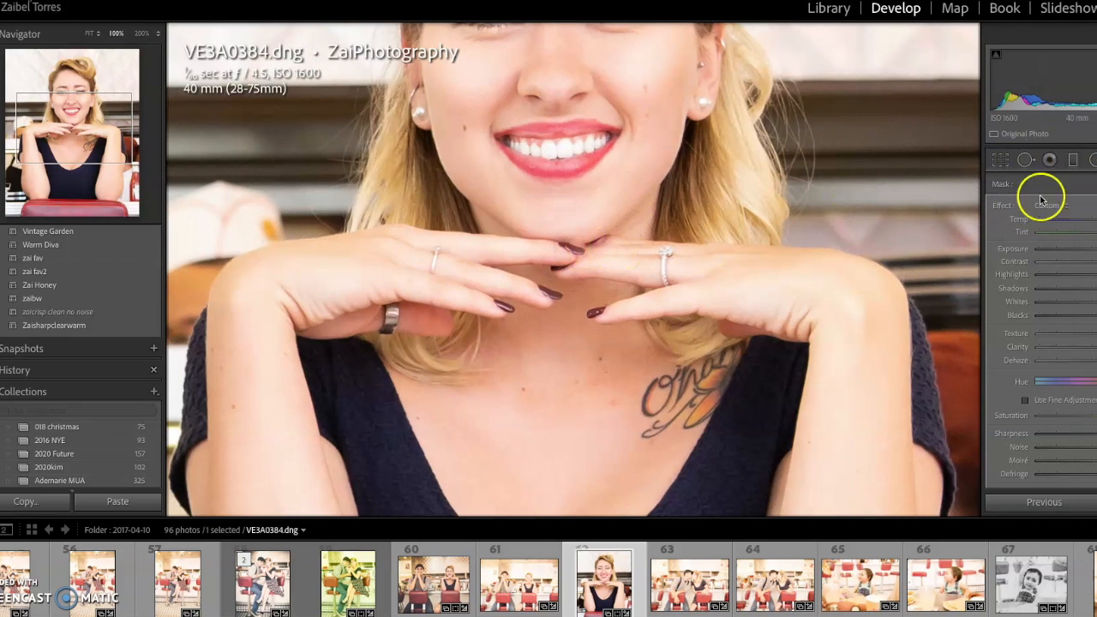
pyautogui.click(1024, 160)
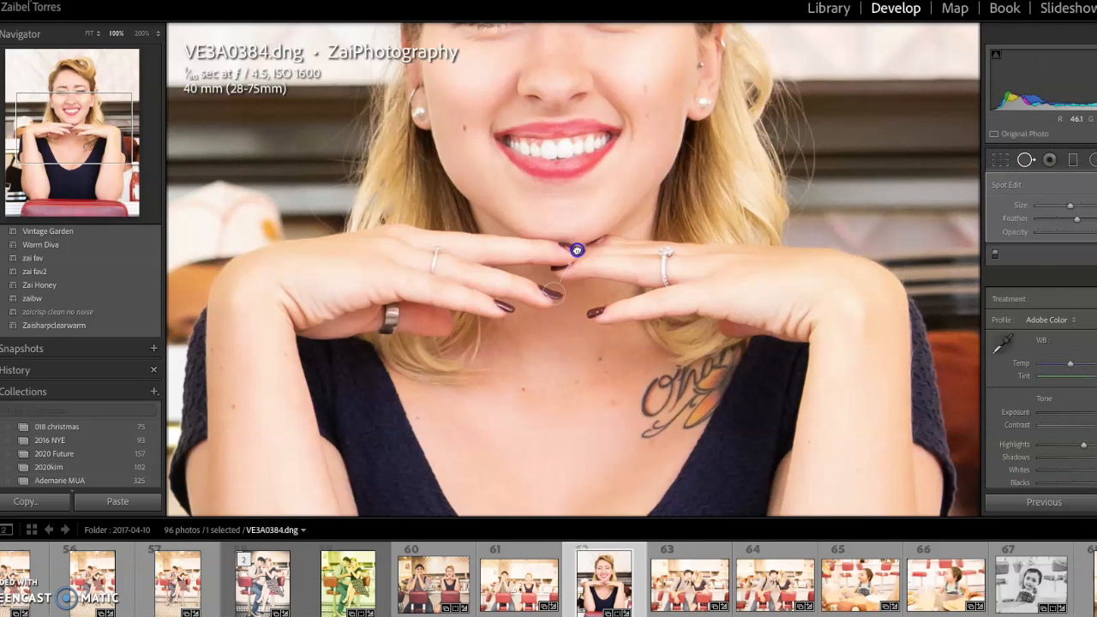
pyautogui.click(575, 249)
# Step: Start a new adjustment brush with the Soften Skin (Lite) preset, brush the edge of the lips, and close the brush
pyautogui.press('k')
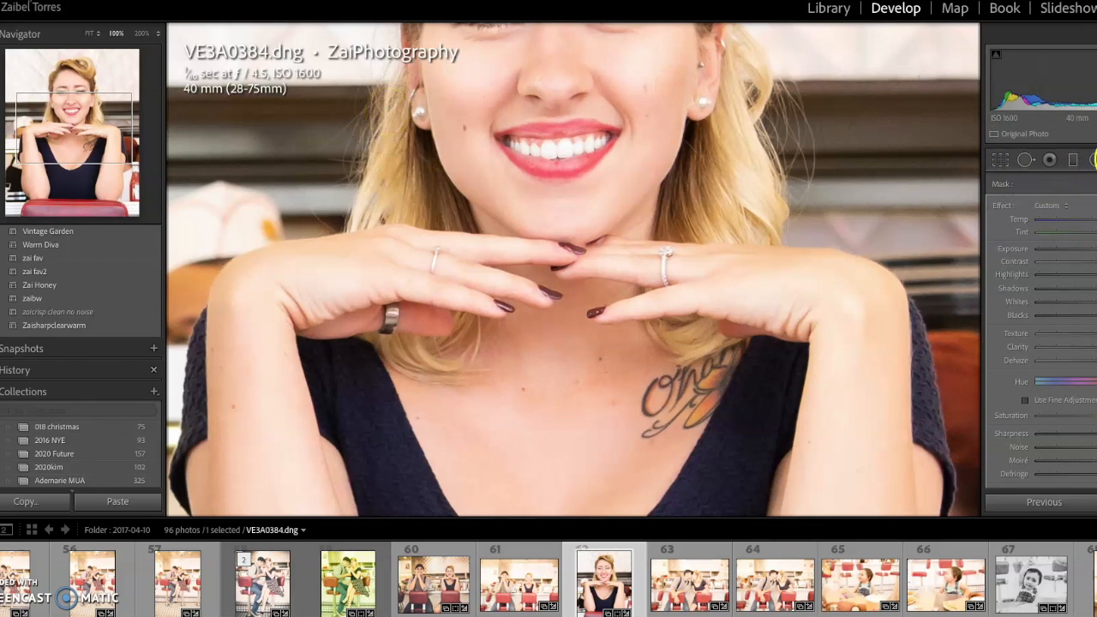
pyautogui.click(1093, 159)
pyautogui.click(1054, 210)
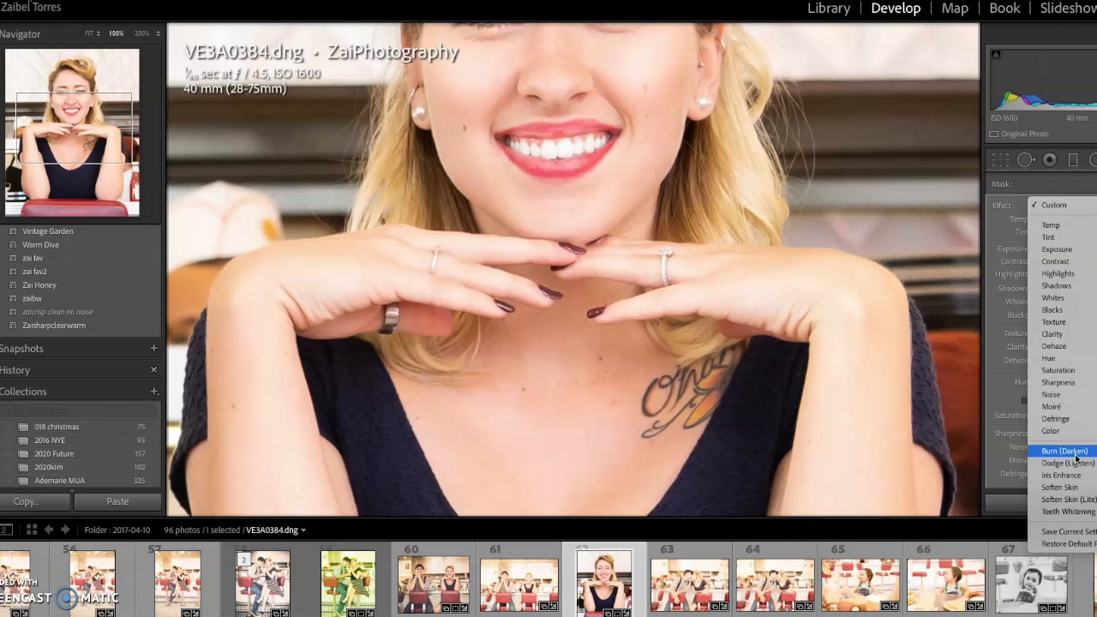
pyautogui.click(1071, 499)
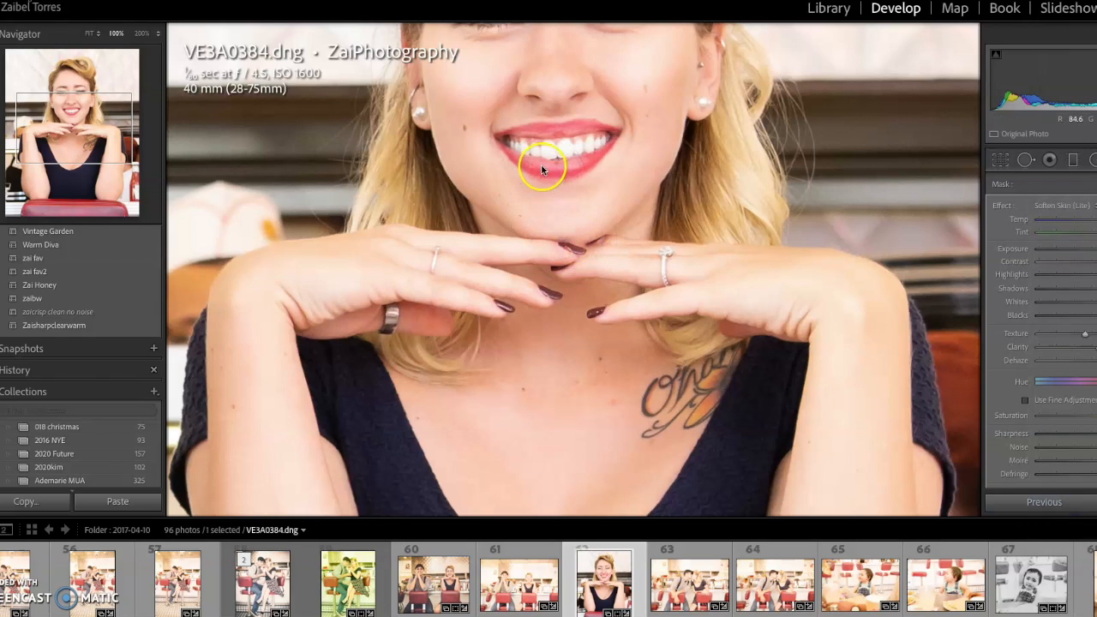
pyautogui.moveTo(517, 162)
pyautogui.mouseDown()
pyautogui.moveTo(583, 165)
pyautogui.moveTo(605, 150)
pyautogui.moveTo(559, 164)
pyautogui.moveTo(504, 162)
pyautogui.moveTo(513, 150)
pyautogui.mouseUp()
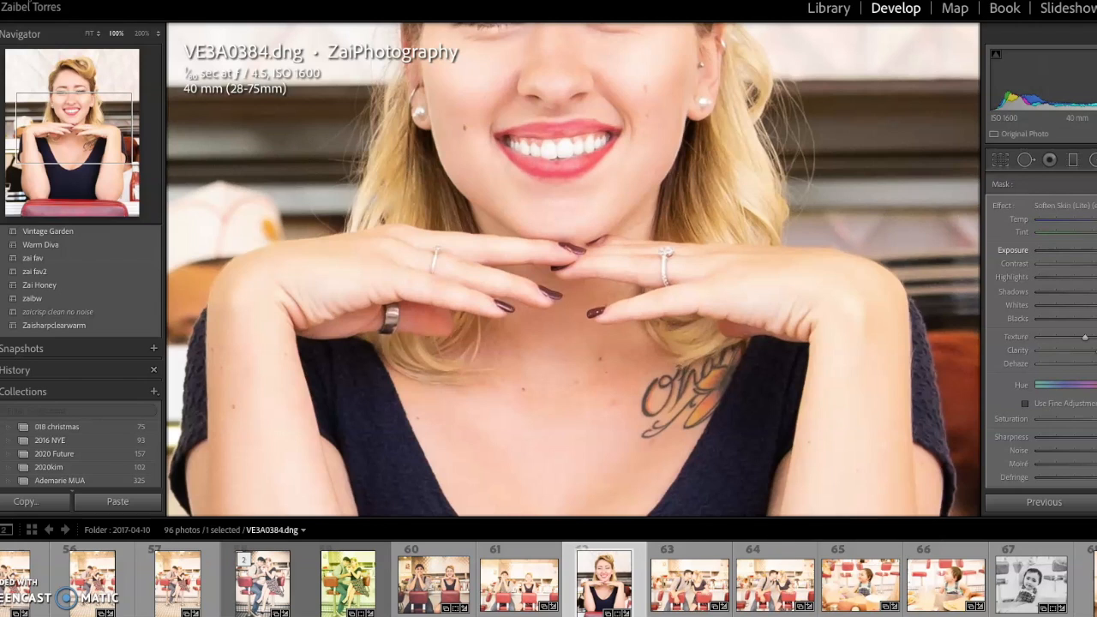
pyautogui.click(1094, 163)
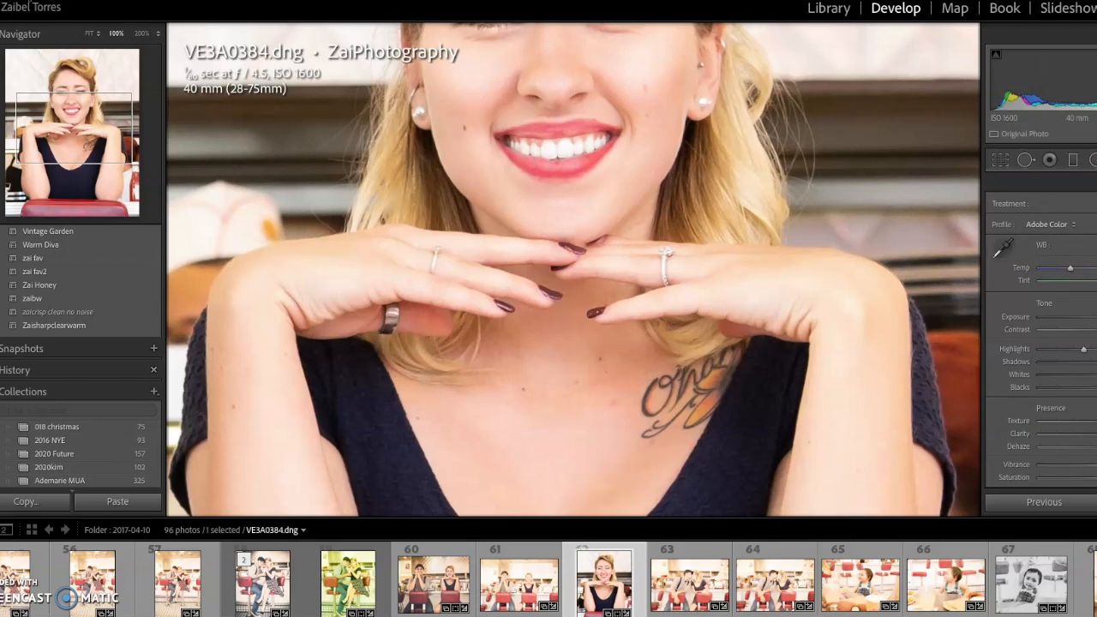
# Step: Adjust the Soften Skin (Lite) brush settings, paint over the upper and lower lips, and close the brush
pyautogui.press('k')
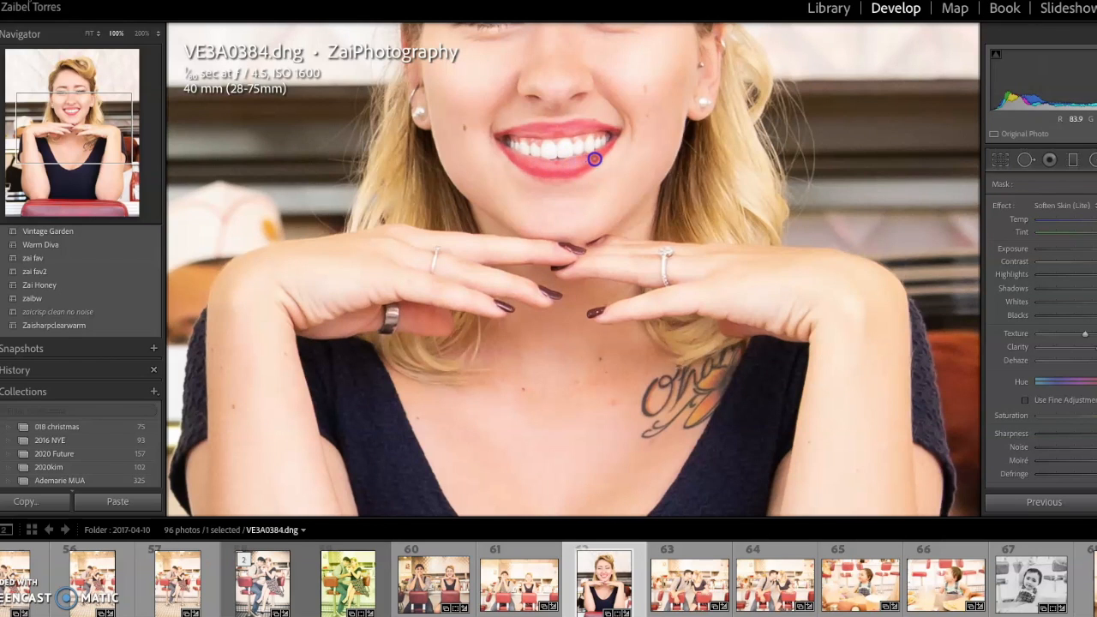
pyautogui.click(1091, 238)
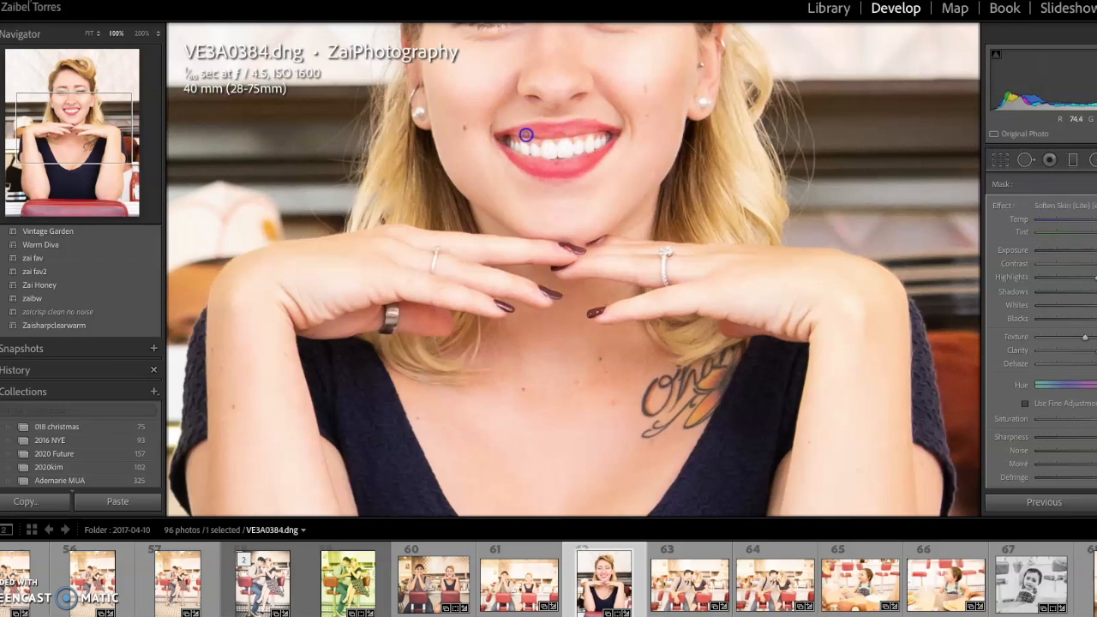
pyautogui.moveTo(517, 134); pyautogui.dragTo(591, 131)
pyautogui.click(536, 168)
pyautogui.moveTo(535, 168); pyautogui.dragTo(509, 147)
pyautogui.click(511, 149)
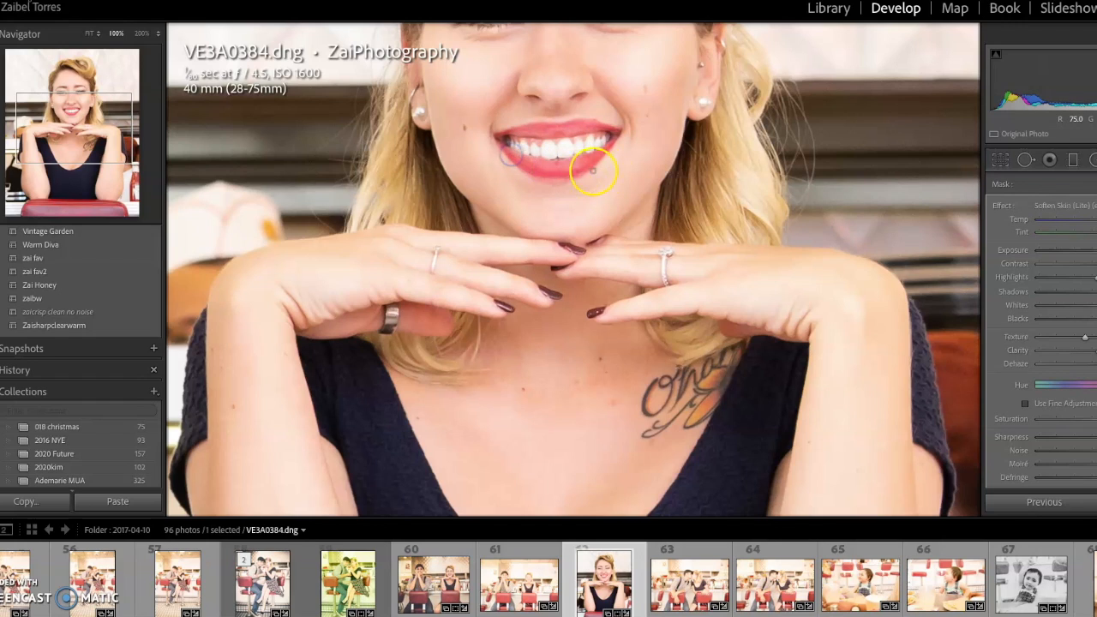
pyautogui.click(563, 166)
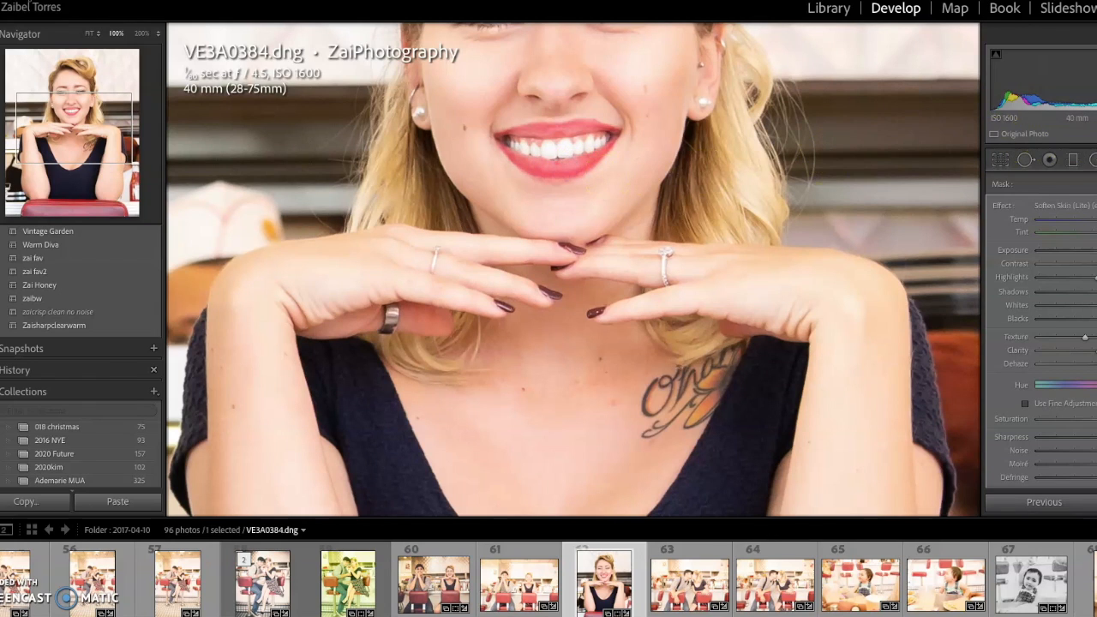
pyautogui.click(1096, 159)
# Step: Brush the upper lip with the Soften Skin preset, raise its Clarity, lower its Texture, and leave the brush with the full portrait fitted
pyautogui.click(1096, 159)
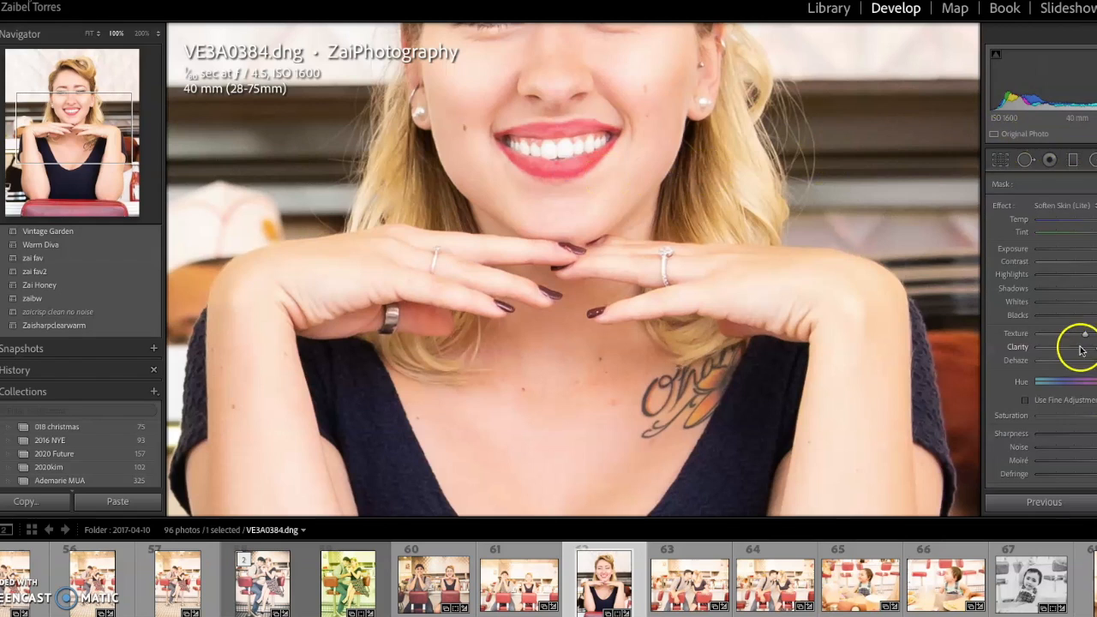
pyautogui.click(1065, 210)
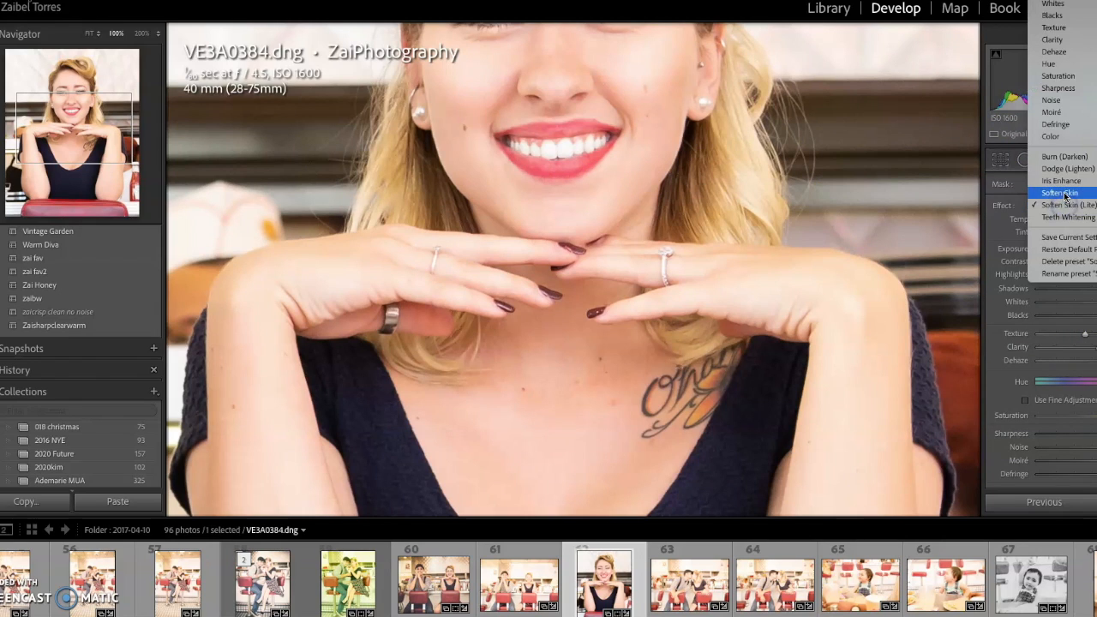
pyautogui.click(1062, 188)
pyautogui.moveTo(547, 132)
pyautogui.mouseDown()
pyautogui.moveTo(516, 132)
pyautogui.moveTo(605, 128)
pyautogui.moveTo(514, 132)
pyautogui.moveTo(514, 156)
pyautogui.moveTo(548, 170)
pyautogui.moveTo(581, 169)
pyautogui.moveTo(607, 149)
pyautogui.moveTo(549, 165)
pyautogui.moveTo(504, 146)
pyautogui.moveTo(560, 171)
pyautogui.moveTo(600, 159)
pyautogui.moveTo(615, 141)
pyautogui.moveTo(576, 126)
pyautogui.moveTo(517, 131)
pyautogui.moveTo(588, 123)
pyautogui.moveTo(529, 129)
pyautogui.mouseUp()
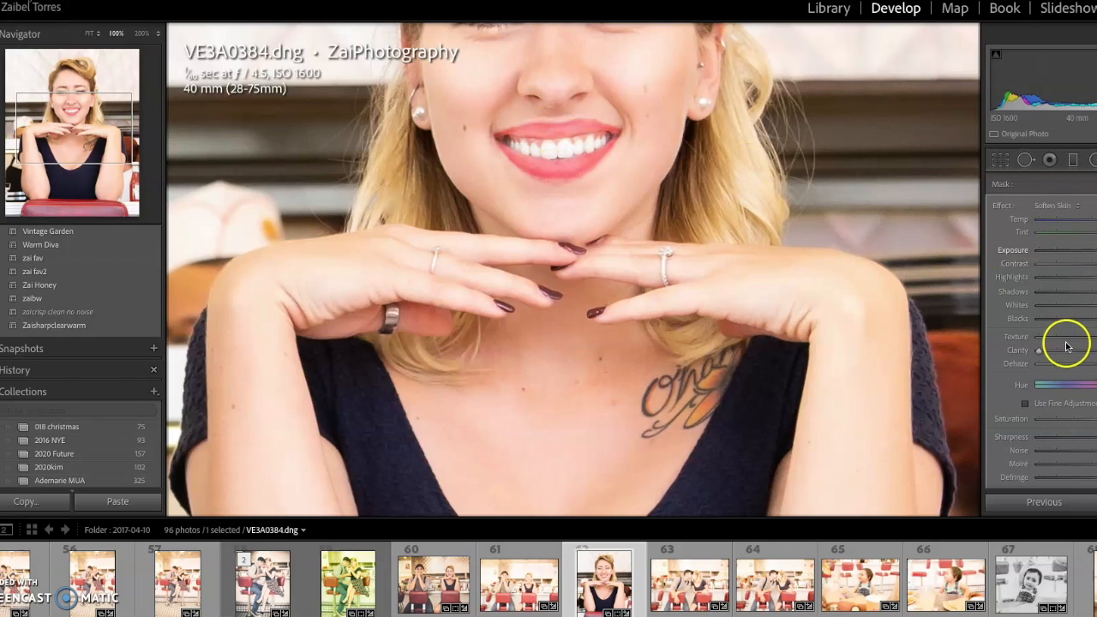
pyautogui.moveTo(1083, 354); pyautogui.dragTo(1095, 336)
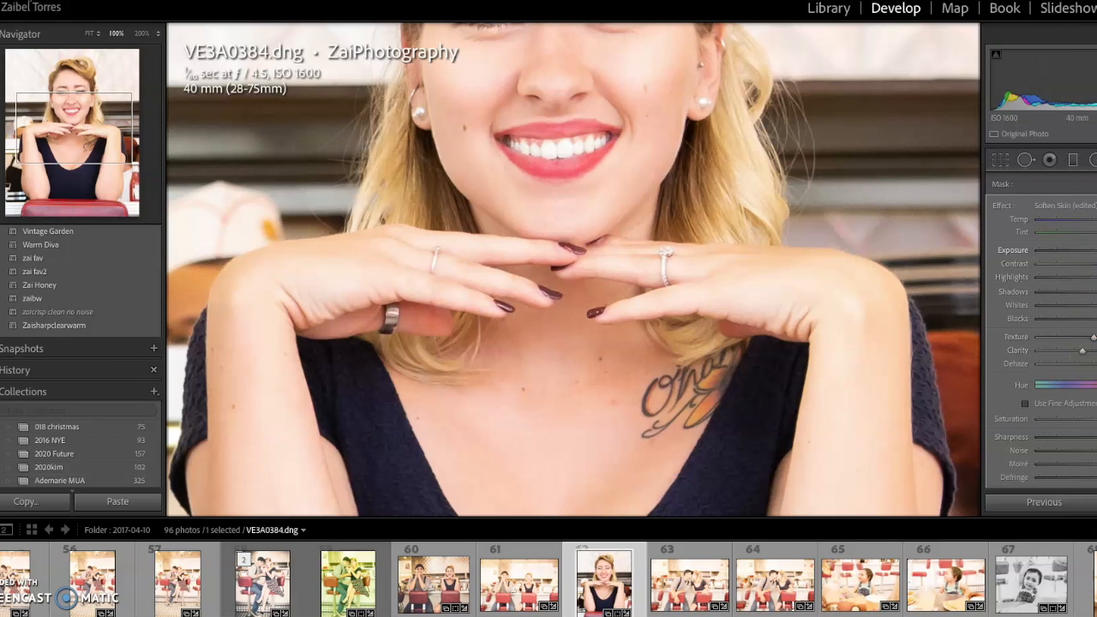
pyautogui.click(92, 35)
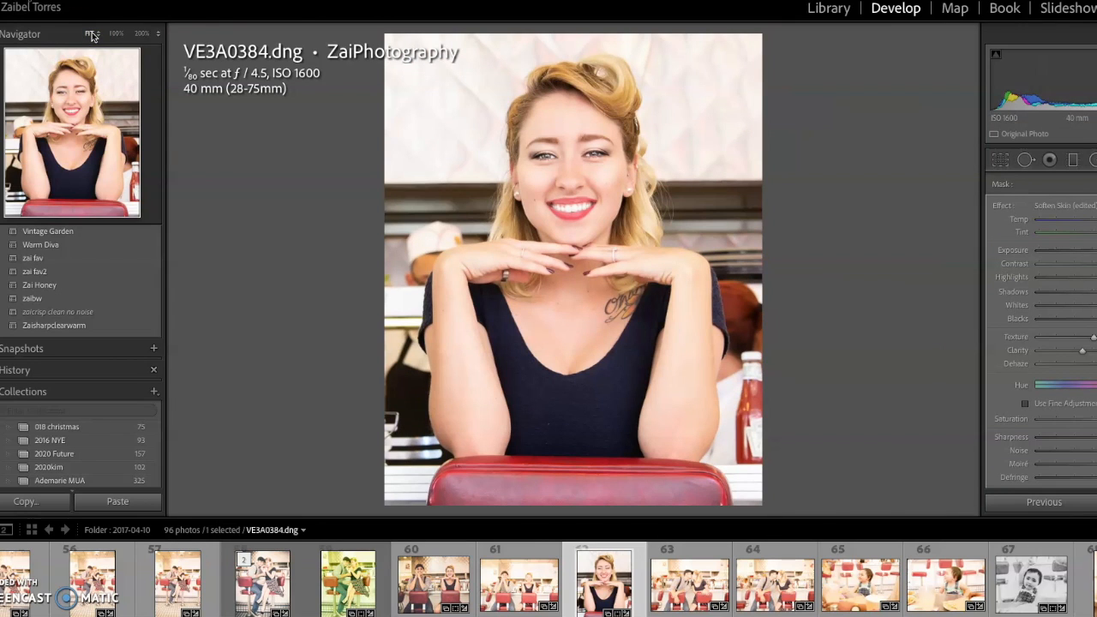
pyautogui.click(1000, 159)
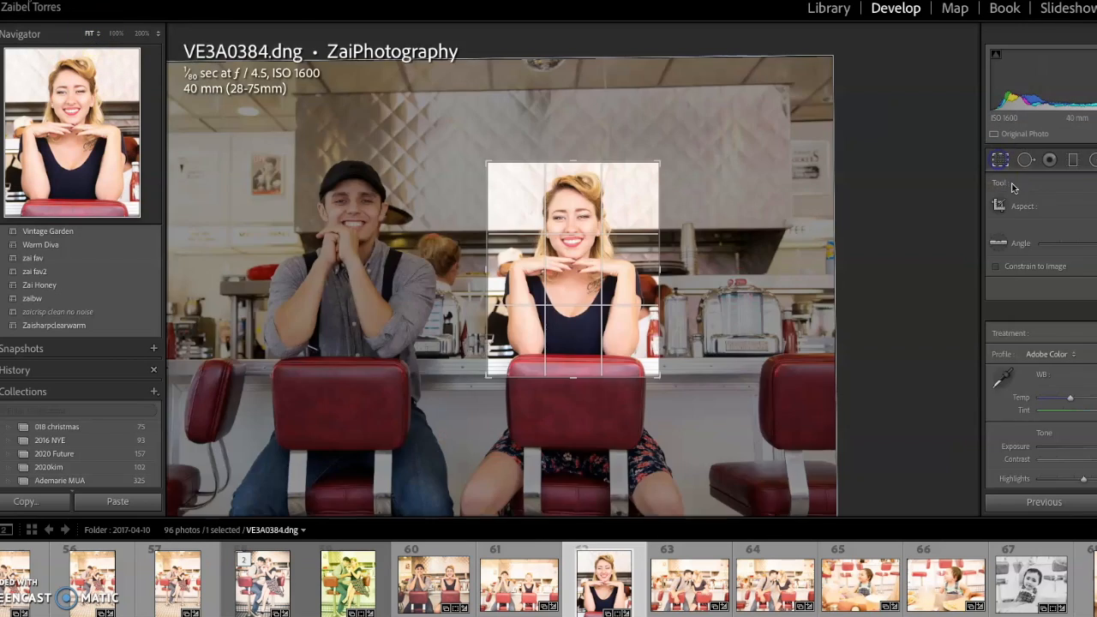
pyautogui.click(1003, 163)
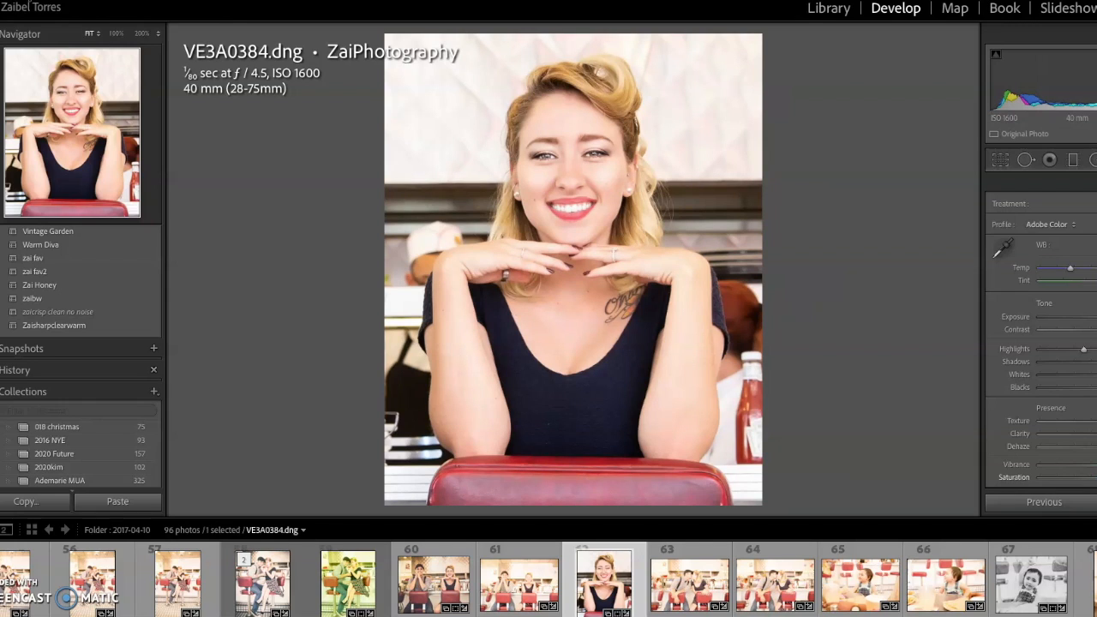
pyautogui.scroll(-10, 1040, 343)
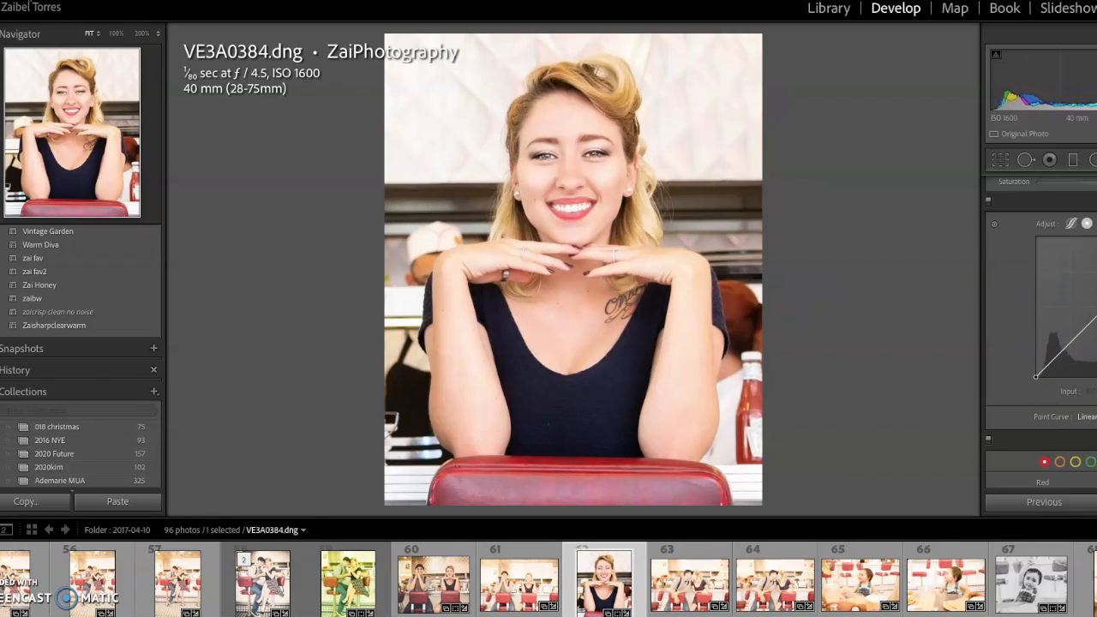
pyautogui.scroll(-1, 1040, 342)
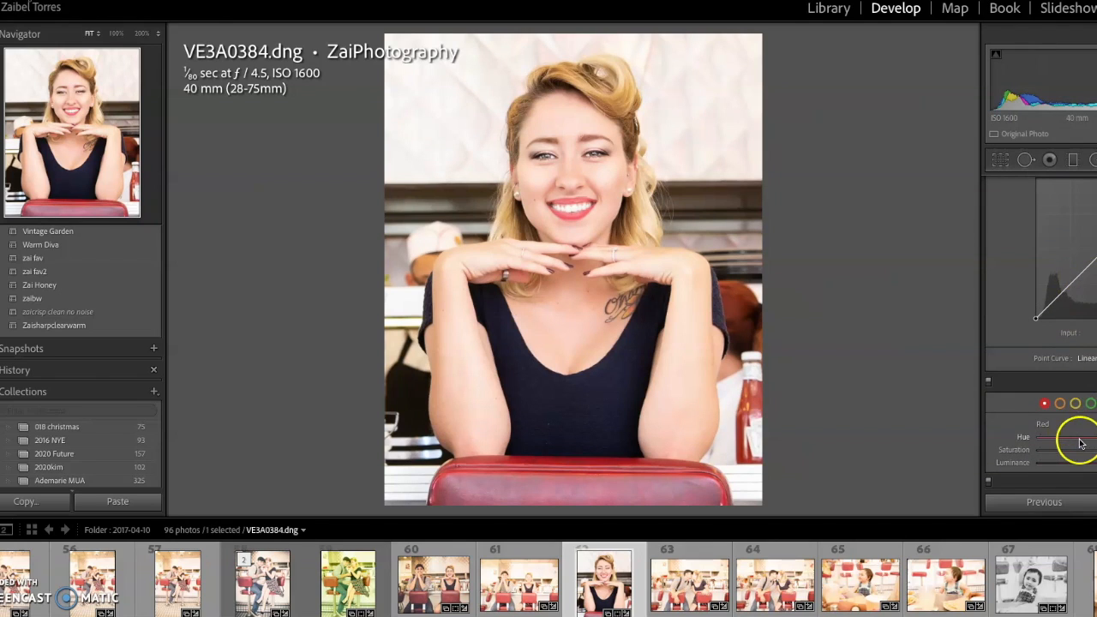
pyautogui.scroll(-5, 1080, 444)
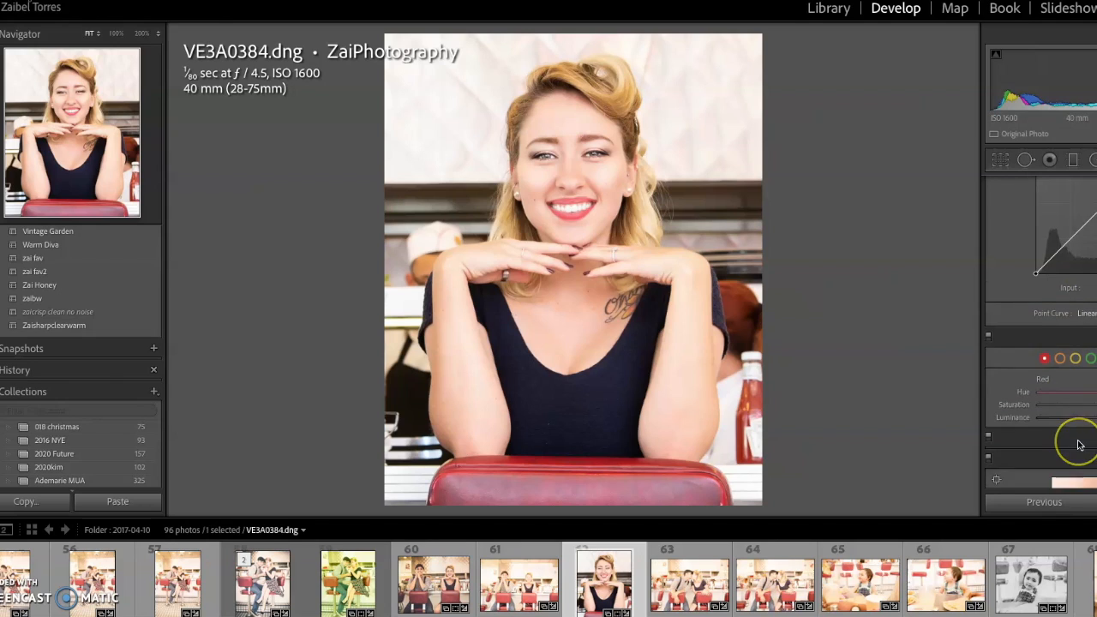
# Step: Adjust the Orange luminance, trying darker skin tones before brightening them again
pyautogui.scroll(-5, 1078, 444)
pyautogui.scroll(5, 1077, 439)
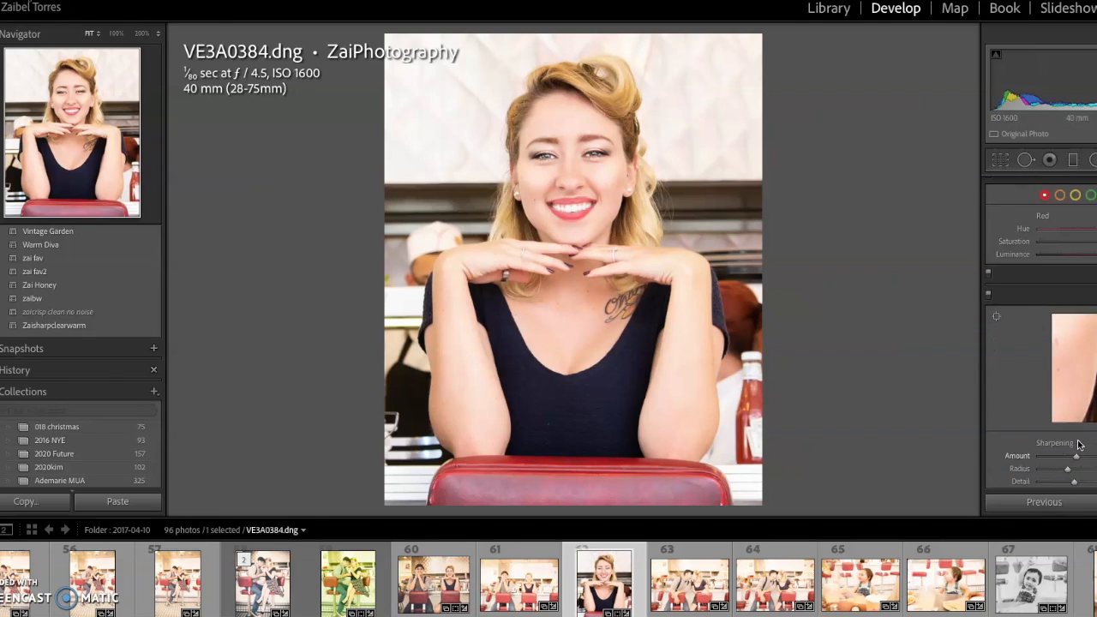
pyautogui.click(1059, 296)
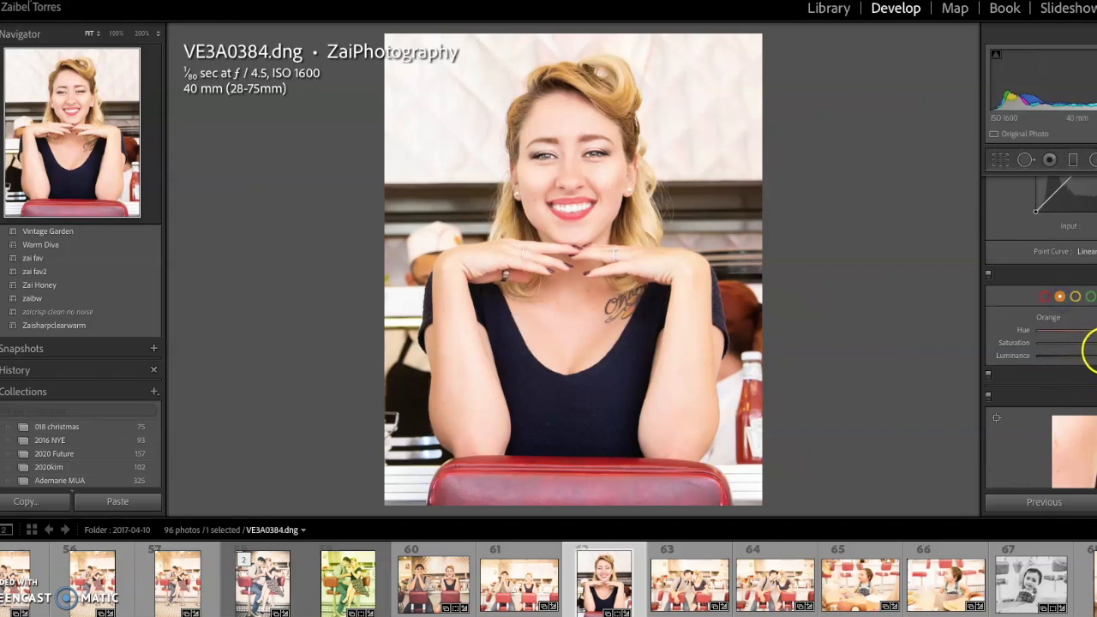
pyautogui.scroll(1, 1096, 357)
pyautogui.moveTo(1096, 357)
pyautogui.mouseDown()
pyautogui.moveTo(1055, 357)
pyautogui.moveTo(1087, 359)
pyautogui.mouseUp()
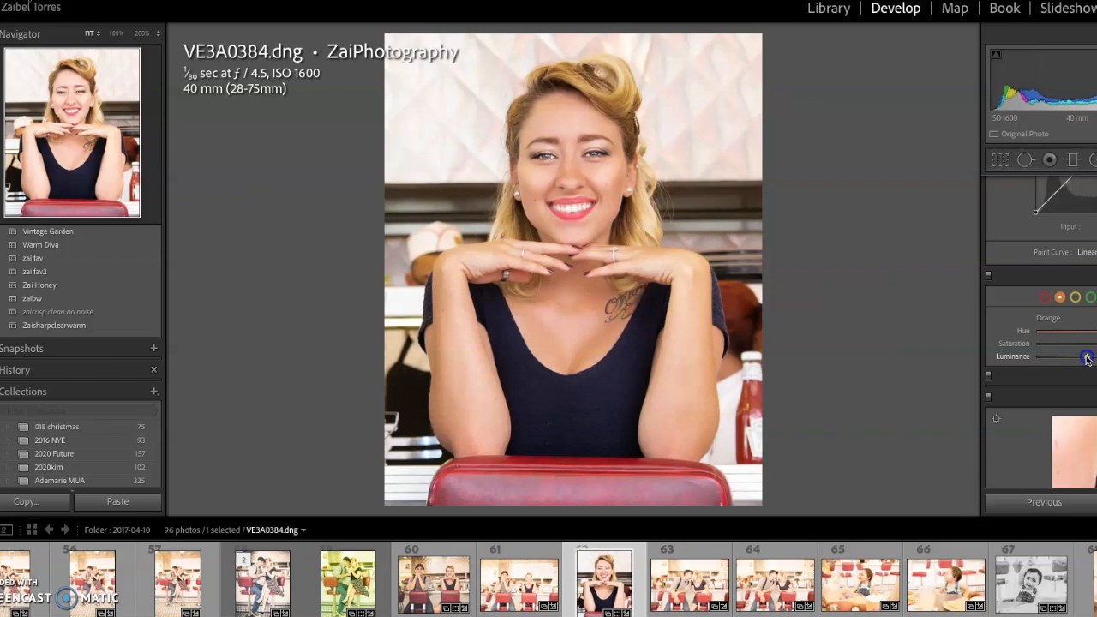
pyautogui.moveTo(1086, 358); pyautogui.dragTo(1096, 358)
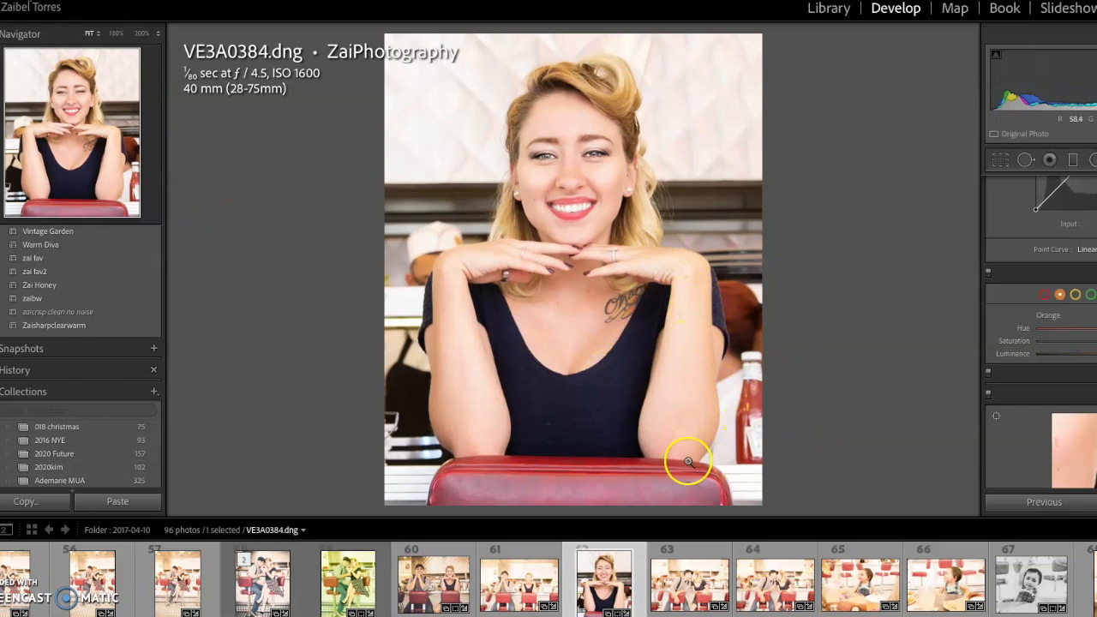
# Step: Paint a Spot Removal healing stroke along the skin just beneath the lower lip
pyautogui.click(588, 146)
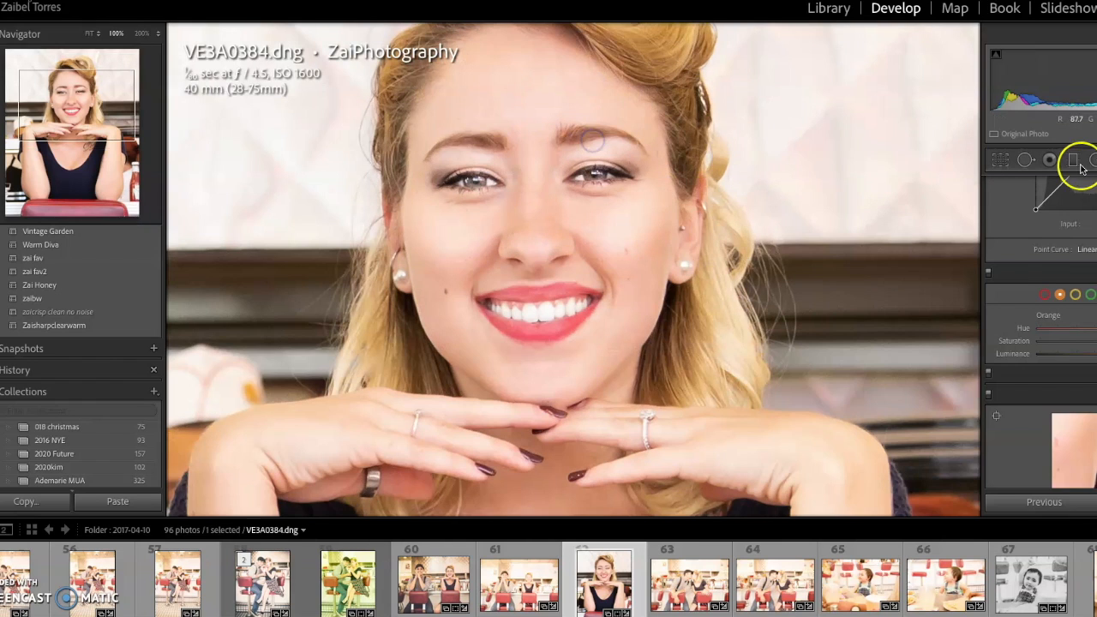
pyautogui.press('k')
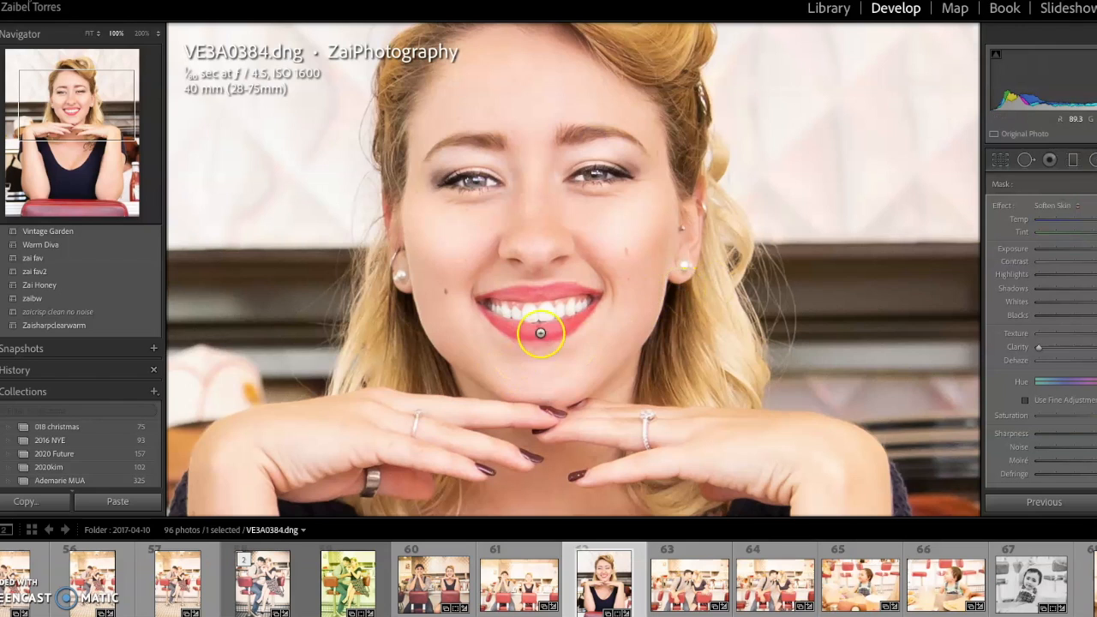
pyautogui.click(1027, 160)
pyautogui.scroll(-3, 531, 350)
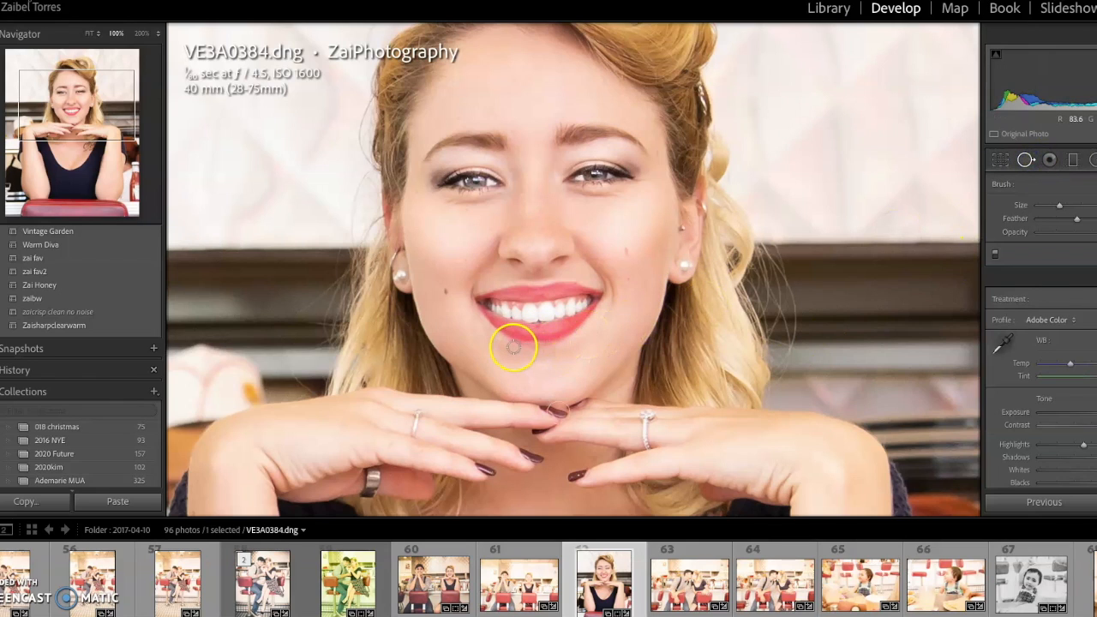
pyautogui.click(514, 347)
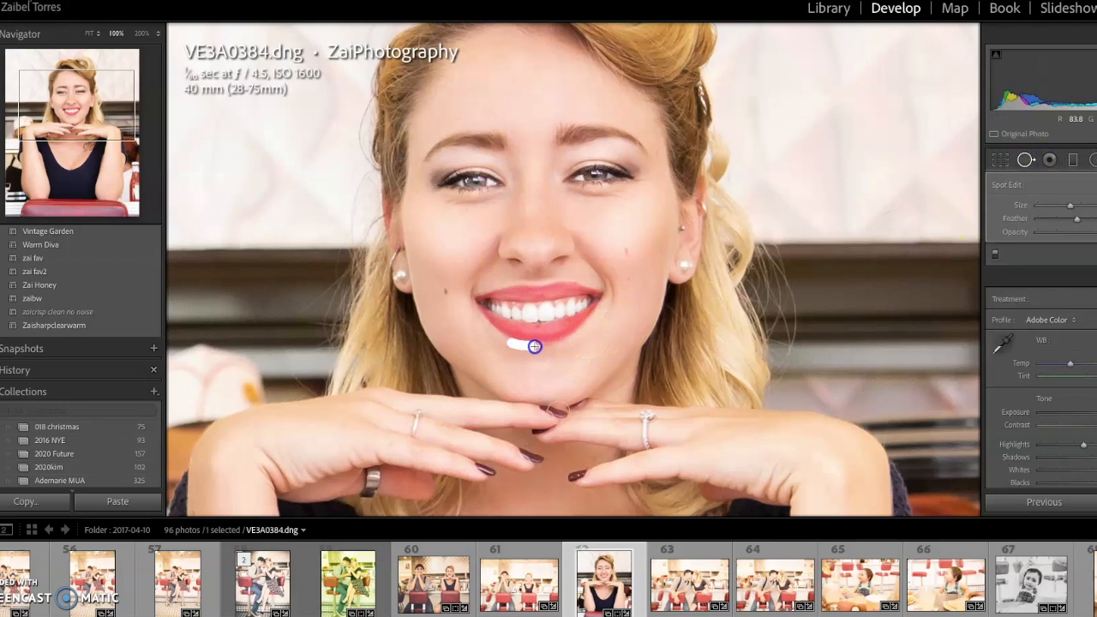
pyautogui.moveTo(566, 344); pyautogui.dragTo(565, 346)
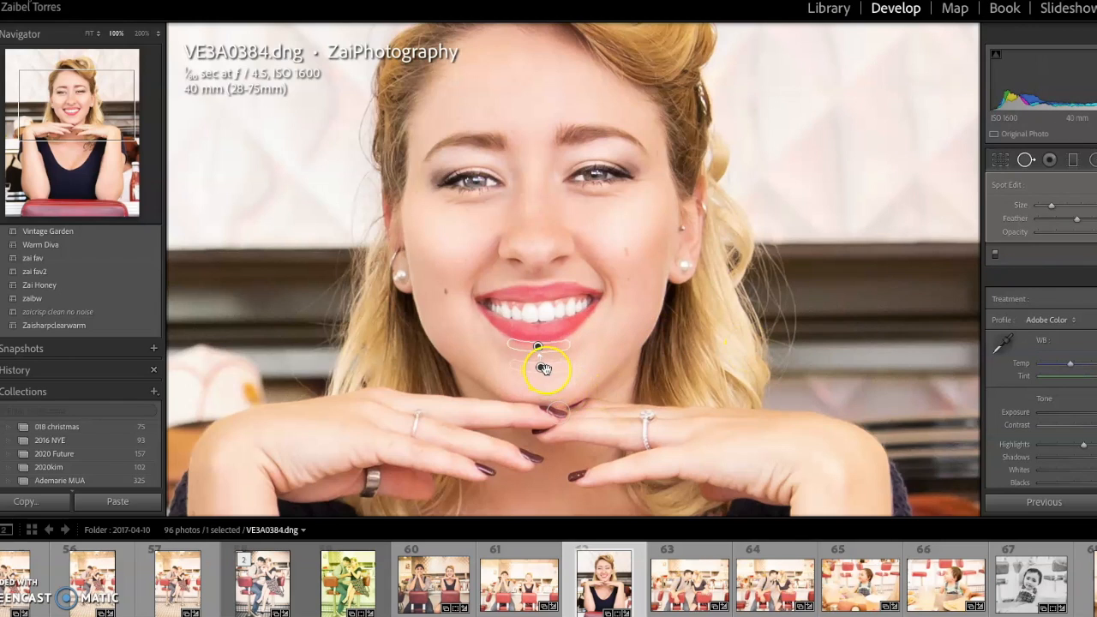
# Step: Move the healing stroke's source up to just below the stroke, increase its feather, and close Spot Removal
pyautogui.moveTo(549, 369); pyautogui.dragTo(551, 363)
pyautogui.moveTo(549, 357); pyautogui.dragTo(548, 350)
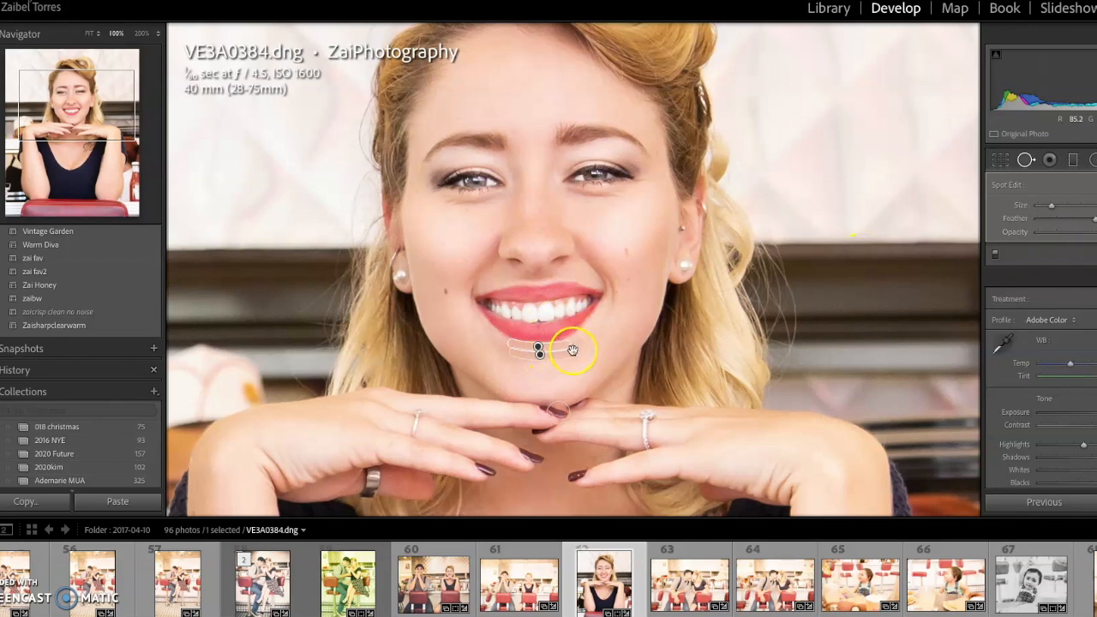
pyautogui.click(1025, 160)
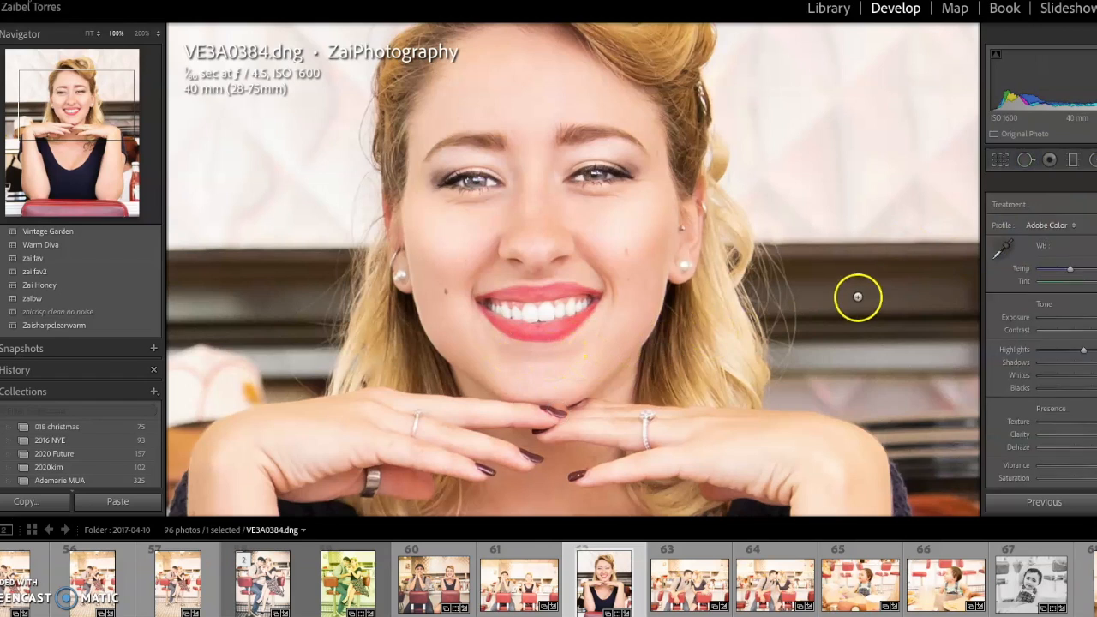
# Step: Start a new adjustment brush with the Soften Skin preset and paint around the mouth, chin and lower cheek
pyautogui.press('k')
pyautogui.moveTo(511, 348)
pyautogui.mouseDown()
pyautogui.moveTo(585, 339)
pyautogui.moveTo(545, 351)
pyautogui.moveTo(589, 330)
pyautogui.moveTo(547, 349)
pyautogui.moveTo(492, 339)
pyautogui.moveTo(479, 321)
pyautogui.moveTo(518, 347)
pyautogui.moveTo(575, 340)
pyautogui.moveTo(604, 309)
pyautogui.mouseUp()
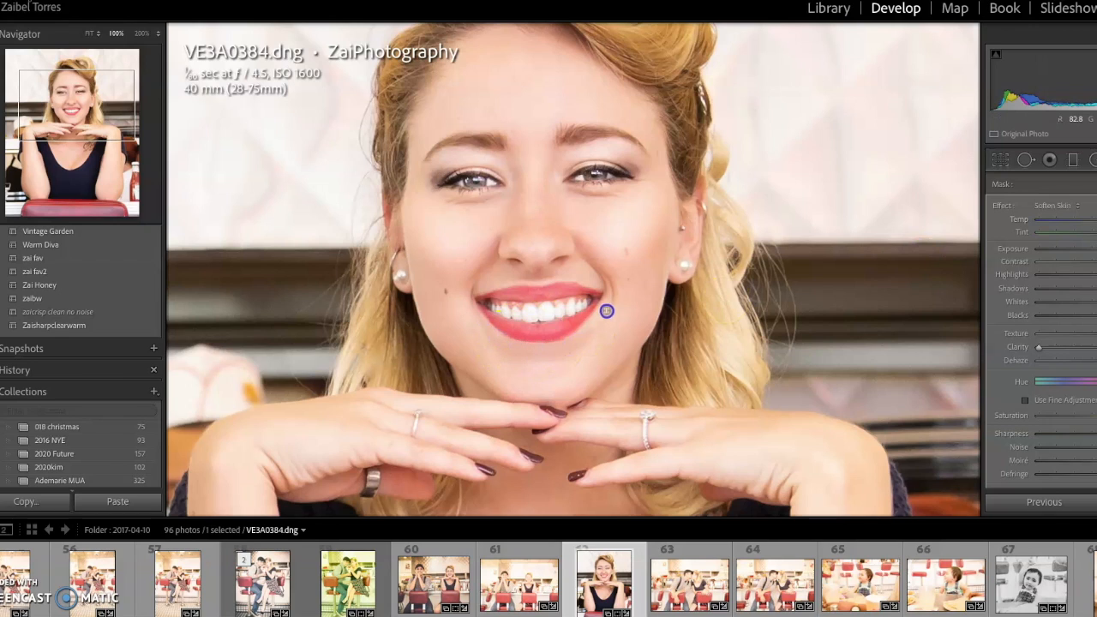
pyautogui.moveTo(529, 382)
pyautogui.mouseDown()
pyautogui.moveTo(572, 368)
pyautogui.moveTo(521, 374)
pyautogui.moveTo(578, 361)
pyautogui.moveTo(517, 360)
pyautogui.moveTo(629, 313)
pyautogui.moveTo(544, 367)
pyautogui.moveTo(492, 371)
pyautogui.moveTo(455, 333)
pyautogui.mouseUp()
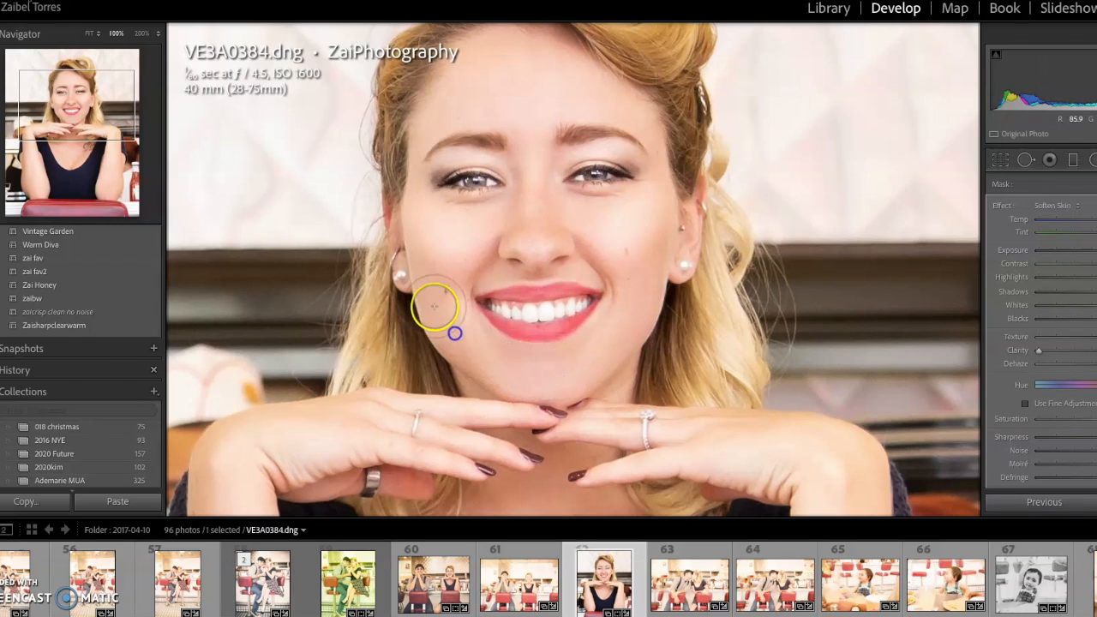
# Step: Switch the brush to the Soften Skin (Lite) preset, paint up the nose to between the brows, and close the brush
pyautogui.click(1066, 205)
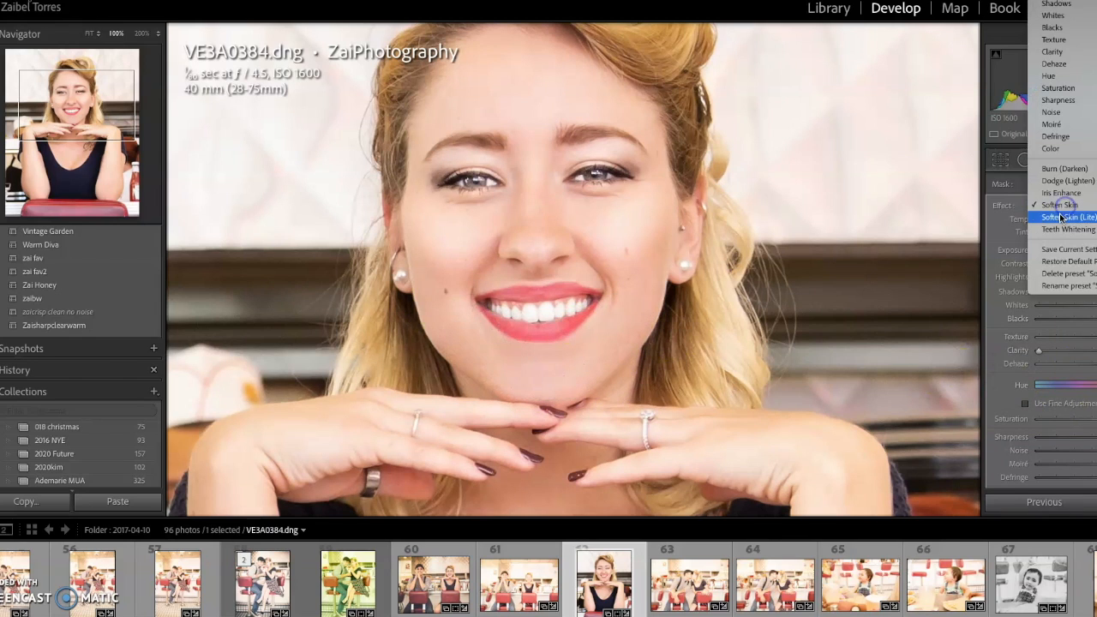
pyautogui.click(1067, 218)
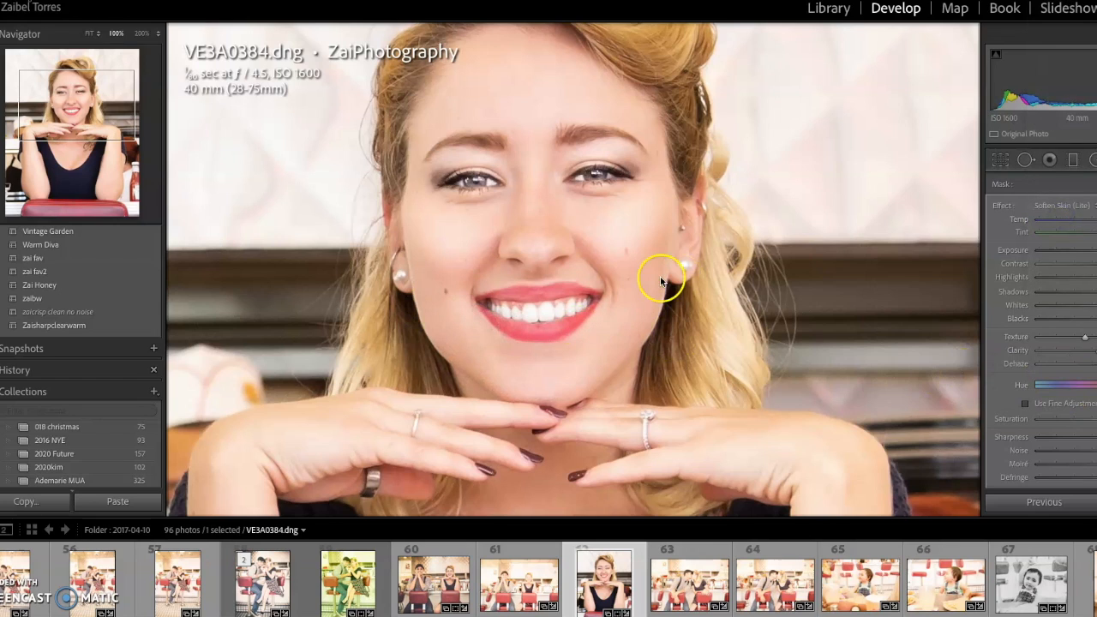
pyautogui.moveTo(533, 239)
pyautogui.mouseDown()
pyautogui.moveTo(531, 181)
pyautogui.moveTo(544, 160)
pyautogui.mouseUp()
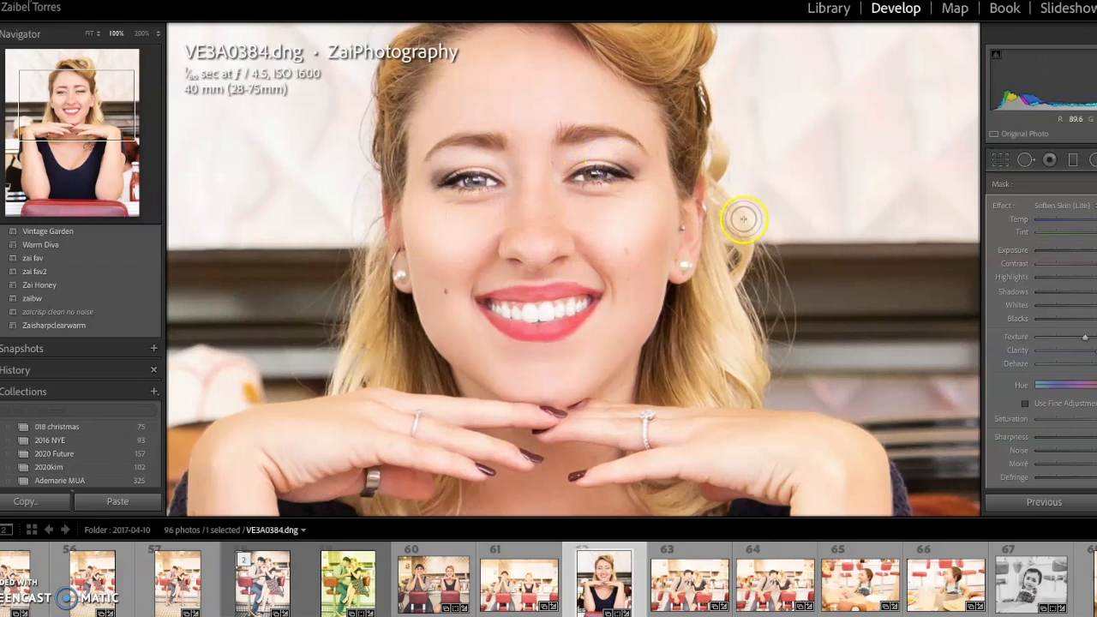
pyautogui.click(1092, 160)
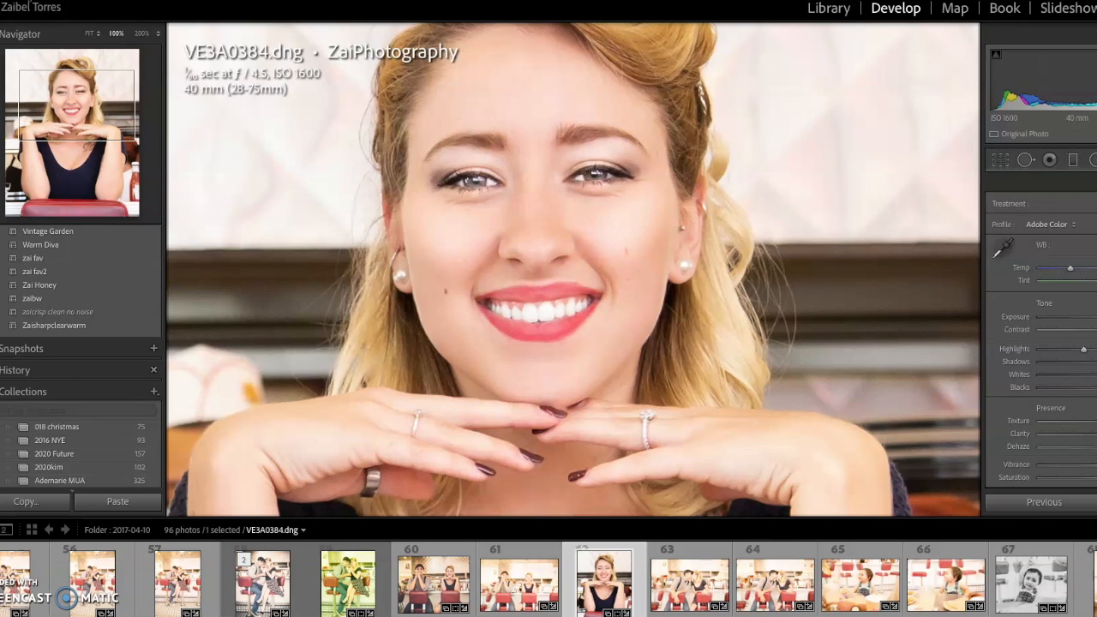
# Step: Start a new adjustment brush with the Exposure effect and brighten the nose bridge, chin and centre of the upper lip
pyautogui.click(1093, 161)
pyautogui.click(1071, 206)
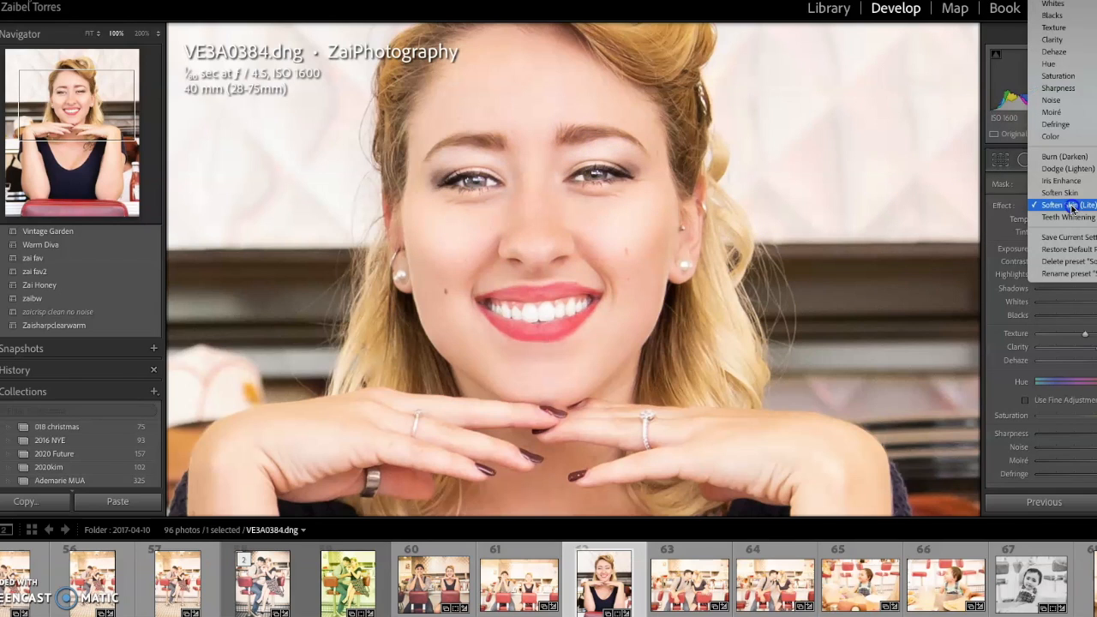
pyautogui.click(1070, 8)
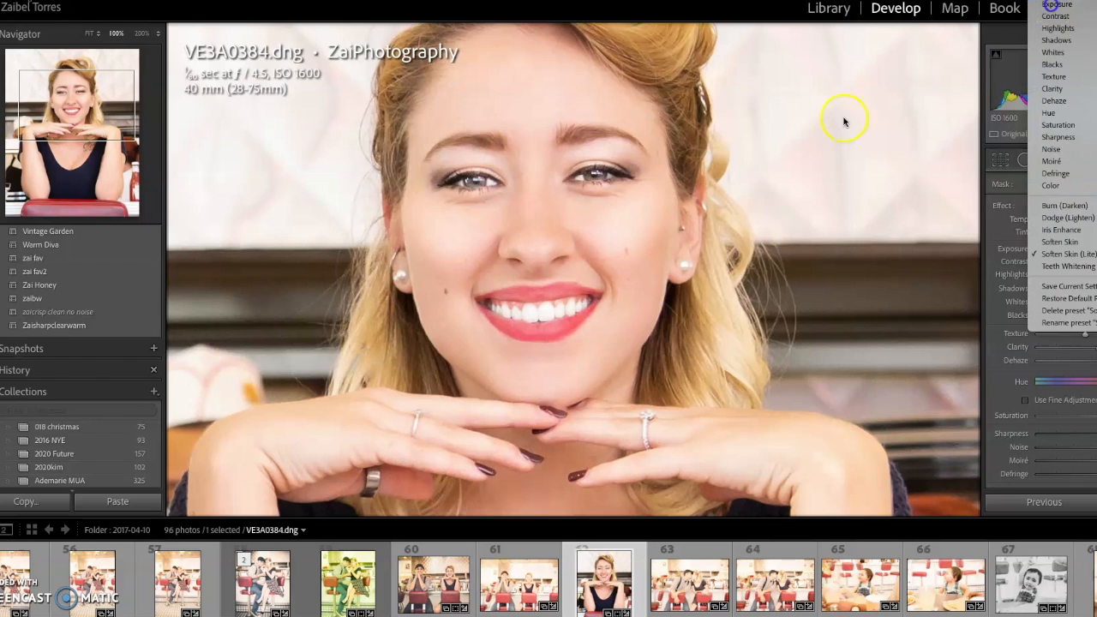
pyautogui.click(533, 185)
pyautogui.moveTo(533, 184); pyautogui.dragTo(536, 247)
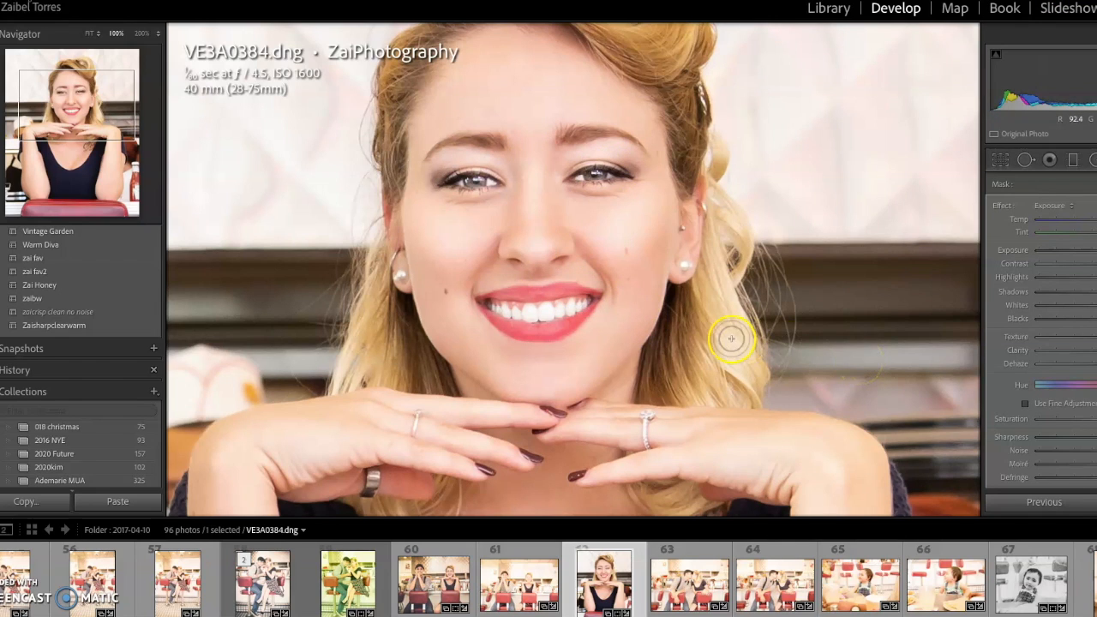
pyautogui.click(539, 382)
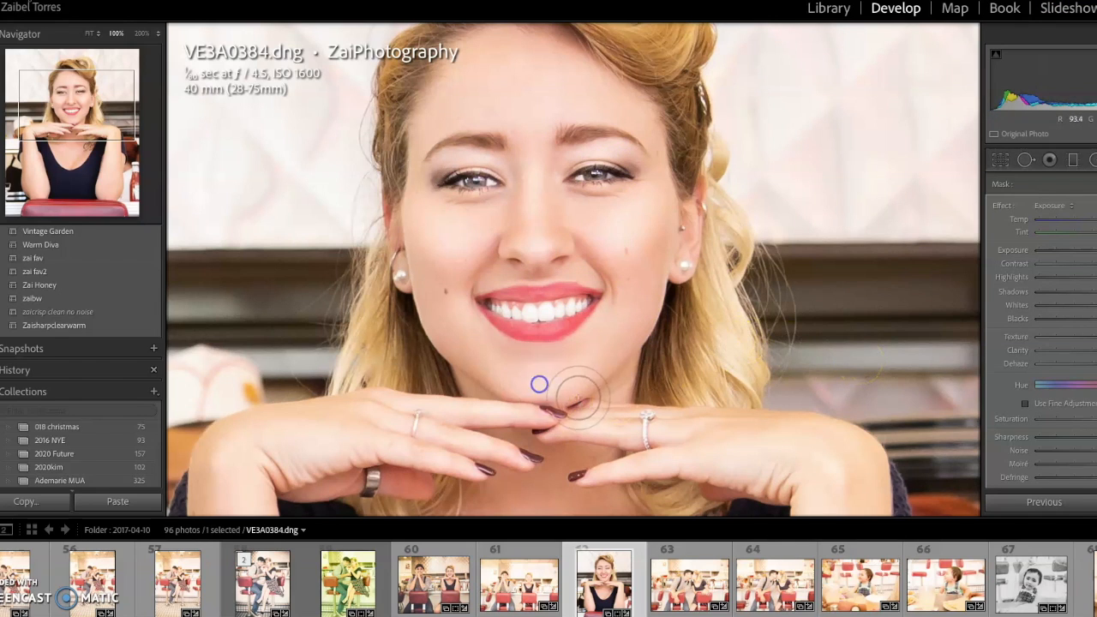
pyautogui.click(535, 295)
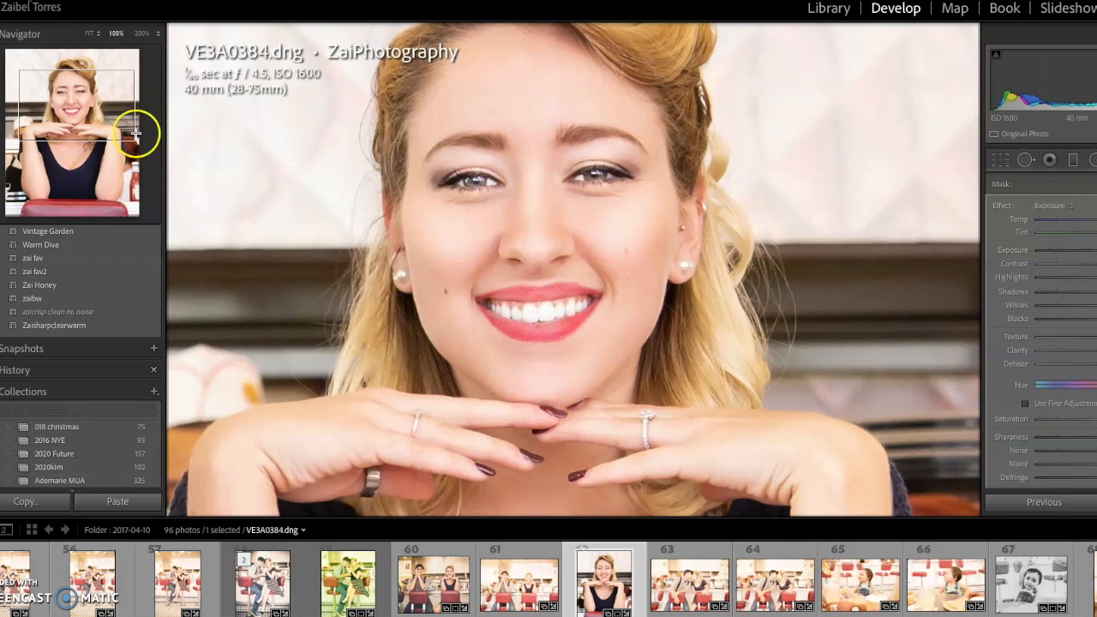
# Step: Fit the full portrait in view and paint the Exposure brush over the chest, both forearms and the elbows
pyautogui.click(90, 33)
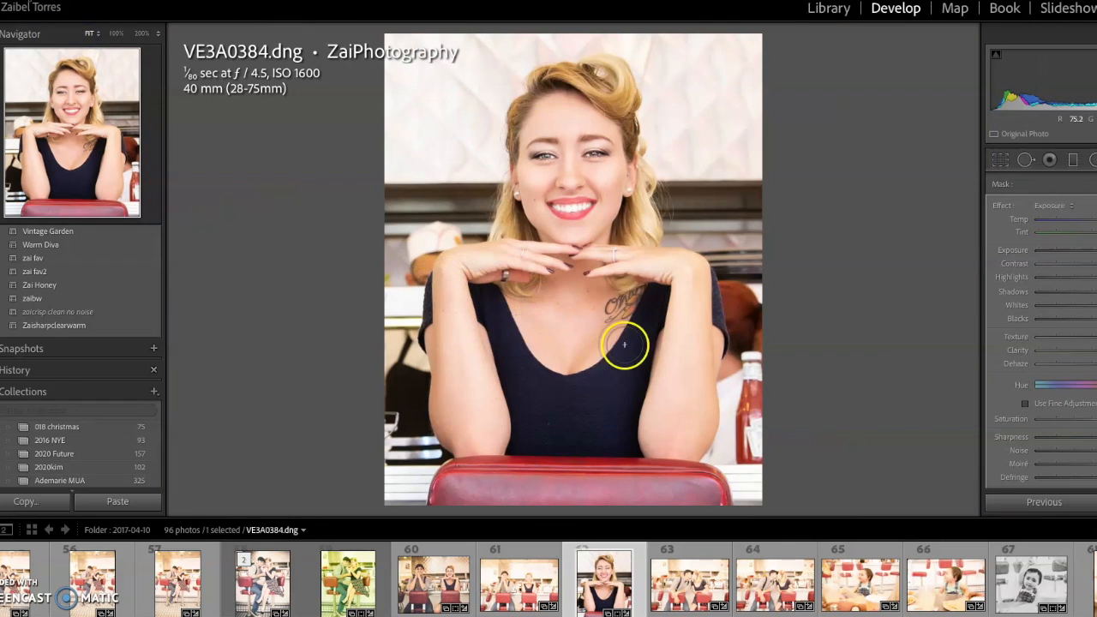
pyautogui.moveTo(594, 333)
pyautogui.mouseDown()
pyautogui.moveTo(575, 352)
pyautogui.moveTo(519, 331)
pyautogui.moveTo(552, 335)
pyautogui.mouseUp()
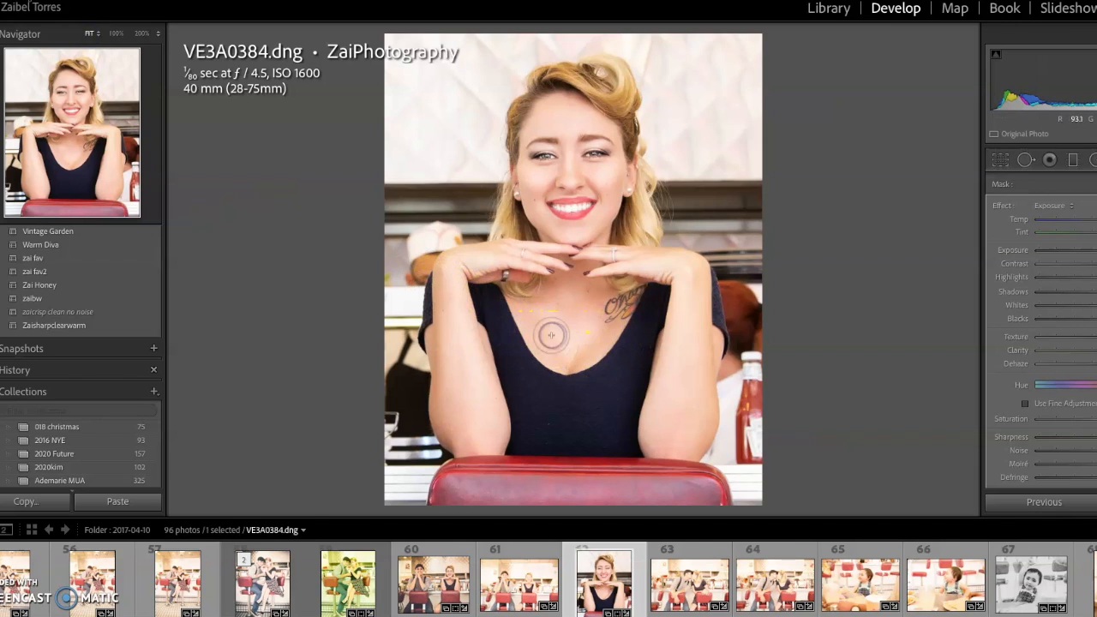
pyautogui.click(545, 324)
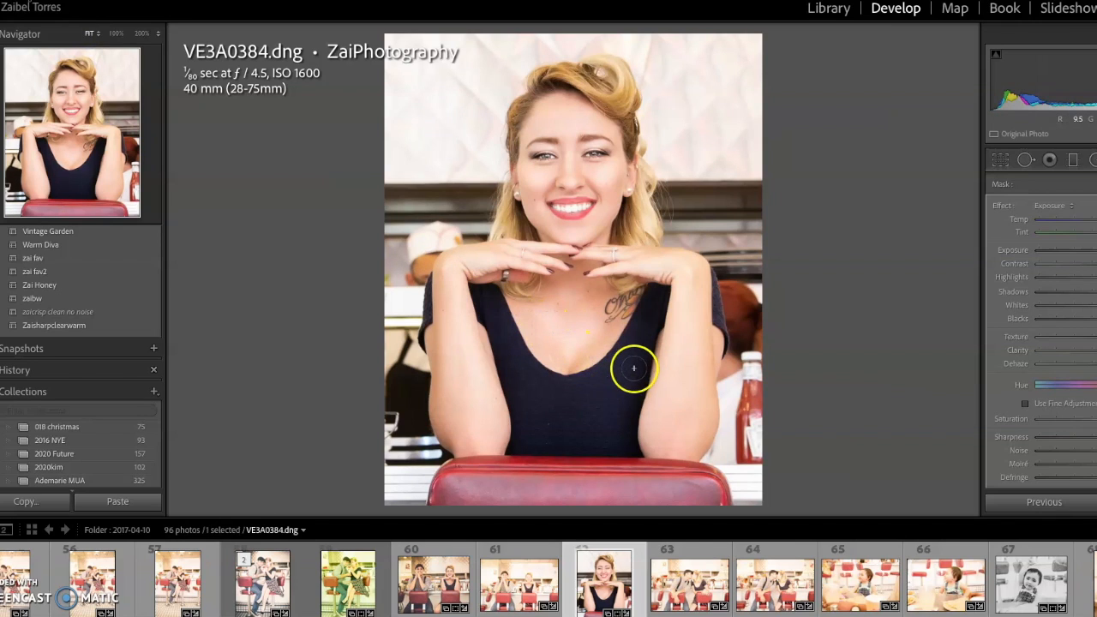
pyautogui.click(688, 325)
pyautogui.moveTo(666, 351); pyautogui.dragTo(649, 451)
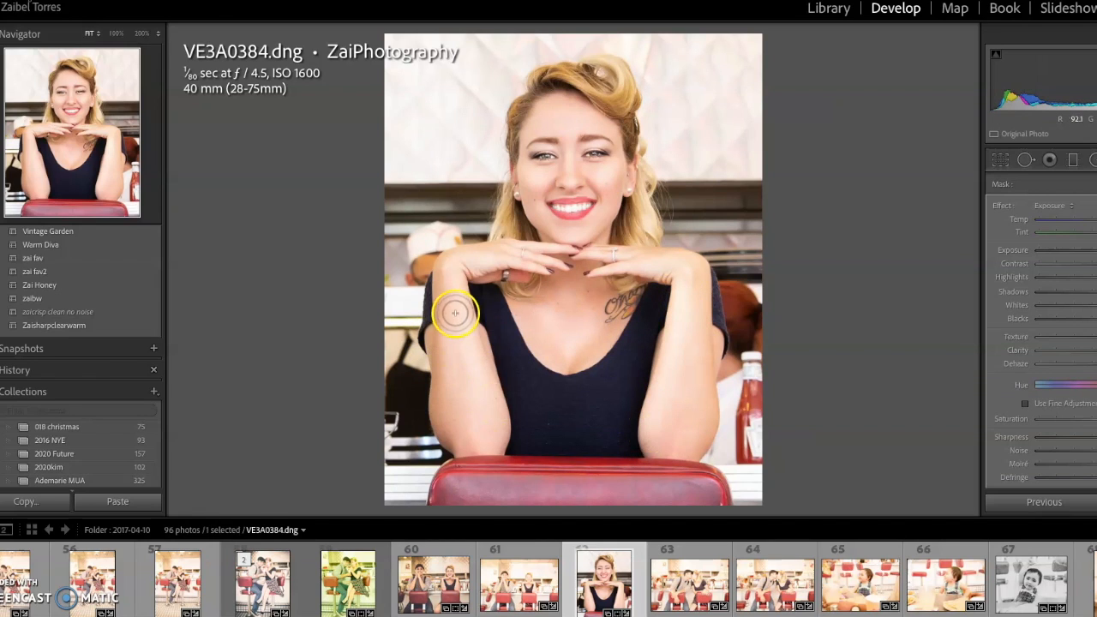
pyautogui.click(483, 420)
pyautogui.click(656, 443)
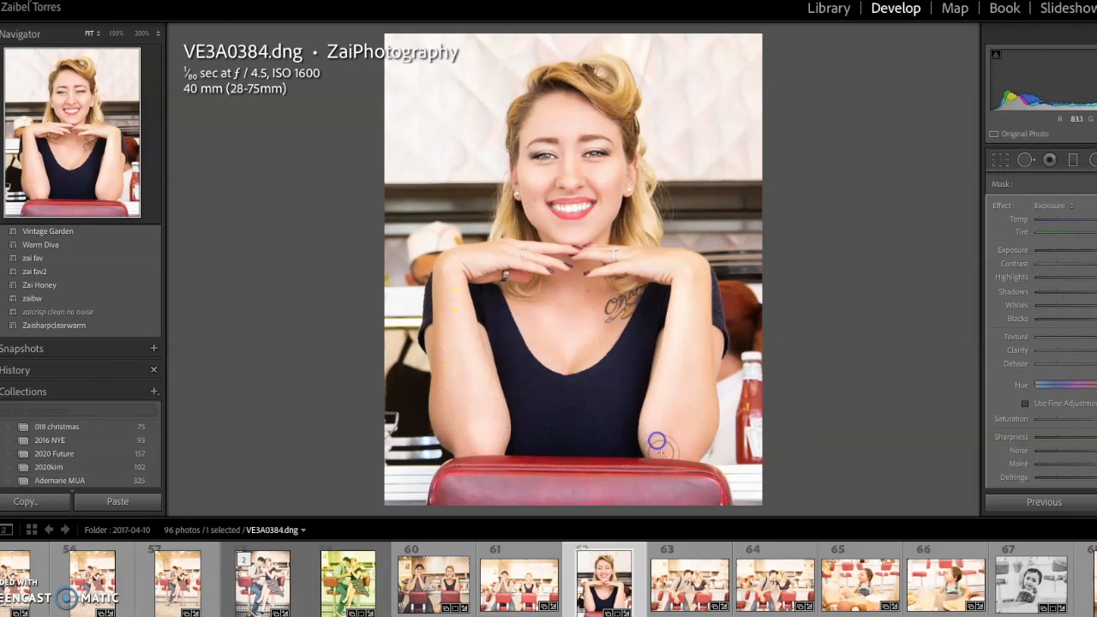
# Step: Leave the adjustment brush and lower the Shadows in the tone settings to deepen the black top
pyautogui.click(1000, 160)
pyautogui.click(1000, 160)
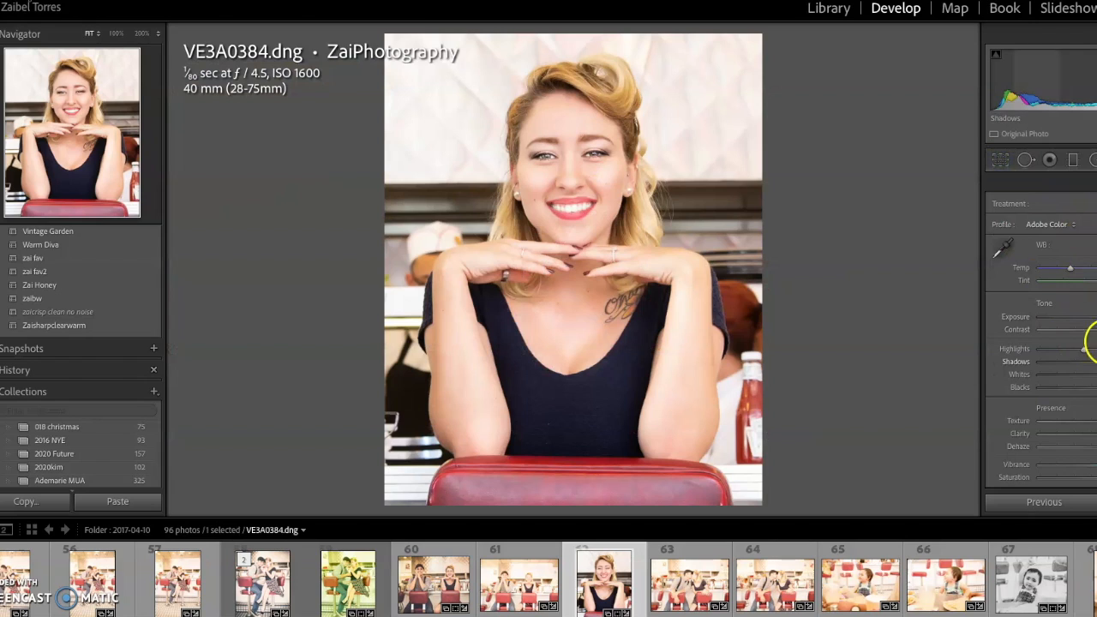
pyautogui.moveTo(1088, 361); pyautogui.dragTo(1083, 365)
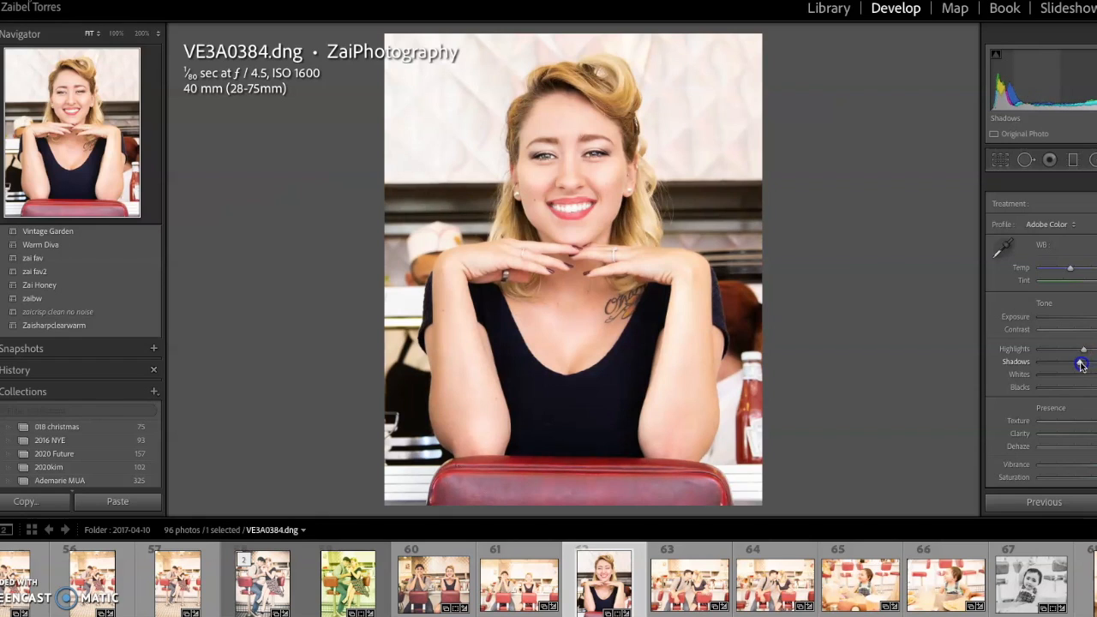
pyautogui.moveTo(1081, 365); pyautogui.dragTo(1064, 366)
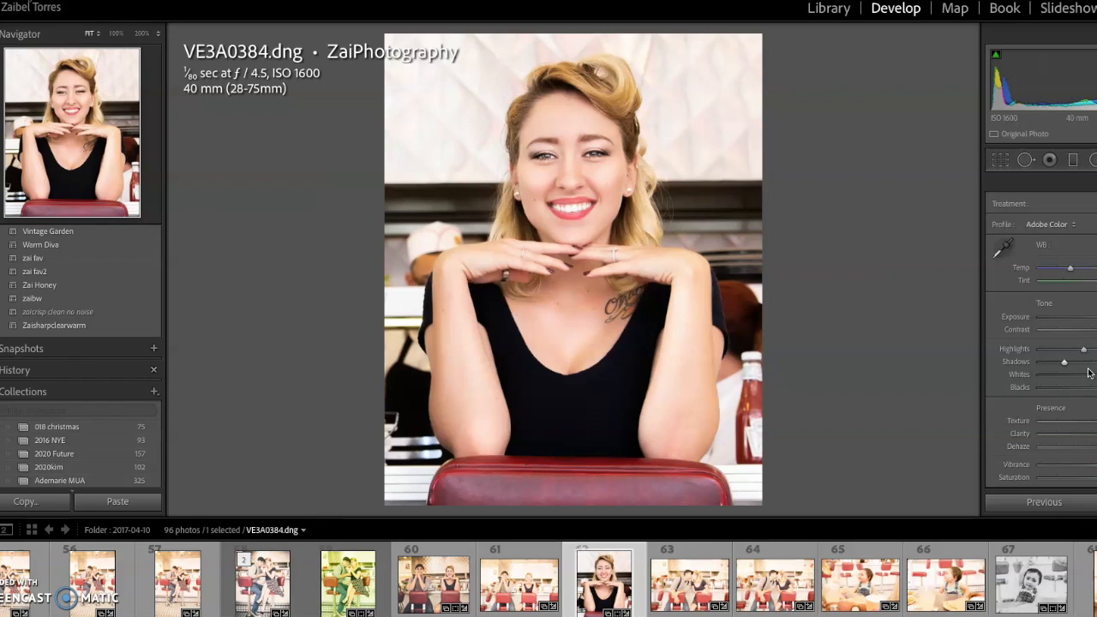
# Step: Switch to the Library module and compare the retouched portrait with the neighbouring photo VE3A0383.dng
pyautogui.click(826, 12)
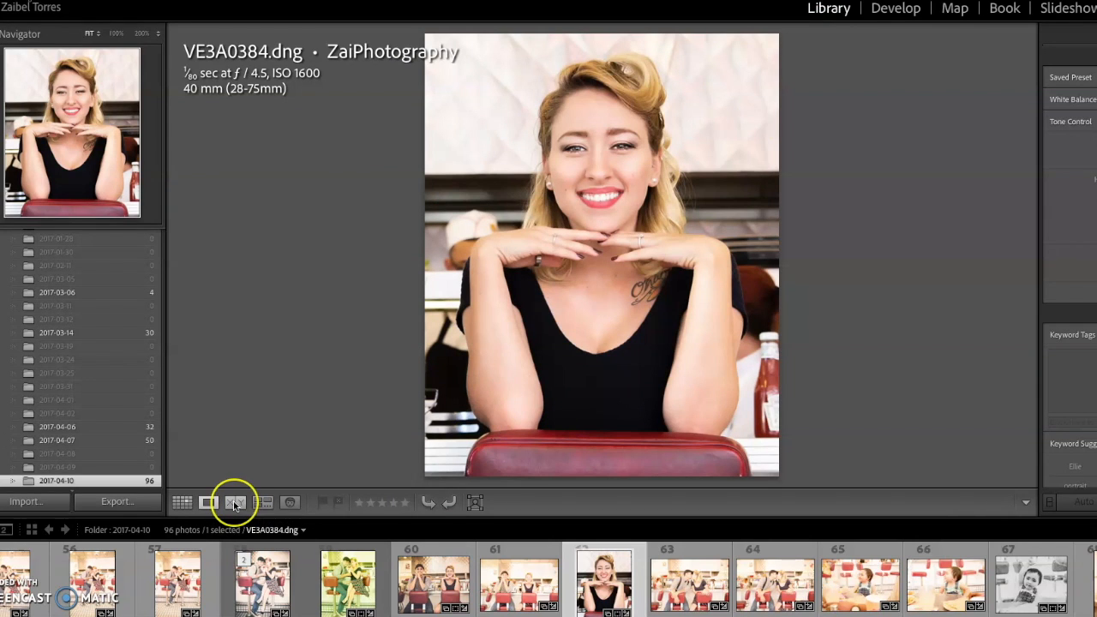
pyautogui.click(519, 595)
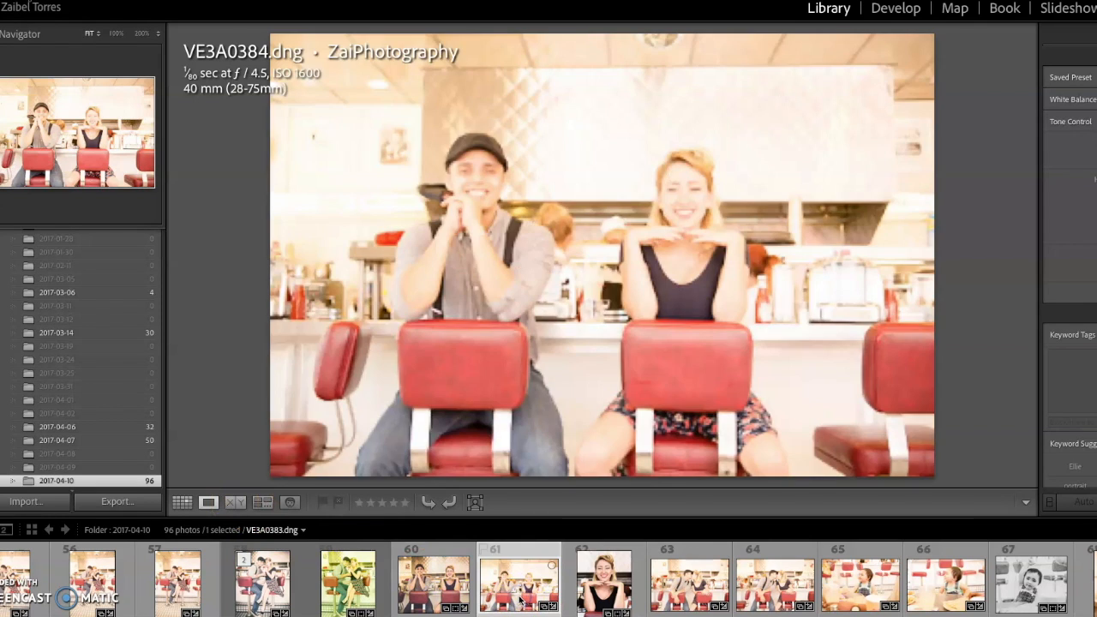
pyautogui.click(596, 599)
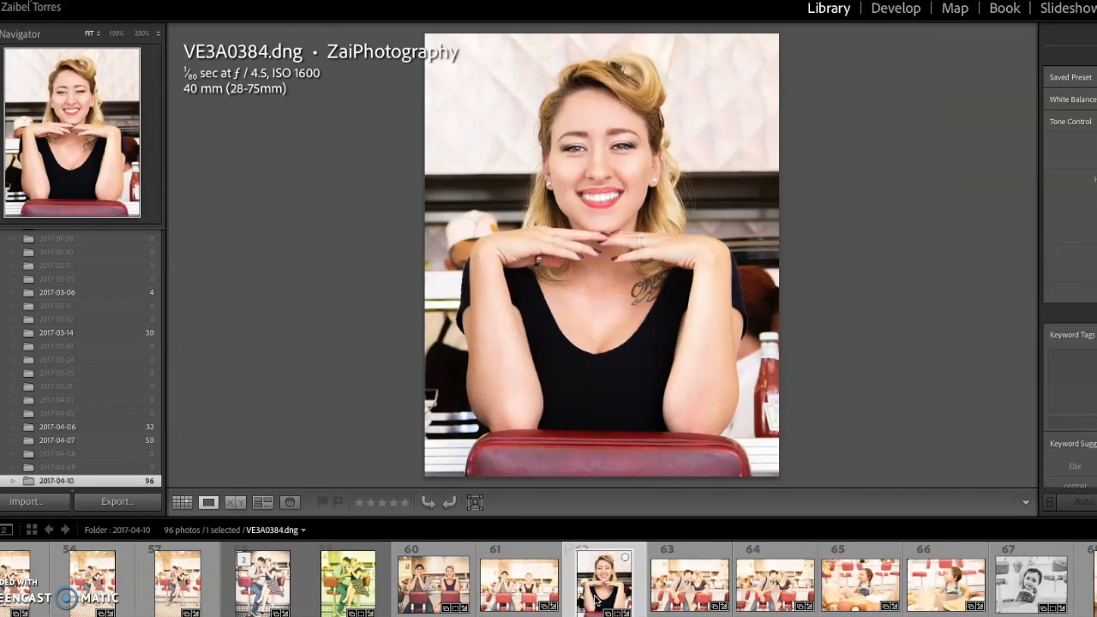